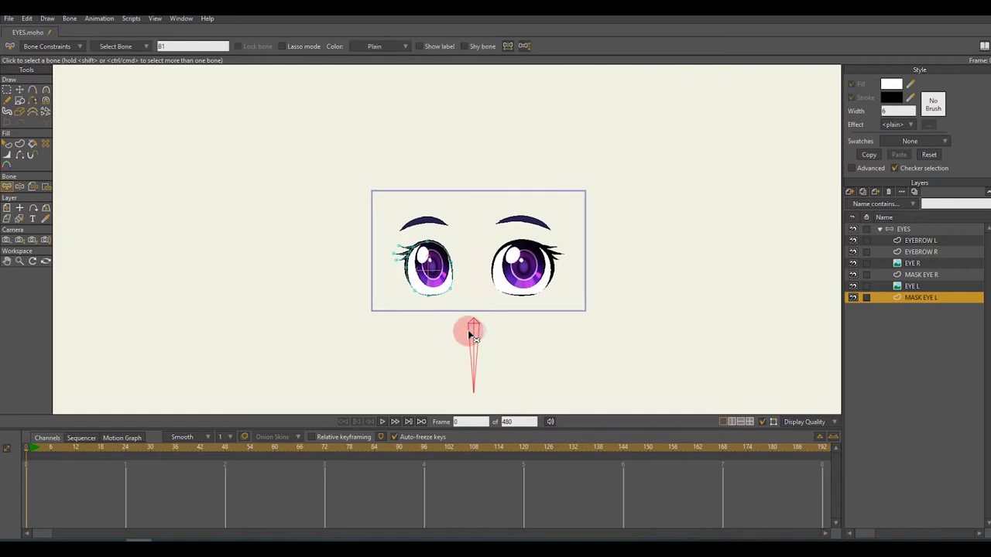
# Bind all points of the MASK EYE L and MASK EYE R layers to the B1 bone below the eyes.
pyautogui.click(430, 306)
pyautogui.scroll(2, 430, 307)
pyautogui.press('b')
pyautogui.click(554, 275)
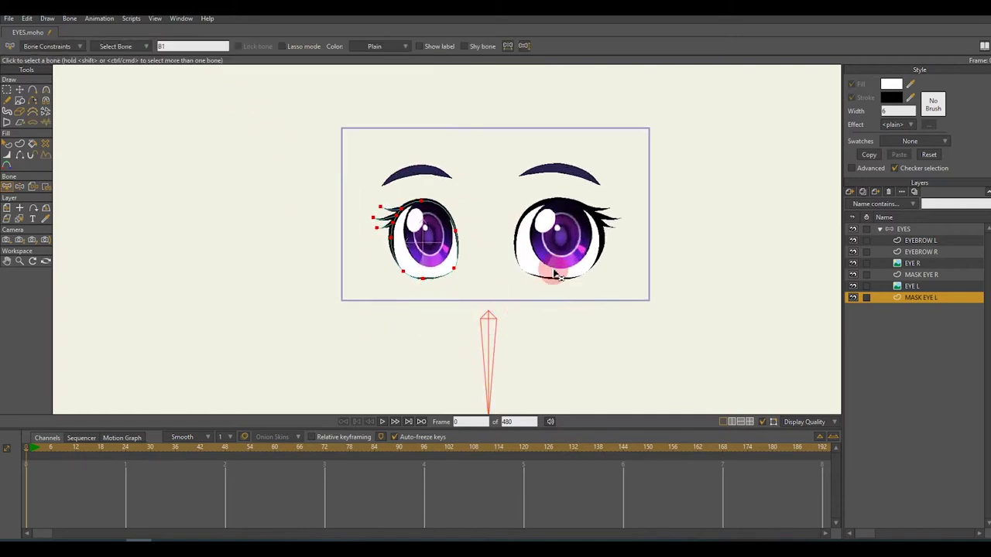
pyautogui.keyDown('ctrl'); pyautogui.keyDown('alt'); pyautogui.click(532, 277); pyautogui.keyUp('alt'); pyautogui.keyUp('ctrl')
pyautogui.scroll(-2, 533, 277)
pyautogui.press('i')
pyautogui.click(183, 45)
pyautogui.scroll(-1, 316, 116)
# On the EYES bone layer, add a vertical control bone beside the right eye, name it EYES and show its label.
pyautogui.click(929, 229)
pyautogui.scroll(-1, 592, 281)
pyautogui.scroll(2, 619, 285)
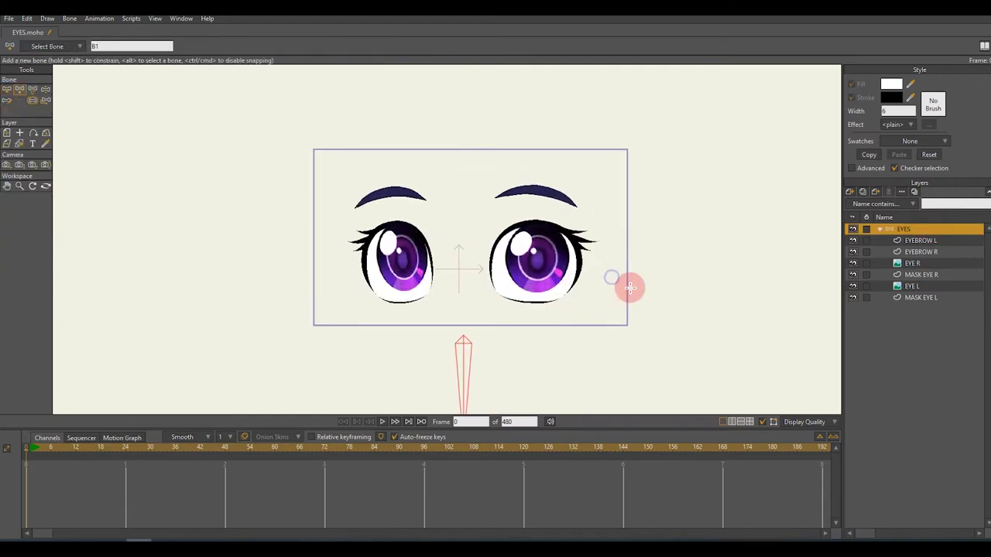
pyautogui.press('b')
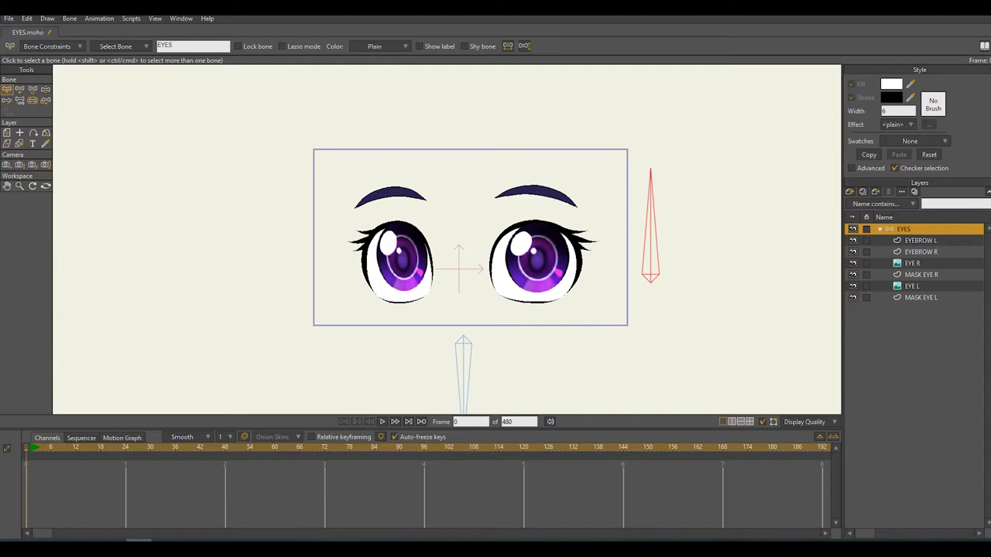
pyautogui.scroll(1, 442, 250)
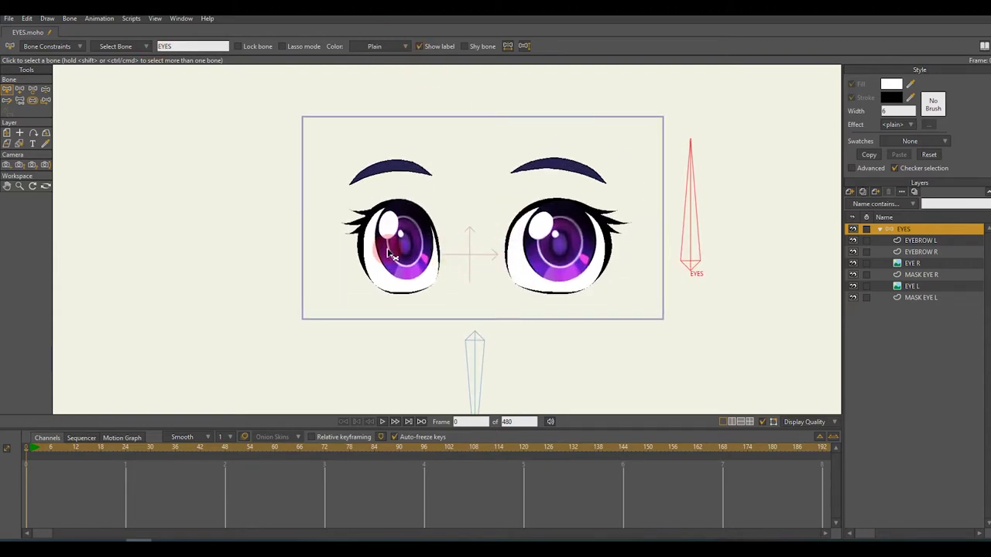
# Add a pin bone at the centre of each pupil and parent both pin bones to the EYES control bone.
pyautogui.press('a')
pyautogui.press('p')
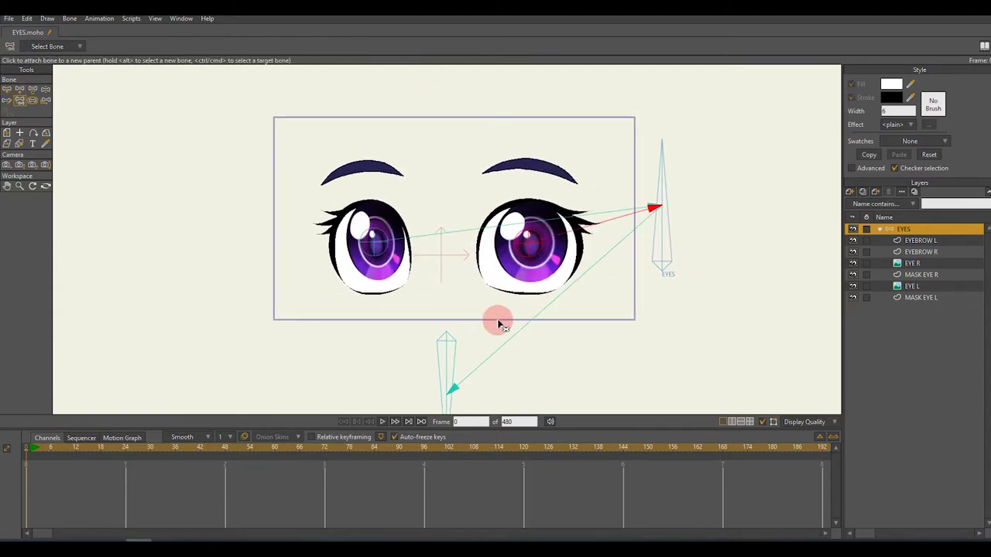
# Draw a chain of short bones along the left eyebrow and another along the right eyebrow, each running from the outer to the inner tip.
pyautogui.press('a')
pyautogui.scroll(-1, 499, 325)
pyautogui.scroll(3, 333, 224)
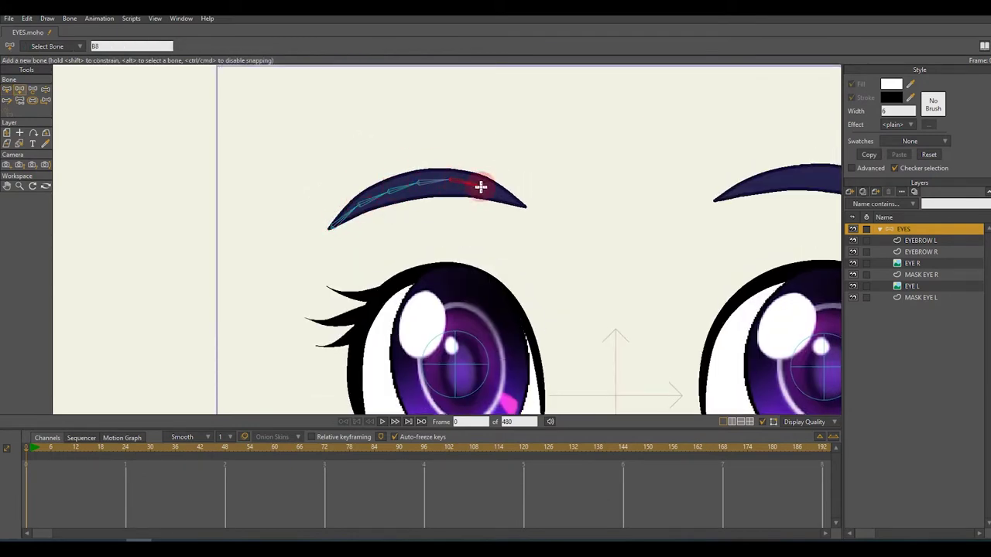
pyautogui.scroll(-2, 531, 206)
pyautogui.scroll(2, 690, 232)
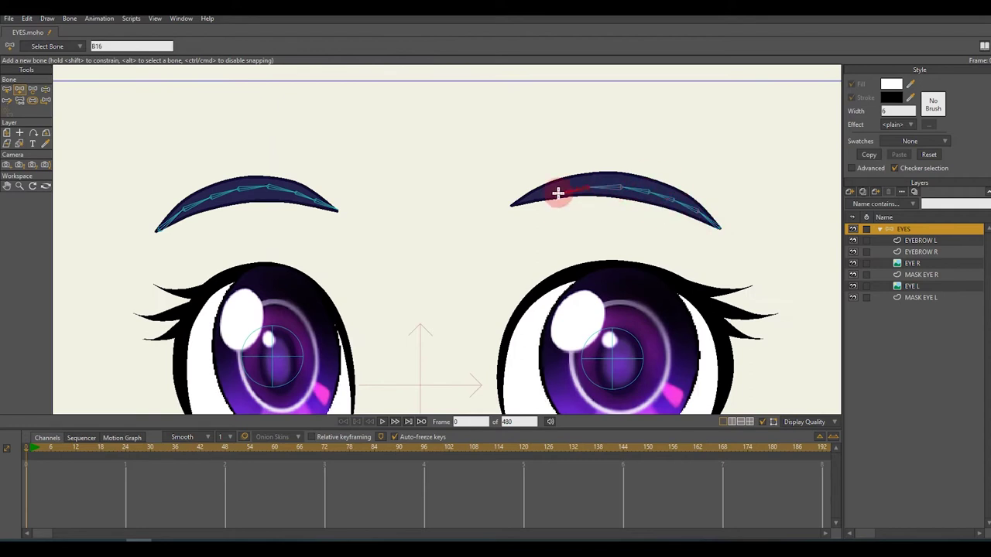
pyautogui.scroll(-3, 511, 259)
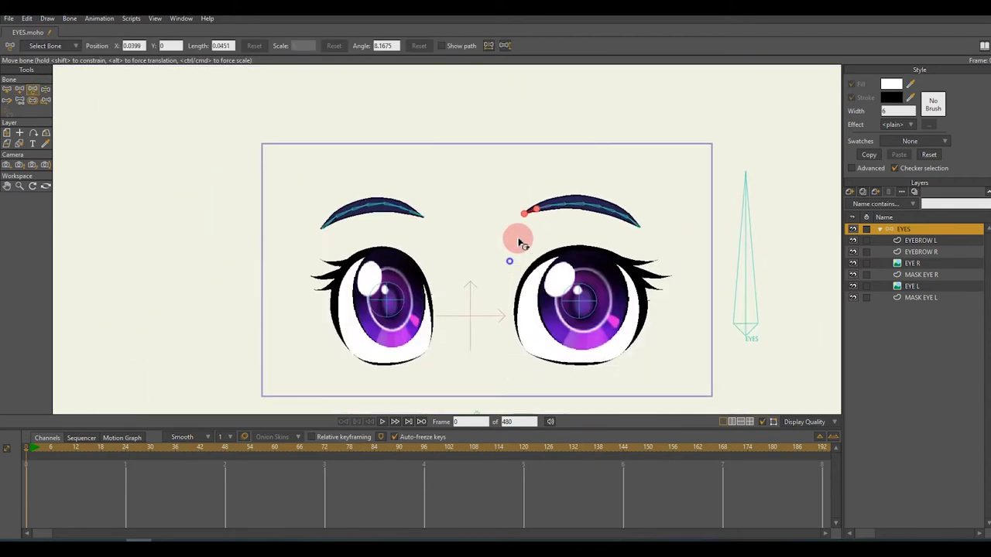
# Select the EYEBROW R layer and bind the point pairs on its outer half to their nearest eyebrow bones.
pyautogui.press('z')
pyautogui.scroll(1, 519, 246)
pyautogui.scroll(-1, 519, 246)
pyautogui.scroll(1, 573, 192)
pyautogui.keyDown('ctrl'); pyautogui.keyDown('alt'); pyautogui.click(573, 192); pyautogui.keyUp('alt'); pyautogui.keyUp('ctrl')
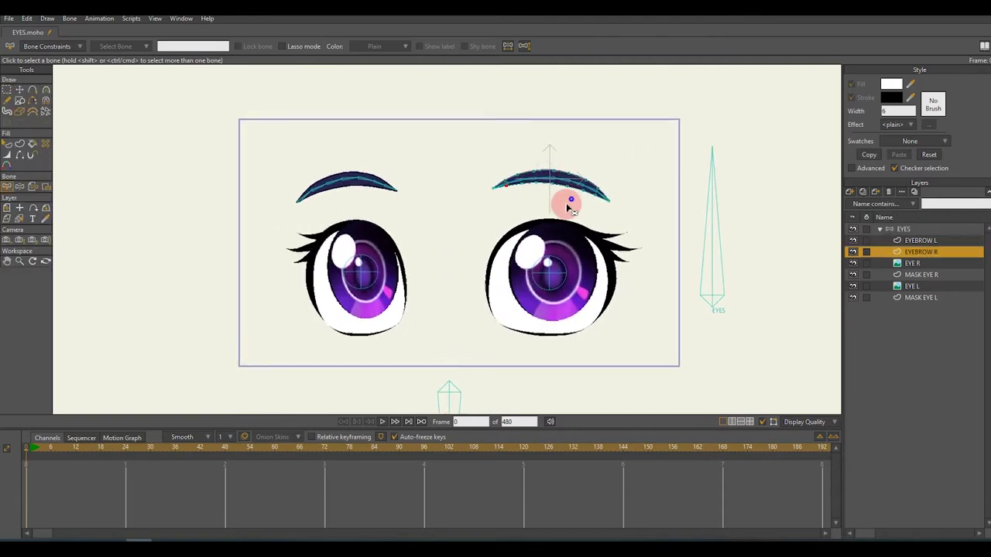
pyautogui.scroll(2, 603, 228)
pyautogui.click(609, 255)
pyautogui.press('i')
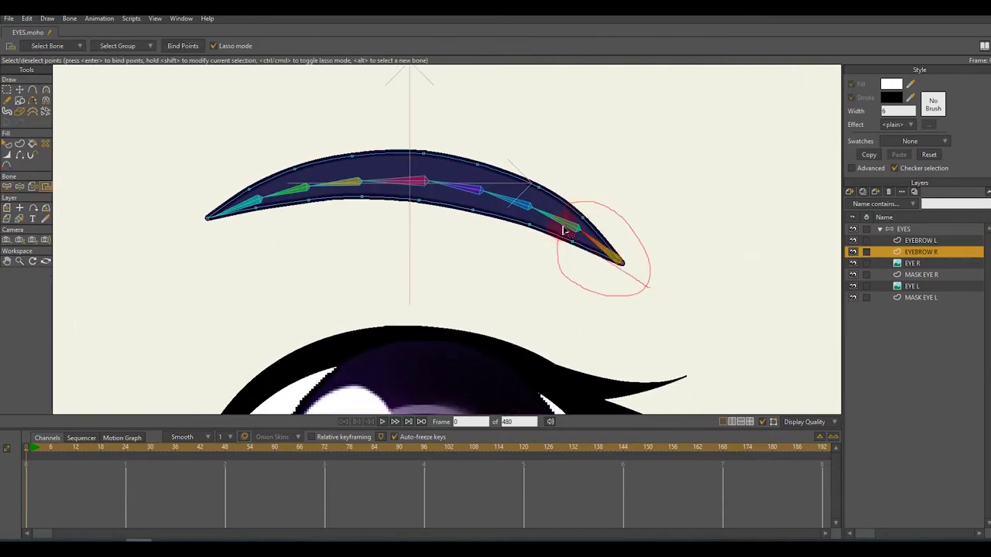
pyautogui.scroll(2, 566, 243)
pyautogui.moveTo(559, 178); pyautogui.dragTo(546, 275)
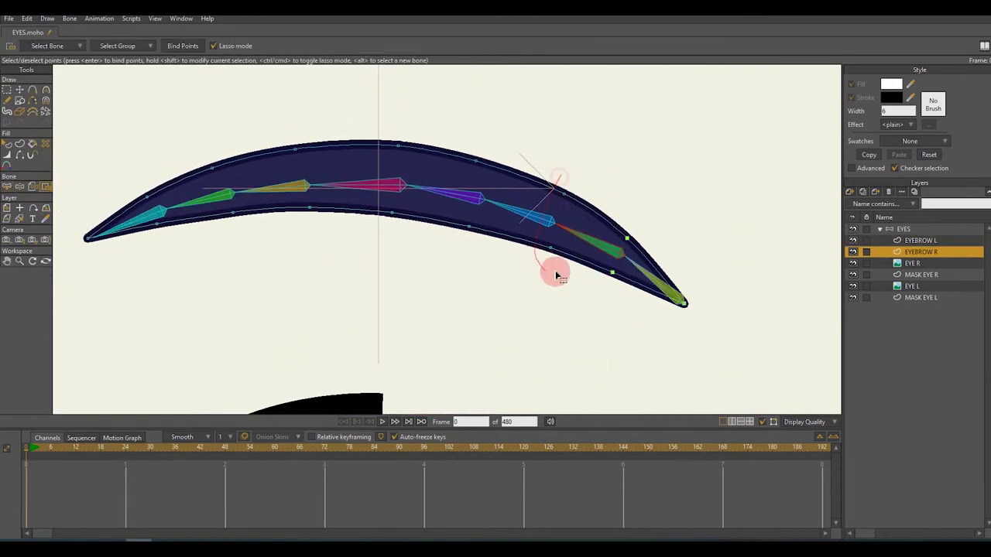
pyautogui.moveTo(541, 179); pyautogui.dragTo(581, 270)
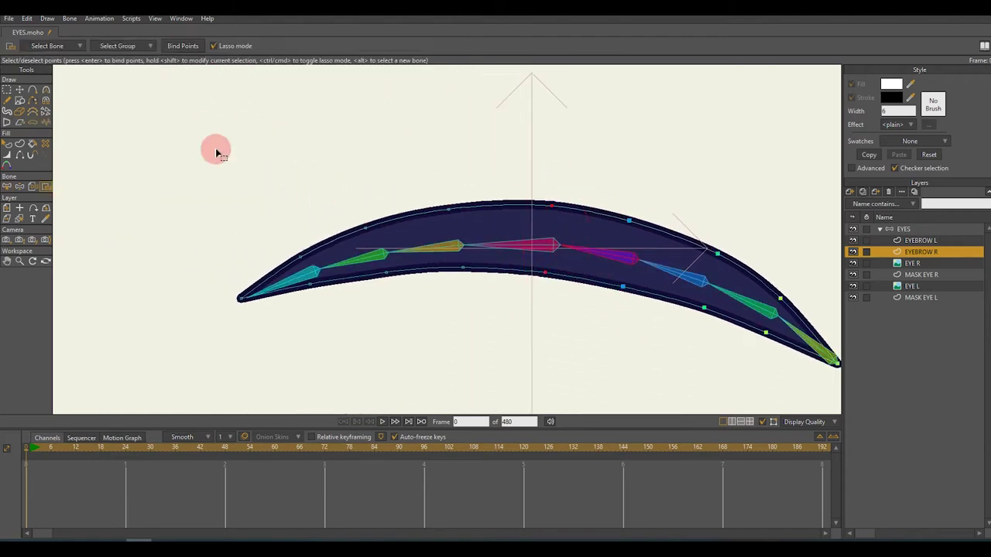
# Bind the remaining EYEBROW R points on the inner half to their nearest eyebrow bones.
pyautogui.scroll(2, 449, 227)
pyautogui.moveTo(449, 226)
pyautogui.mouseDown()
pyautogui.moveTo(559, 260)
pyautogui.moveTo(500, 211)
pyautogui.mouseUp()
pyautogui.moveTo(467, 247)
pyautogui.mouseDown()
pyautogui.moveTo(537, 233)
pyautogui.moveTo(508, 195)
pyautogui.mouseUp()
pyautogui.moveTo(469, 257)
pyautogui.mouseDown()
pyautogui.moveTo(568, 224)
pyautogui.moveTo(556, 228)
pyautogui.mouseUp()
pyautogui.moveTo(465, 248)
pyautogui.mouseDown()
pyautogui.moveTo(449, 204)
pyautogui.moveTo(516, 243)
pyautogui.moveTo(455, 261)
pyautogui.mouseUp()
pyautogui.scroll(-3, 183, 280)
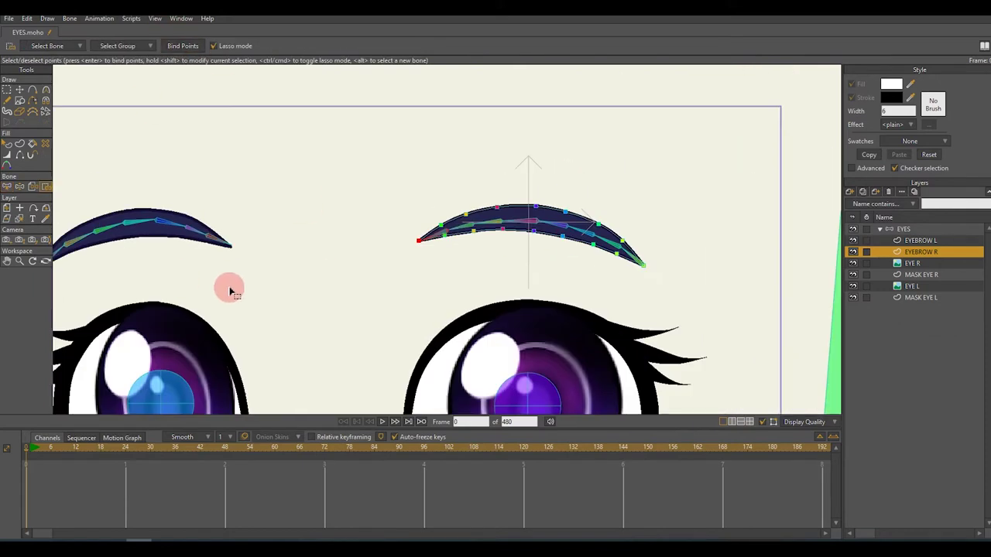
# Select the EYEBROW L layer and bind the point pairs on its outer half to their nearest eyebrow bones.
pyautogui.scroll(3, 408, 237)
pyautogui.keyDown('ctrl'); pyautogui.keyDown('alt'); pyautogui.click(409, 237); pyautogui.keyUp('alt'); pyautogui.keyUp('ctrl')
pyautogui.press('i')
pyautogui.moveTo(356, 275); pyautogui.dragTo(374, 321)
pyautogui.scroll(2, 427, 261)
pyautogui.moveTo(427, 261); pyautogui.dragTo(421, 277)
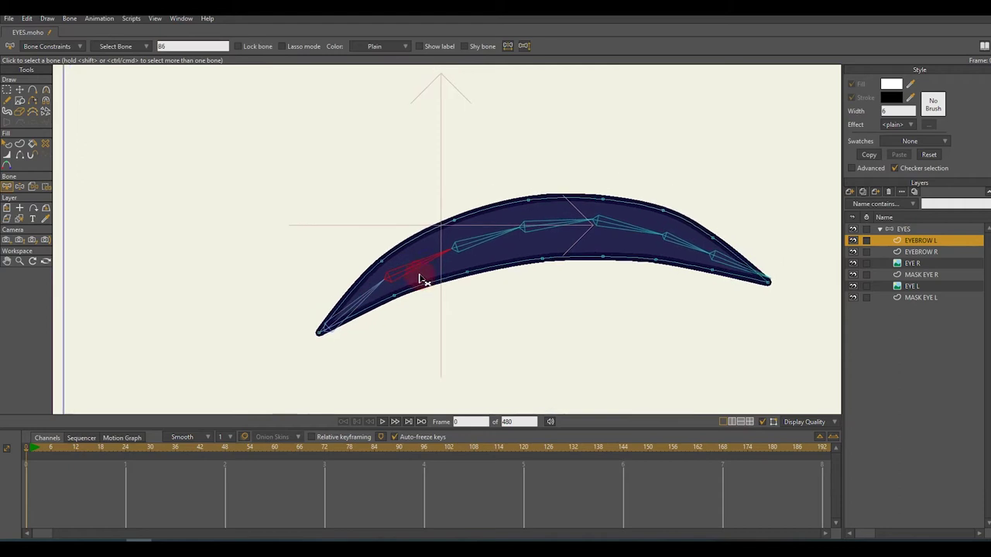
pyautogui.click(432, 243)
pyautogui.scroll(1, 432, 243)
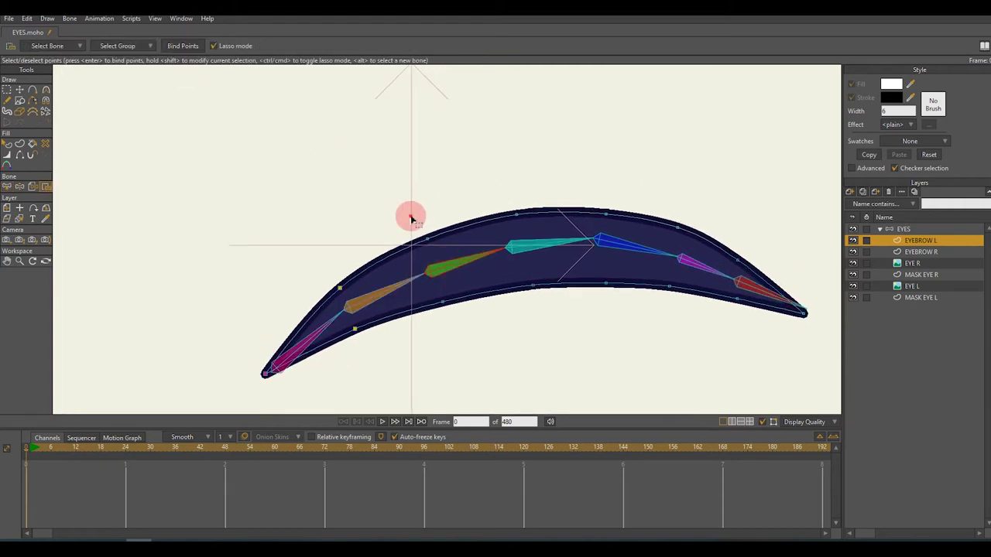
pyautogui.scroll(1, 486, 270)
pyautogui.click(481, 322)
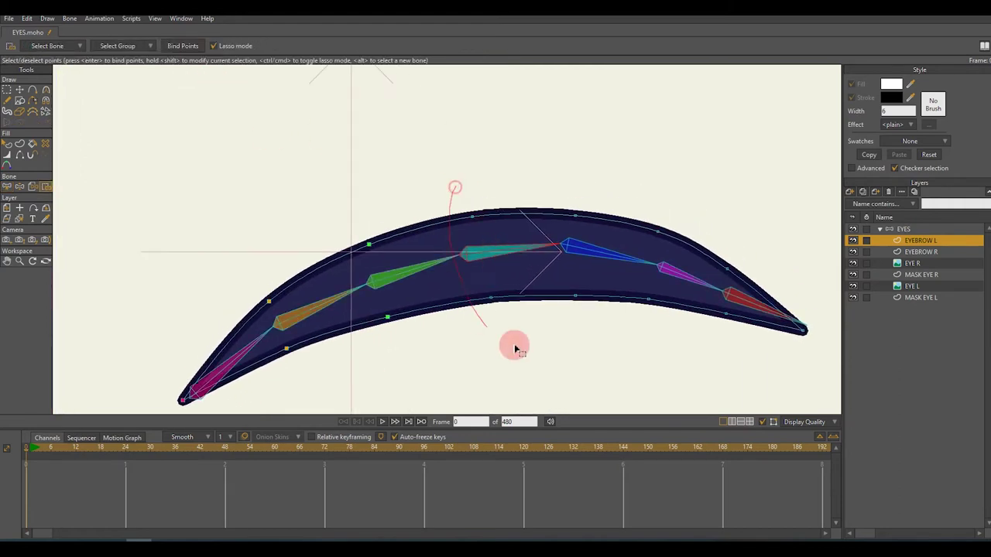
# Bind the remaining EYEBROW L points from the middle to the inner tip to their nearest eyebrow bones.
pyautogui.moveTo(531, 275)
pyautogui.mouseDown()
pyautogui.moveTo(566, 258)
pyautogui.moveTo(535, 239)
pyautogui.mouseUp()
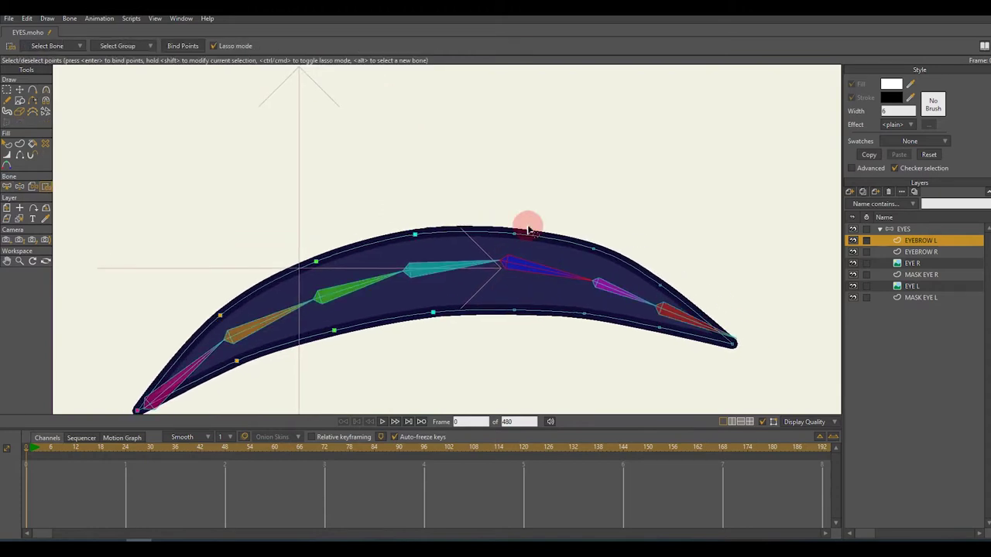
pyautogui.moveTo(592, 321)
pyautogui.mouseDown()
pyautogui.moveTo(568, 258)
pyautogui.moveTo(534, 216)
pyautogui.mouseUp()
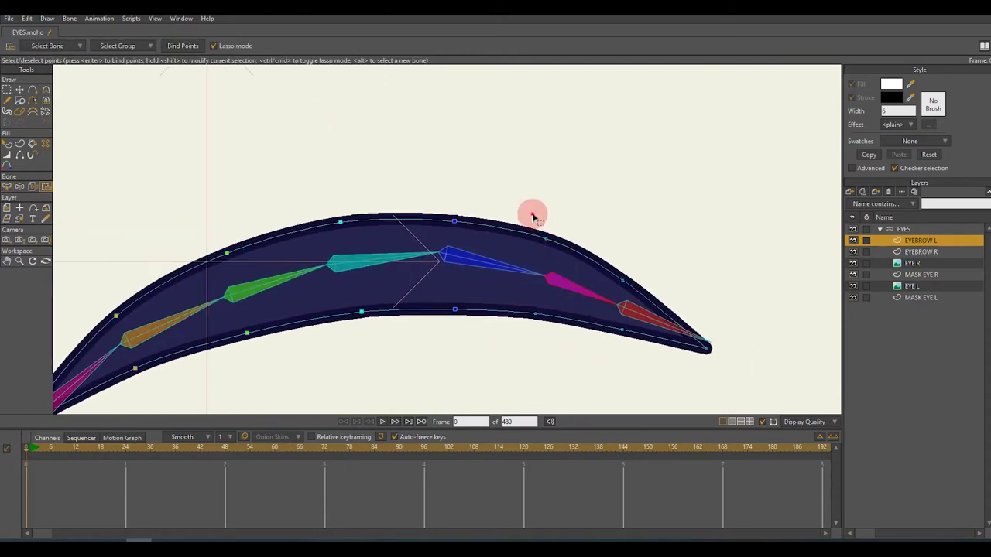
pyautogui.moveTo(650, 310); pyautogui.dragTo(577, 228)
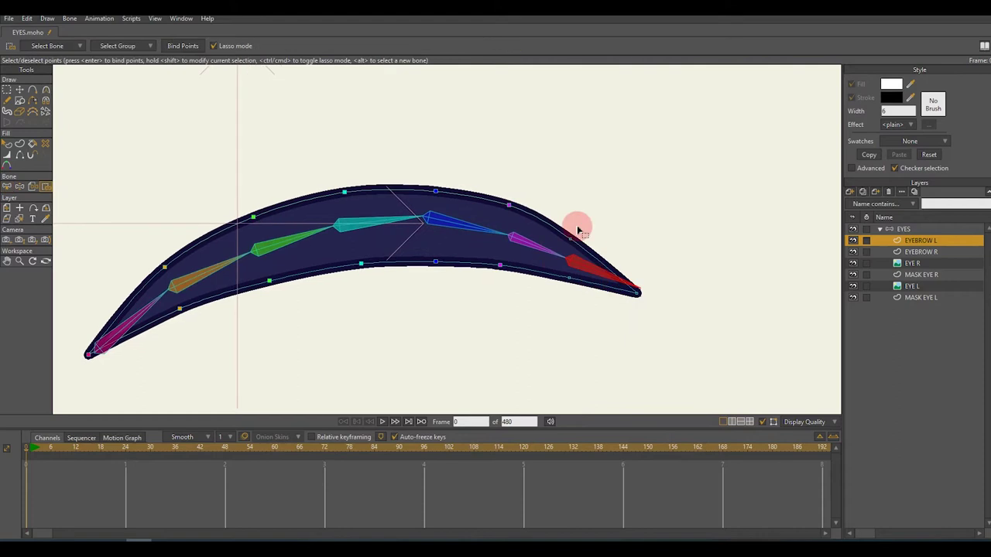
pyautogui.moveTo(244, 65)
pyautogui.mouseDown()
pyautogui.moveTo(453, 272)
pyautogui.moveTo(674, 255)
pyautogui.mouseUp()
# Bind the EYE L image layer to the left pupil's pin bone and the EYE R image layer to the right pupil's pin bone.
pyautogui.keyDown('ctrl'); pyautogui.keyDown('alt'); pyautogui.click(458, 249); pyautogui.keyUp('alt'); pyautogui.keyUp('ctrl')
pyautogui.scroll(1, 370, 235)
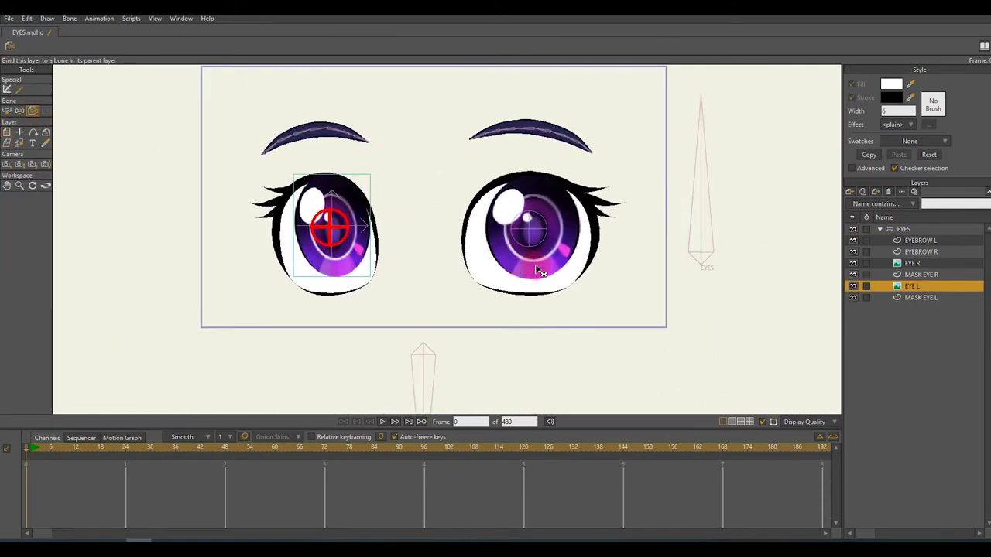
pyautogui.keyDown('ctrl'); pyautogui.keyDown('alt'); pyautogui.click(534, 259); pyautogui.keyUp('alt'); pyautogui.keyUp('ctrl')
pyautogui.click(32, 111)
pyautogui.click(691, 270)
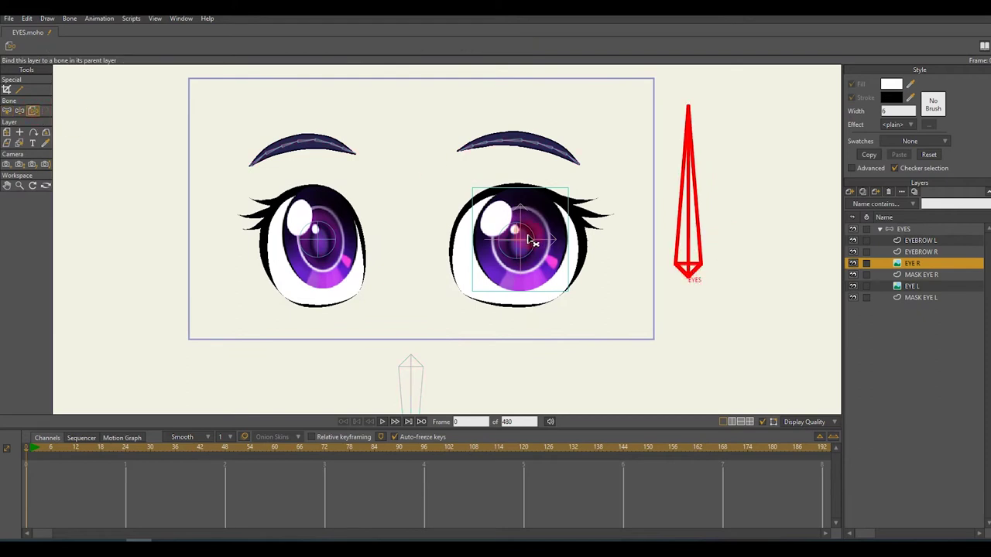
# Test the rig at frame 8 by moving the EYES control bone and the eyebrow bones.
pyautogui.click(859, 229)
pyautogui.click(59, 448)
pyautogui.moveTo(635, 239); pyautogui.dragTo(635, 262)
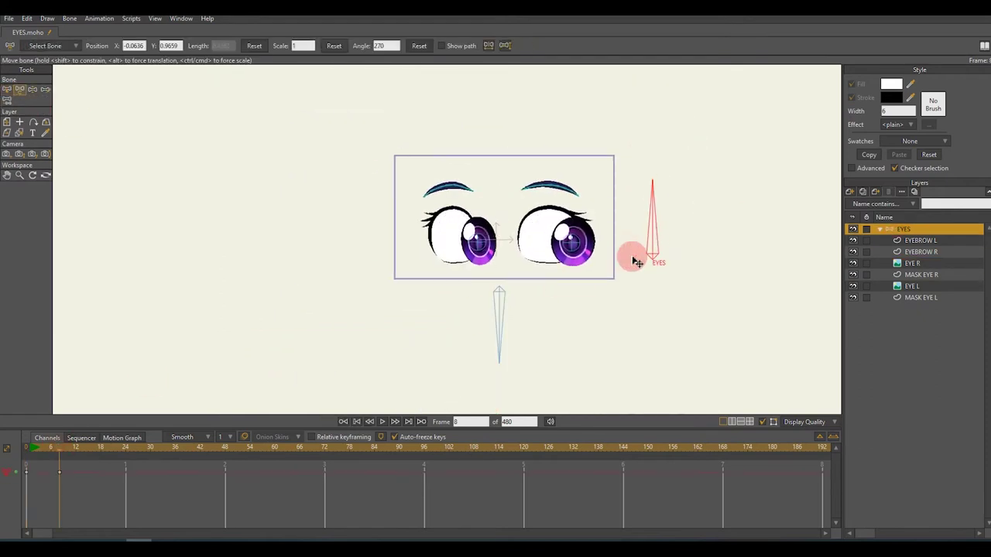
pyautogui.scroll(2, 634, 261)
pyautogui.click(547, 178)
pyautogui.click(400, 170)
pyautogui.scroll(-1, 434, 232)
pyautogui.click(472, 278)
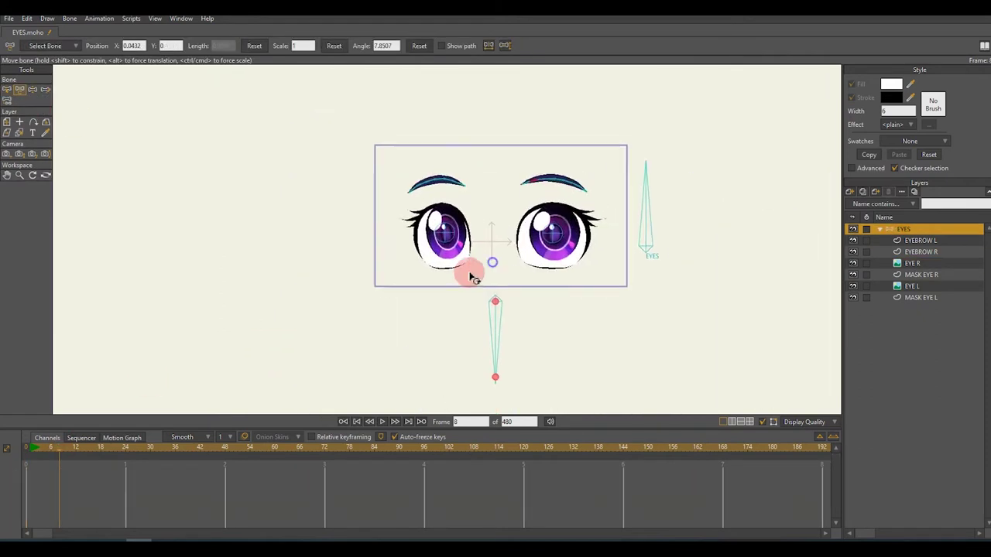
# At frame 0, add a second vertical control bone on the opposite side of the eyes from the EYES bone and name it BLINK.
pyautogui.click(28, 448)
pyautogui.scroll(-1, 221, 250)
pyautogui.press('a')
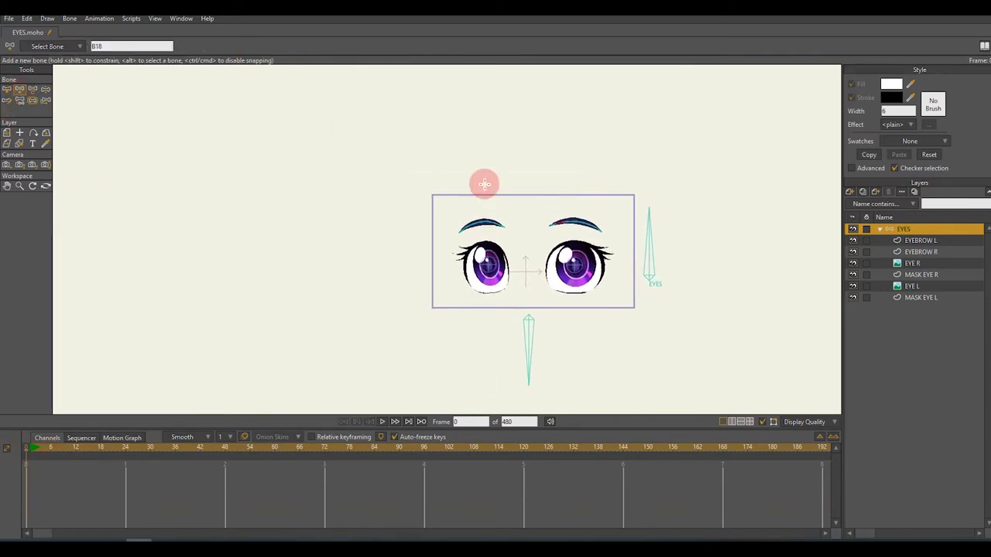
pyautogui.press('z')
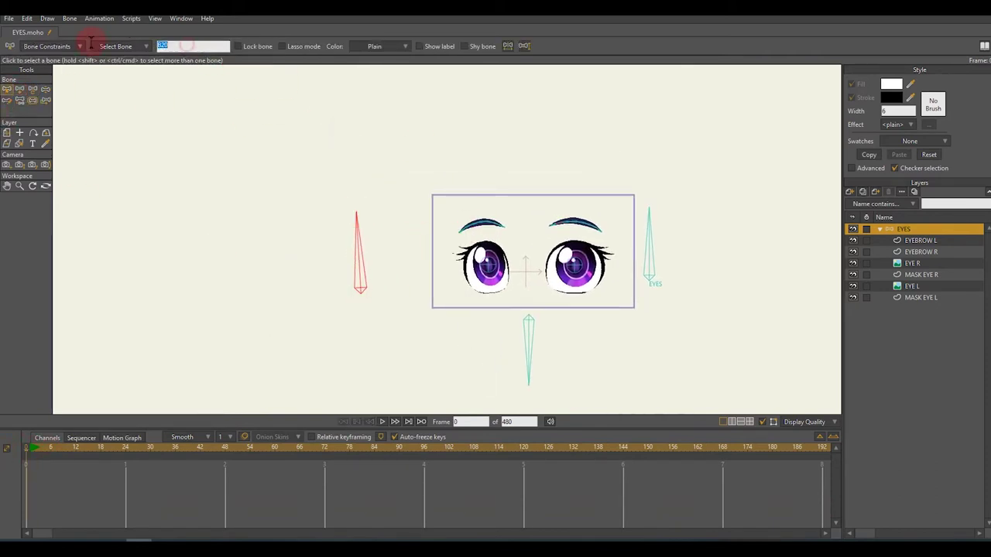
pyautogui.press('t')
pyautogui.click(381, 228)
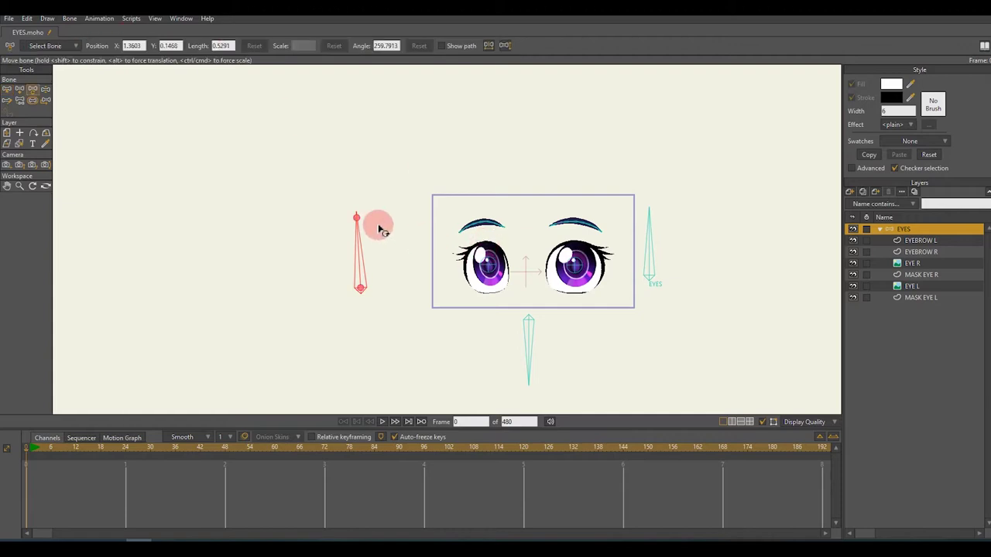
# Open the Actions window and enable angle constraints of -70 to 70 degrees on the BLINK bone.
pyautogui.hotkey('ctrl', 'k')
pyautogui.click(6, 89)
pyautogui.click(46, 46)
pyautogui.click(96, 121)
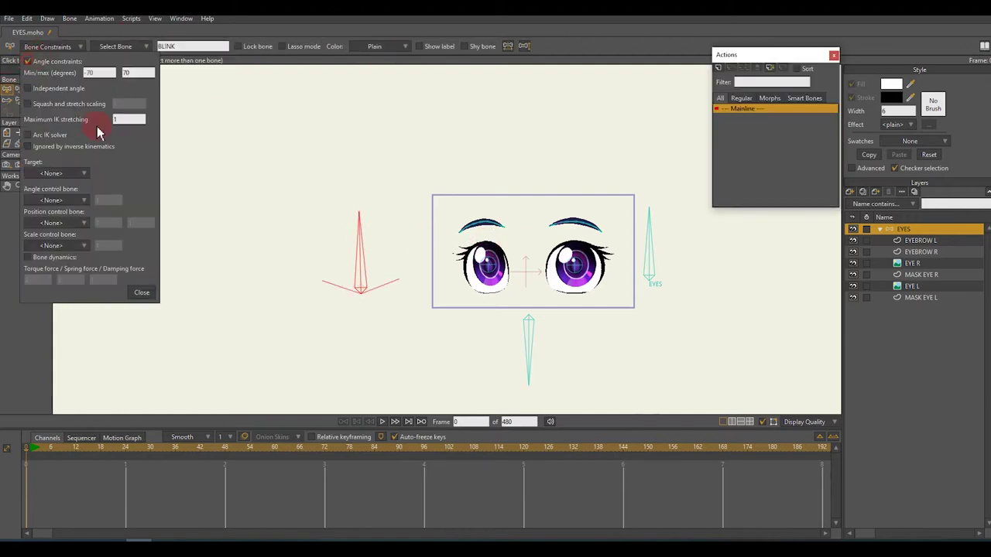
# Create a smart bone action for the BLINK bone and rotate the bone counterclockwise to its limit at frame 24.
pyautogui.click(718, 68)
pyautogui.click(500, 304)
pyautogui.press('t')
pyautogui.moveTo(371, 239); pyautogui.dragTo(186, 279)
# In the BLINK action, select the MASK EYE L layer and lower its upper eyelid points towards the bottom of the eye.
pyautogui.scroll(2, 528, 269)
pyautogui.scroll(1, 527, 268)
pyautogui.keyDown('ctrl'); pyautogui.keyDown('alt'); pyautogui.click(458, 299); pyautogui.keyUp('alt'); pyautogui.keyUp('ctrl')
pyautogui.hotkey('ctrl', 'a')
pyautogui.scroll(1, 455, 228)
pyautogui.scroll(1, 457, 229)
pyautogui.moveTo(531, 243); pyautogui.dragTo(361, 158)
pyautogui.scroll(1, 432, 271)
pyautogui.moveTo(405, 343); pyautogui.dragTo(467, 311)
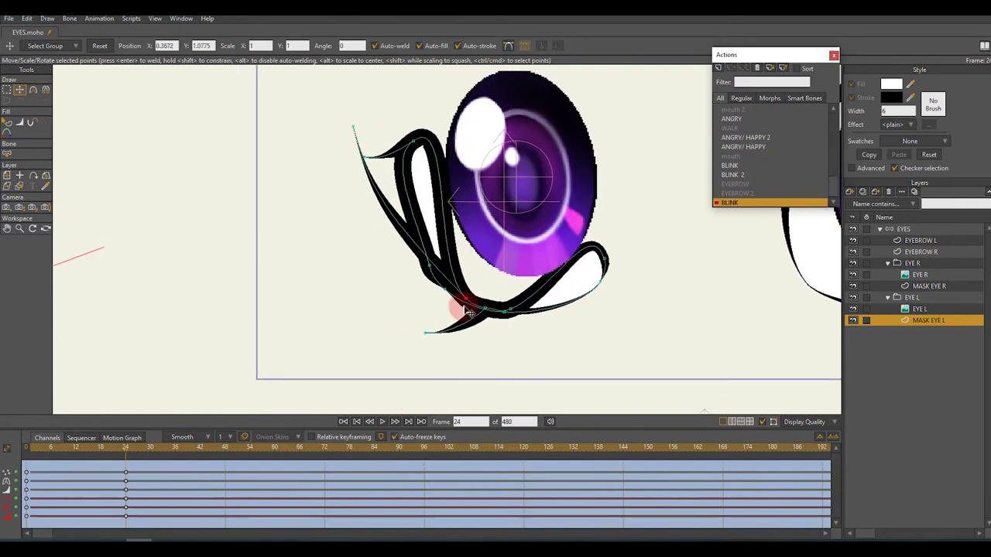
# Reposition the outer corner and lash points of MASK EYE L so the lashes fan outward from the closed lid.
pyautogui.moveTo(353, 150); pyautogui.dragTo(365, 159)
pyautogui.moveTo(387, 325); pyautogui.dragTo(394, 322)
pyautogui.click(455, 291)
pyautogui.moveTo(395, 177); pyautogui.dragTo(383, 293)
pyautogui.scroll(2, 596, 240)
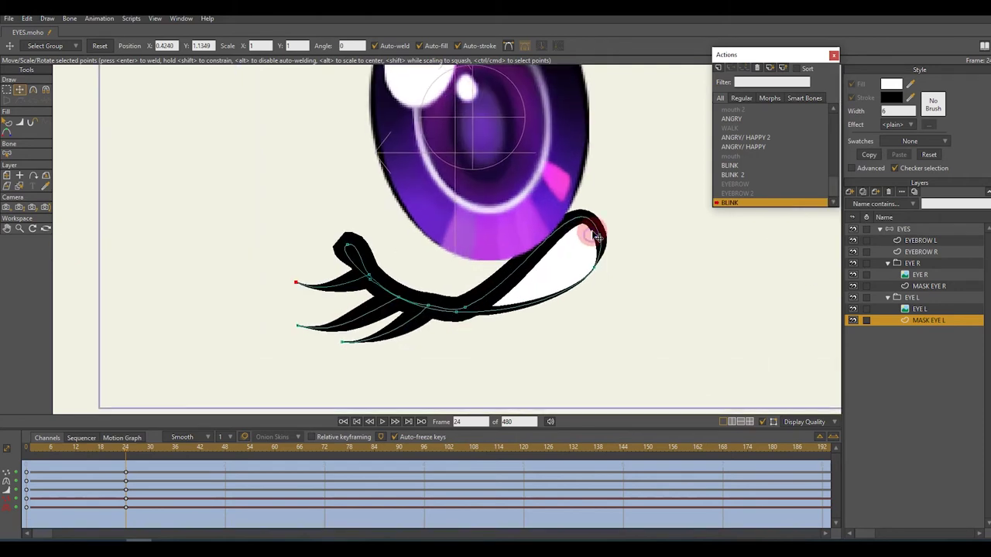
# Adjust the curvature handles at the middle and inner side of MASK EYE L to flatten the mask into a closed-lid curve.
pyautogui.press('c')
pyautogui.scroll(3, 608, 228)
pyautogui.moveTo(474, 337); pyautogui.dragTo(615, 365)
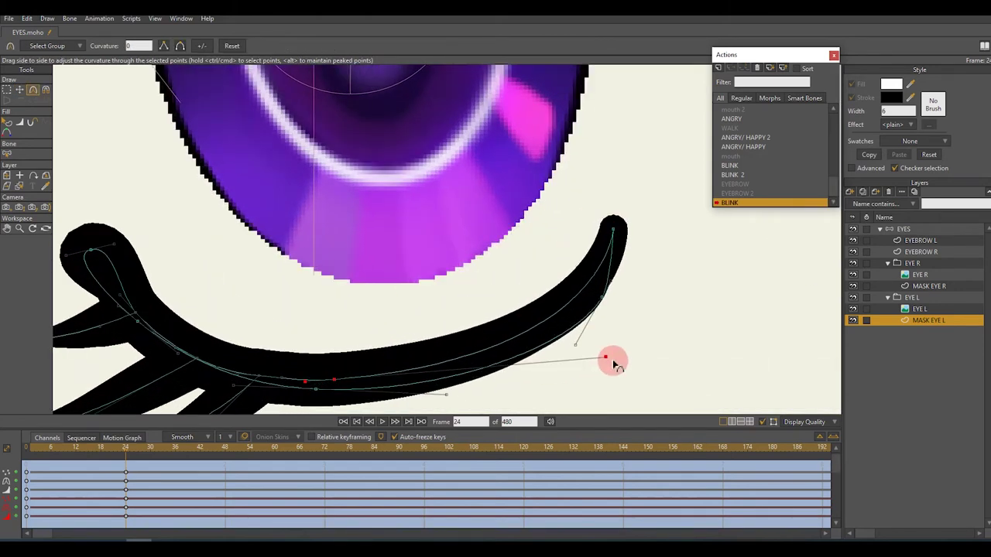
pyautogui.moveTo(310, 380); pyautogui.dragTo(369, 351)
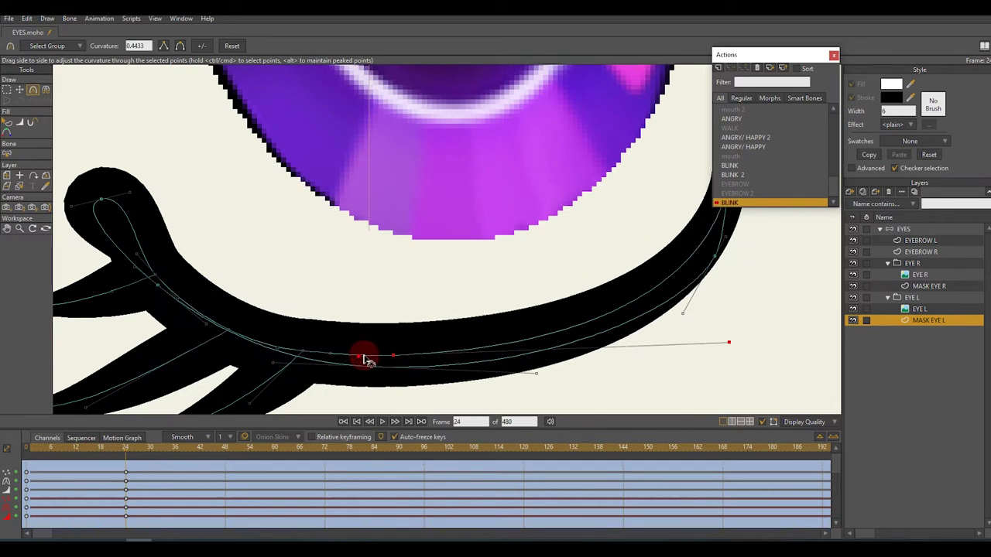
# Set the curvature of the closed lid's outer corner point to 0 to make it a sharp corner.
pyautogui.click(222, 254)
pyautogui.press('t')
pyautogui.scroll(3, 333, 199)
pyautogui.scroll(-4, 376, 248)
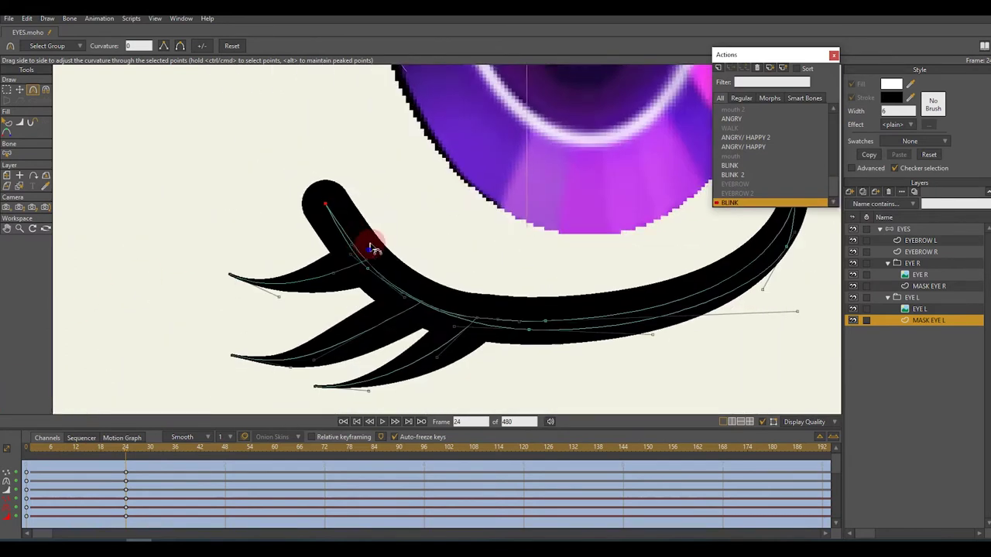
# Smooth the curvature where the lashes meet the closed left lid and fine-tune the lid's point positions.
pyautogui.scroll(-3, 415, 282)
pyautogui.press('c')
pyautogui.scroll(3, 334, 281)
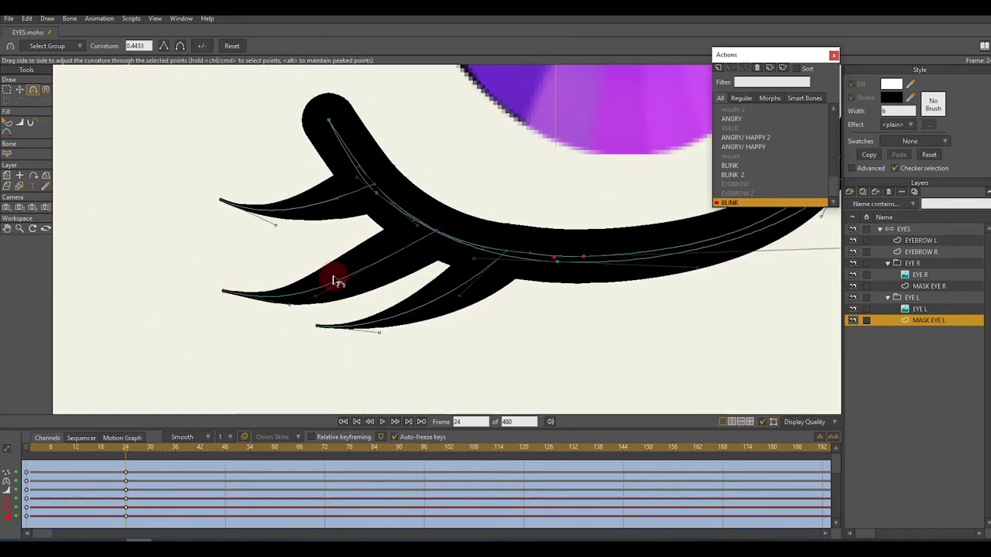
pyautogui.scroll(-3, 409, 259)
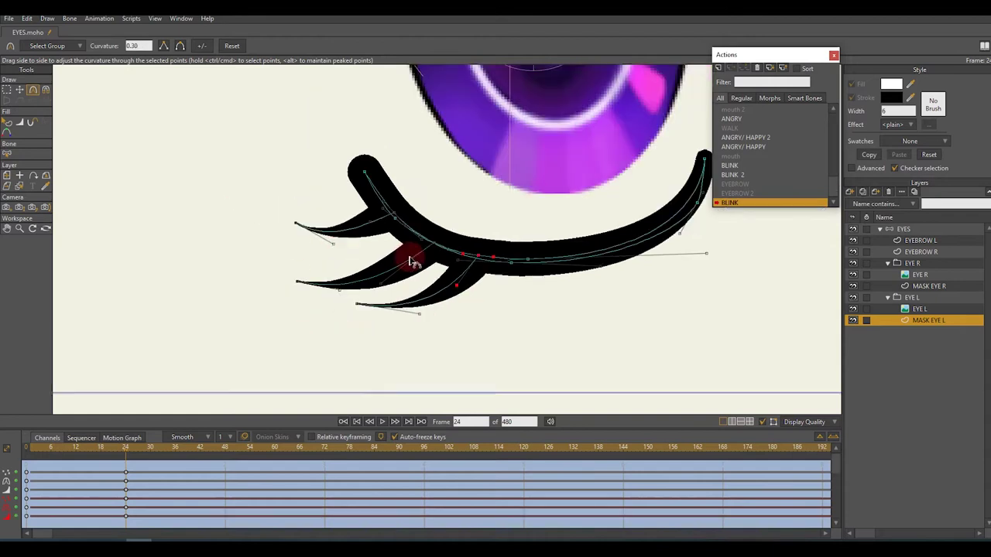
pyautogui.press('t')
pyautogui.scroll(-3, 425, 267)
pyautogui.scroll(3, 487, 240)
pyautogui.scroll(-3, 524, 256)
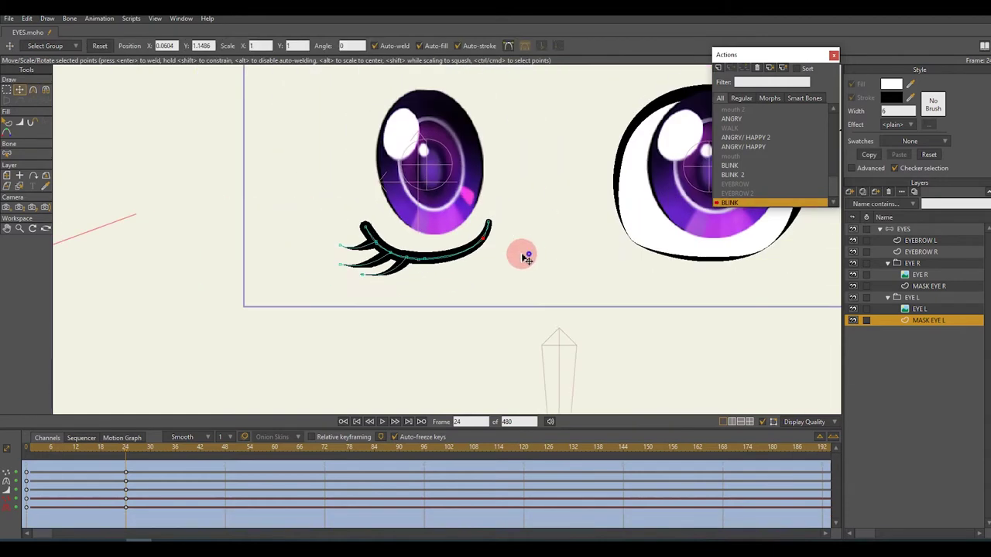
# In the Mainline, set the group masking of the EYE L and EYE R group layers to Hide all.
pyautogui.scroll(-1, 262, 368)
pyautogui.doubleClick(742, 109)
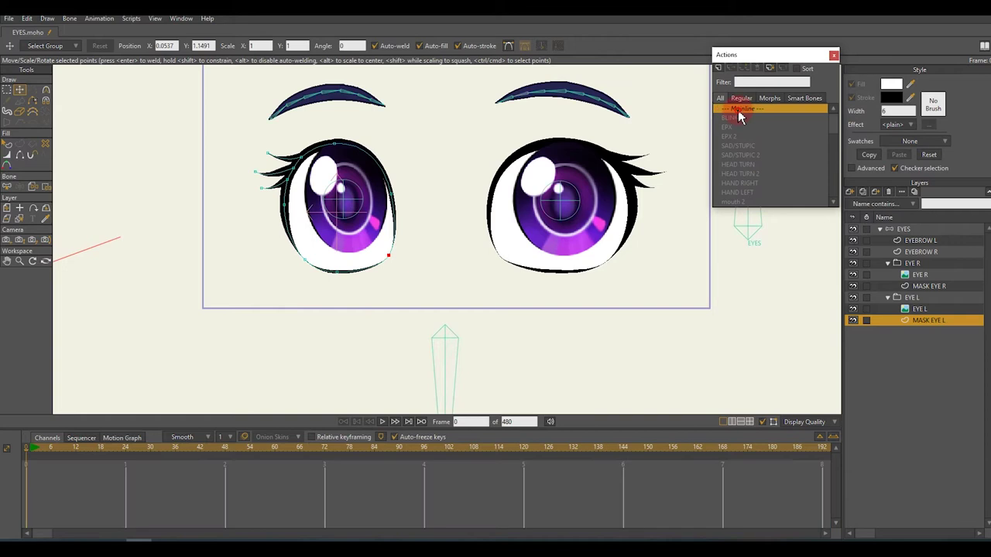
pyautogui.click(883, 299)
pyautogui.doubleClick(915, 299)
pyautogui.click(354, 50)
pyautogui.click(453, 400)
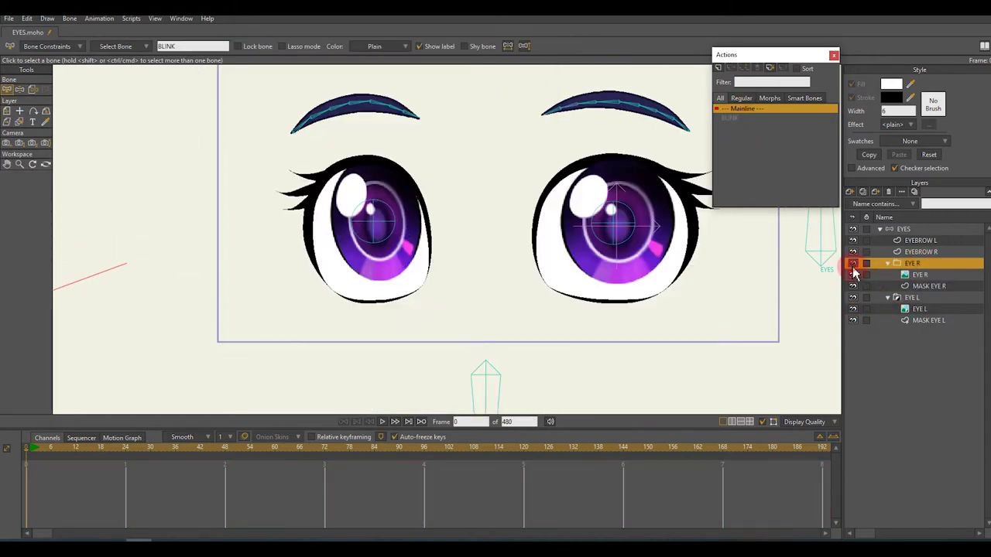
pyautogui.click(875, 286)
pyautogui.doubleClick(907, 263)
pyautogui.click(353, 53)
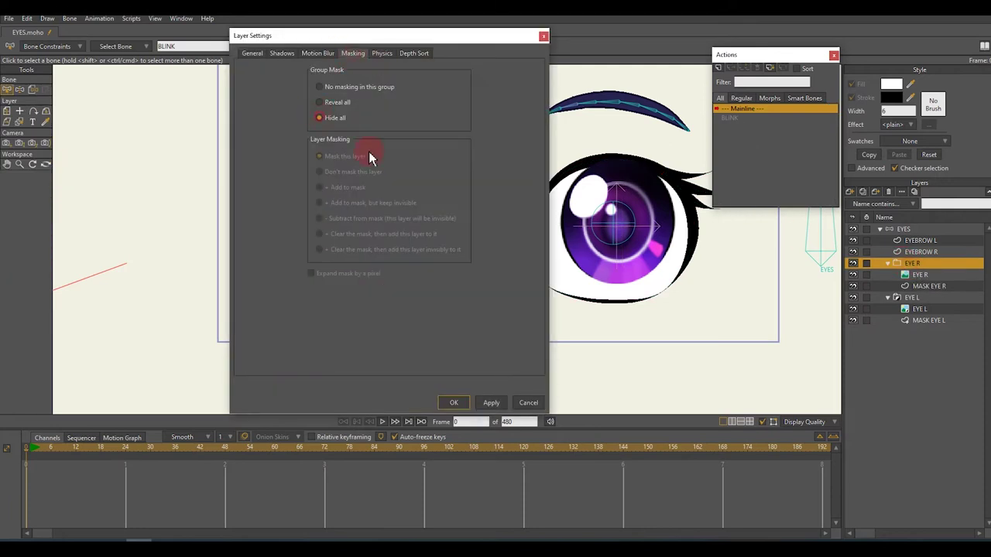
pyautogui.click(454, 403)
# Open the EYES layer's BLINK action and go to frame 12, halfway through the blink.
pyautogui.click(957, 232)
pyautogui.doubleClick(723, 117)
pyautogui.click(127, 450)
pyautogui.moveTo(126, 450)
pyautogui.mouseDown()
pyautogui.moveTo(33, 470)
pyautogui.moveTo(62, 454)
pyautogui.moveTo(82, 471)
pyautogui.moveTo(75, 451)
pyautogui.mouseUp()
pyautogui.click(284, 323)
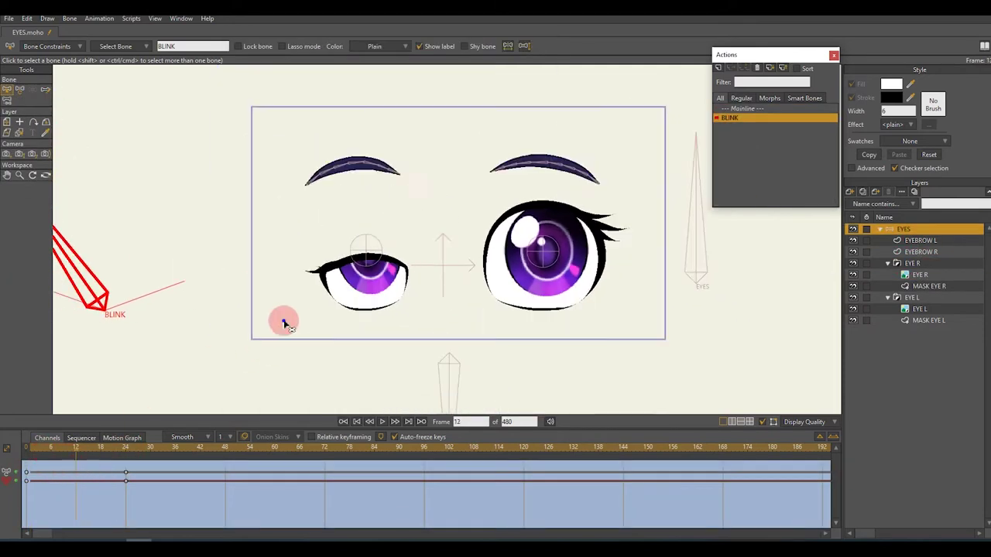
# Reposition the upper-lid and lash points of MASK EYE L at frame 12 to form a flatter, half-closed lid.
pyautogui.scroll(5, 284, 324)
pyautogui.click(933, 286)
pyautogui.click(929, 320)
pyautogui.scroll(-3, 380, 299)
pyautogui.scroll(2, 479, 242)
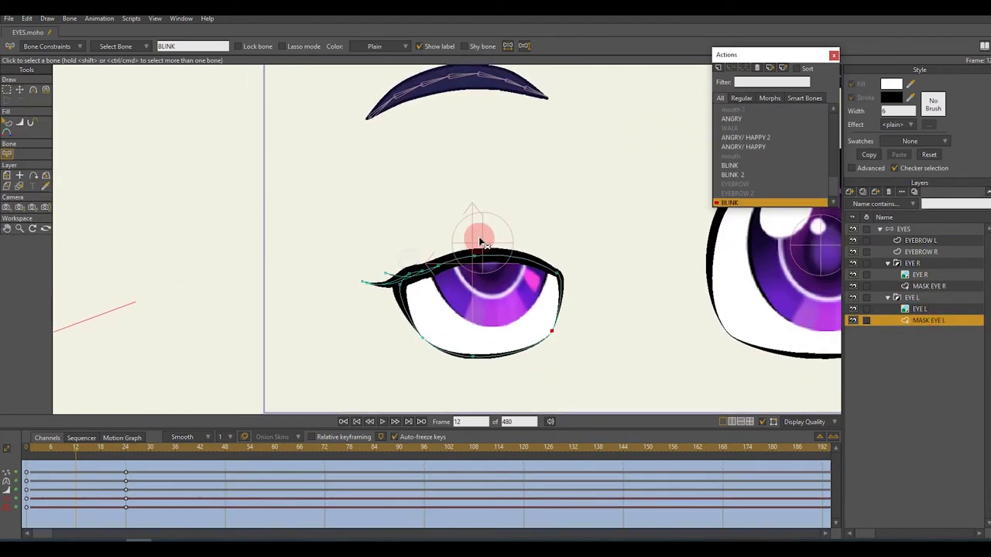
pyautogui.scroll(-2, 480, 243)
pyautogui.click(902, 231)
pyautogui.click(923, 320)
pyautogui.scroll(2, 410, 309)
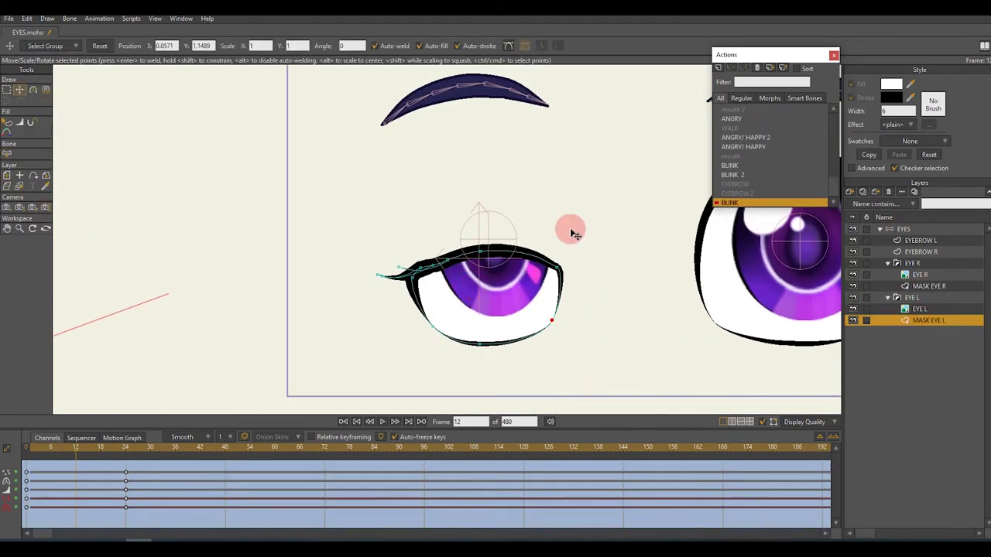
pyautogui.scroll(2, 573, 234)
pyautogui.moveTo(482, 243); pyautogui.dragTo(329, 267)
pyautogui.scroll(2, 393, 260)
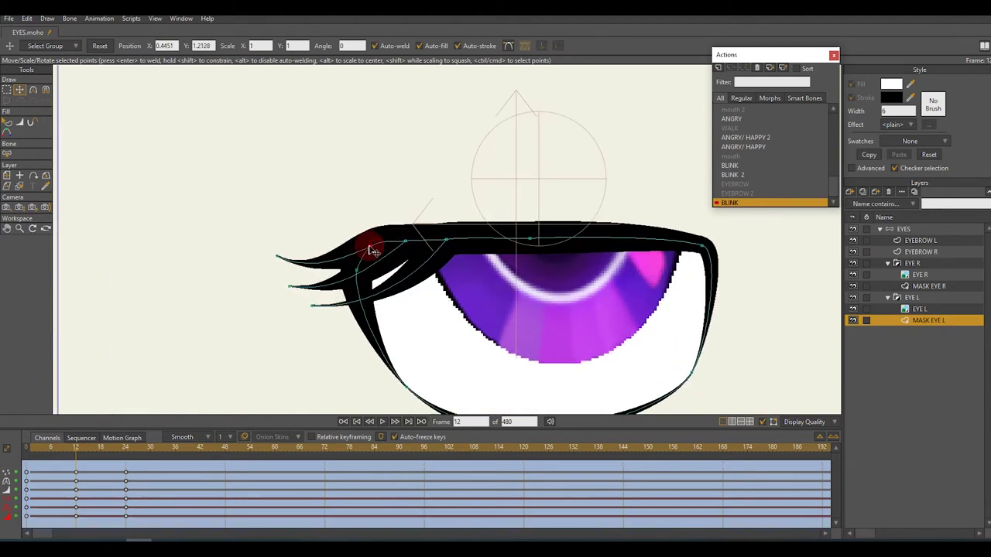
# Refine the curvature and point positions where the lashes meet the half-closed left lid, then scrub through the blink to check it.
pyautogui.press('c')
pyautogui.scroll(1, 370, 248)
pyautogui.press('t')
pyautogui.scroll(-4, 415, 246)
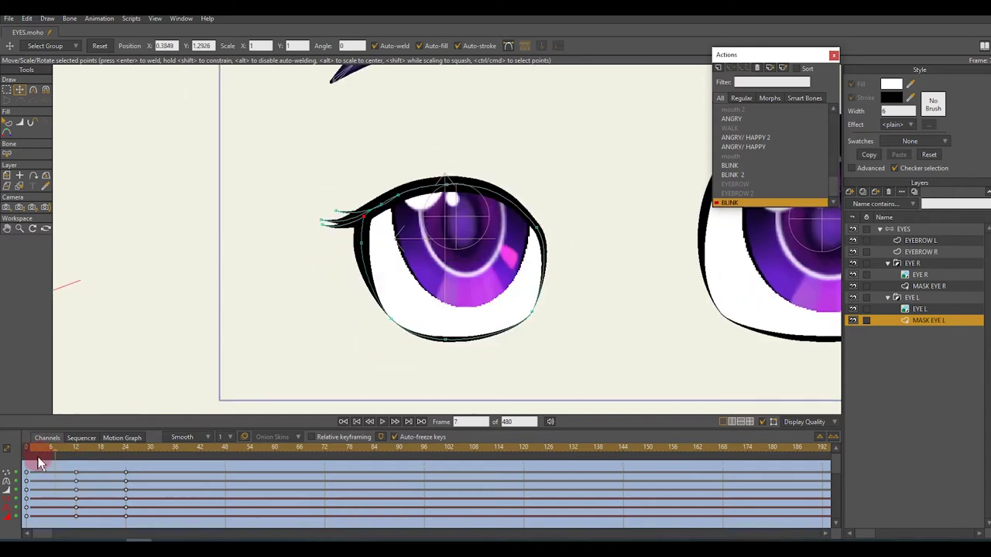
pyautogui.moveTo(70, 470)
pyautogui.mouseDown()
pyautogui.moveTo(134, 474)
pyautogui.moveTo(80, 476)
pyautogui.mouseUp()
# Spread the lash tips and straighten the upper-lid points of MASK EYE L at frame 12.
pyautogui.scroll(2, 370, 252)
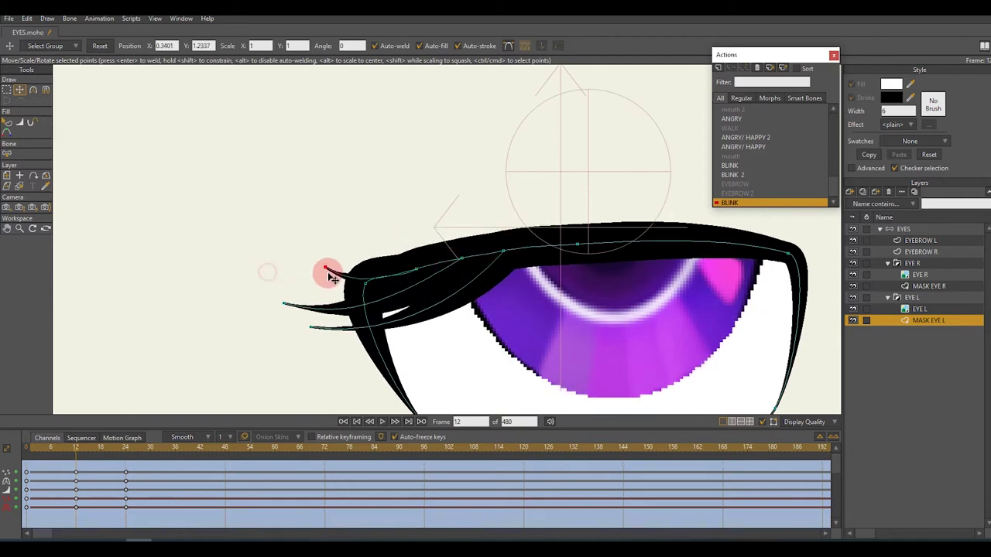
pyautogui.scroll(-1, 542, 239)
pyautogui.scroll(1, 524, 221)
pyautogui.click(456, 238)
pyautogui.moveTo(447, 235); pyautogui.dragTo(524, 227)
pyautogui.scroll(-2, 524, 227)
pyautogui.moveTo(33, 449); pyautogui.dragTo(76, 454)
pyautogui.scroll(3, 459, 209)
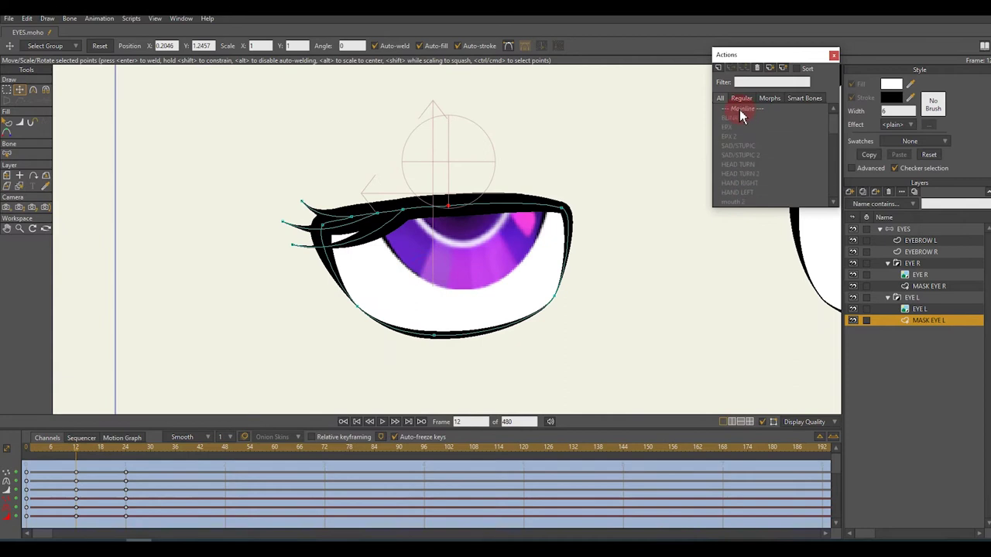
# Review the BLINK 2 and BLINK actions listed for MASK EYE L, then return to the Mainline with the EYES layer selected.
pyautogui.click(741, 109)
pyautogui.scroll(-4, 540, 244)
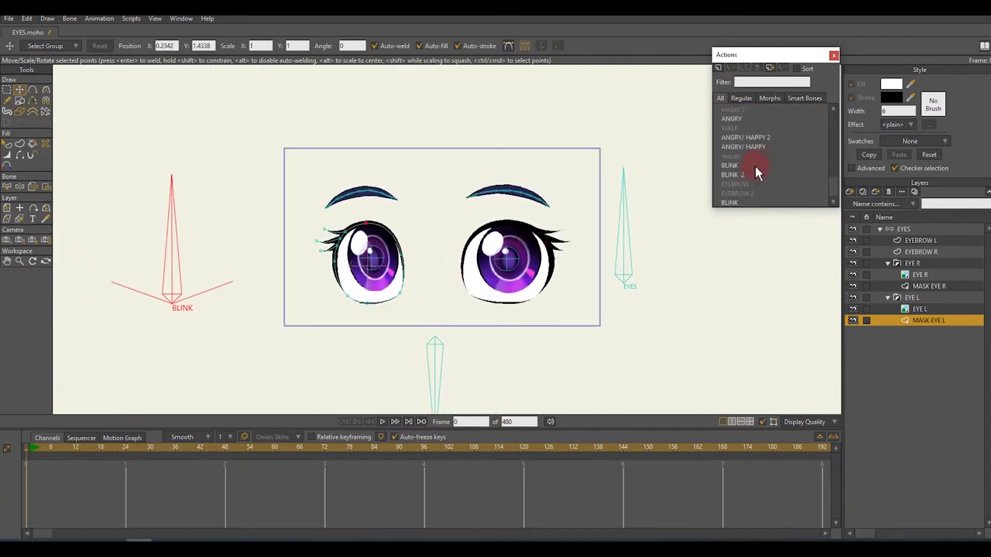
pyautogui.doubleClick(735, 175)
pyautogui.moveTo(69, 451); pyautogui.dragTo(28, 449)
pyautogui.doubleClick(735, 165)
pyautogui.scroll(1, 752, 121)
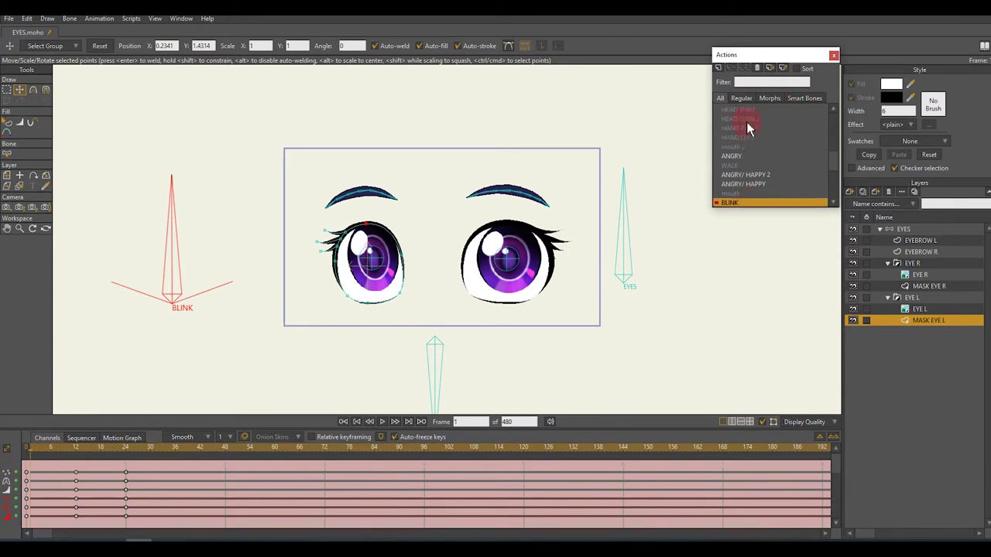
pyautogui.doubleClick(744, 116)
pyautogui.click(898, 229)
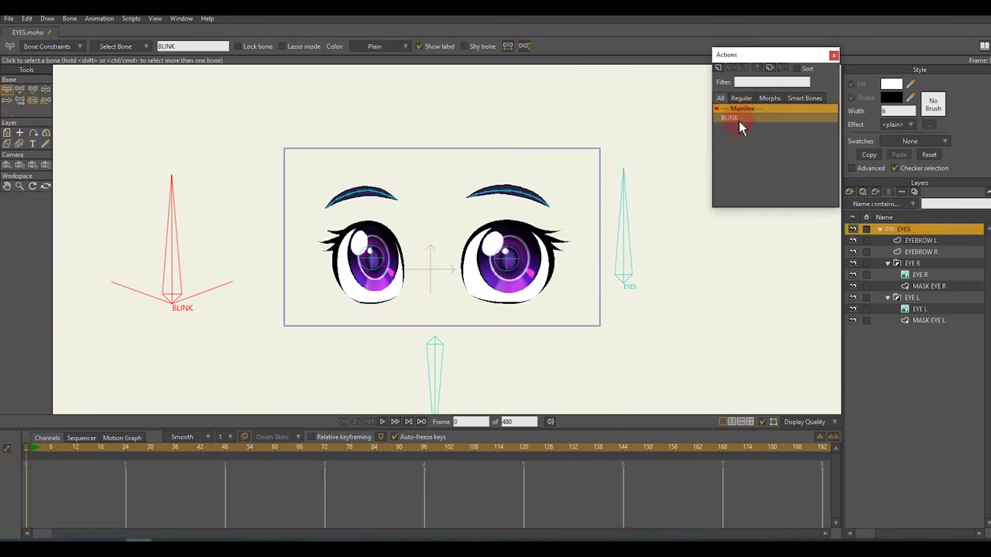
# In the BLINK action at frame 24, pull the upper-lid and lash points of MASK EYE R down onto the lower lid.
pyautogui.doubleClick(738, 120)
pyautogui.moveTo(70, 450); pyautogui.dragTo(124, 451)
pyautogui.click(929, 320)
pyautogui.scroll(2, 495, 300)
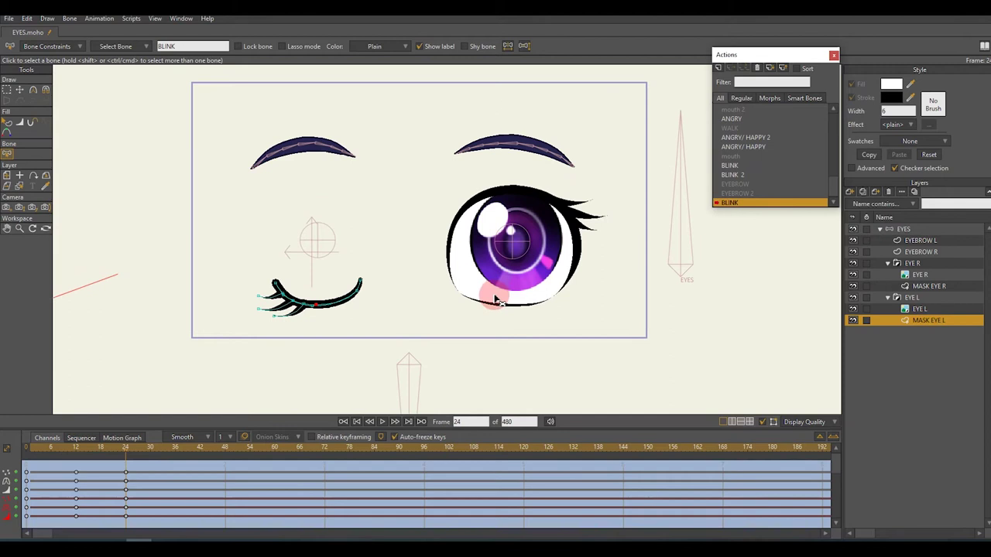
pyautogui.click(944, 286)
pyautogui.scroll(2, 535, 195)
pyautogui.moveTo(535, 194); pyautogui.dragTo(542, 380)
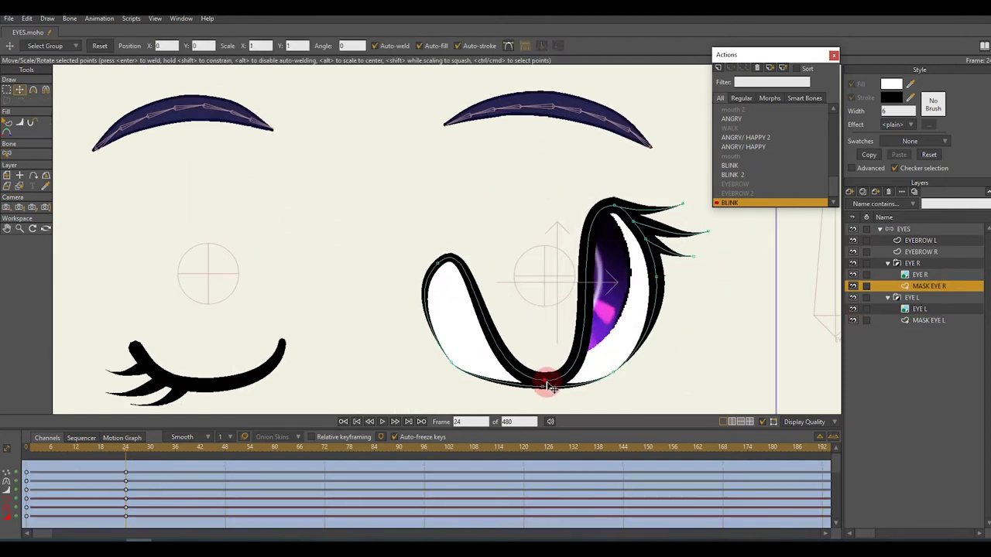
pyautogui.moveTo(393, 228); pyautogui.dragTo(394, 332)
pyautogui.moveTo(601, 163); pyautogui.dragTo(648, 380)
pyautogui.moveTo(625, 160); pyautogui.dragTo(635, 338)
pyautogui.moveTo(586, 188); pyautogui.dragTo(600, 246)
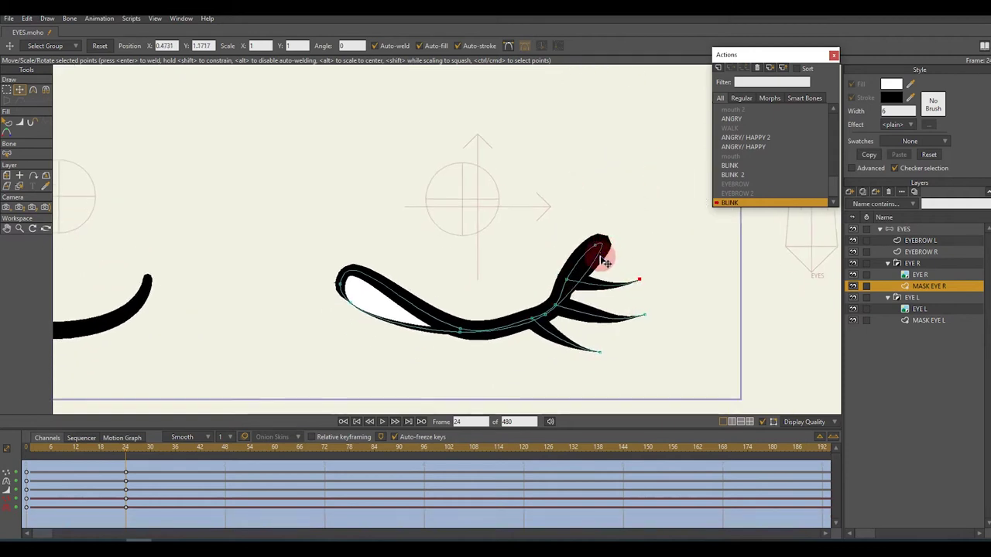
# Set the inner corner of MASK EYE R to curvature 0 and adjust the middle handles to form a smooth closed-lid curve.
pyautogui.press('c')
pyautogui.click(387, 323)
pyautogui.moveTo(387, 324); pyautogui.dragTo(557, 319)
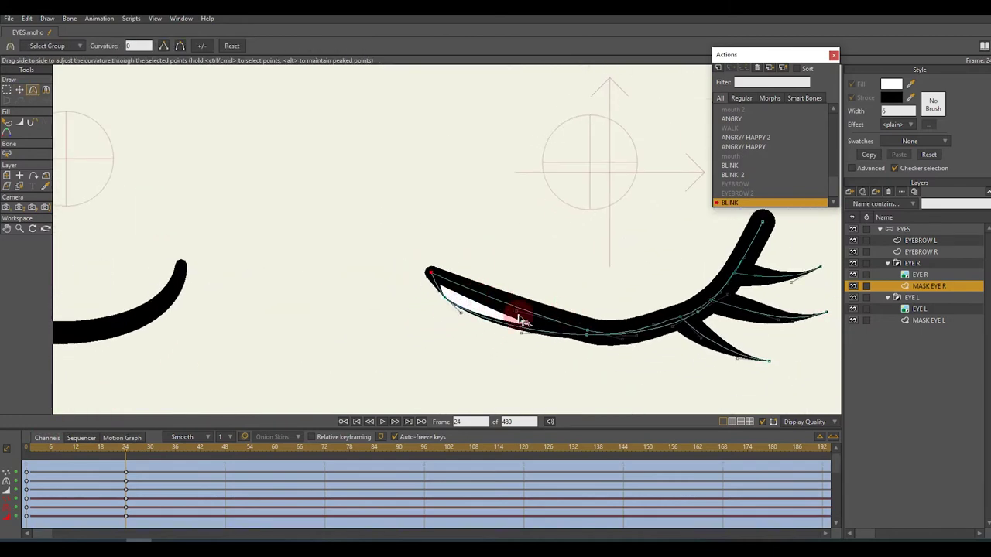
pyautogui.moveTo(635, 337); pyautogui.dragTo(630, 328)
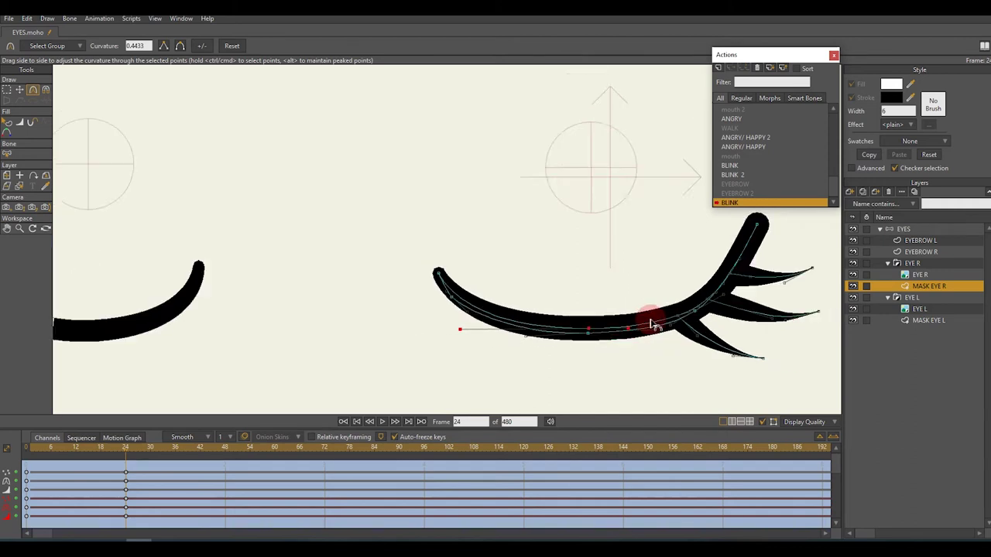
# Reposition the lash root points of MASK EYE R along the outer part of the closed lid.
pyautogui.press('t')
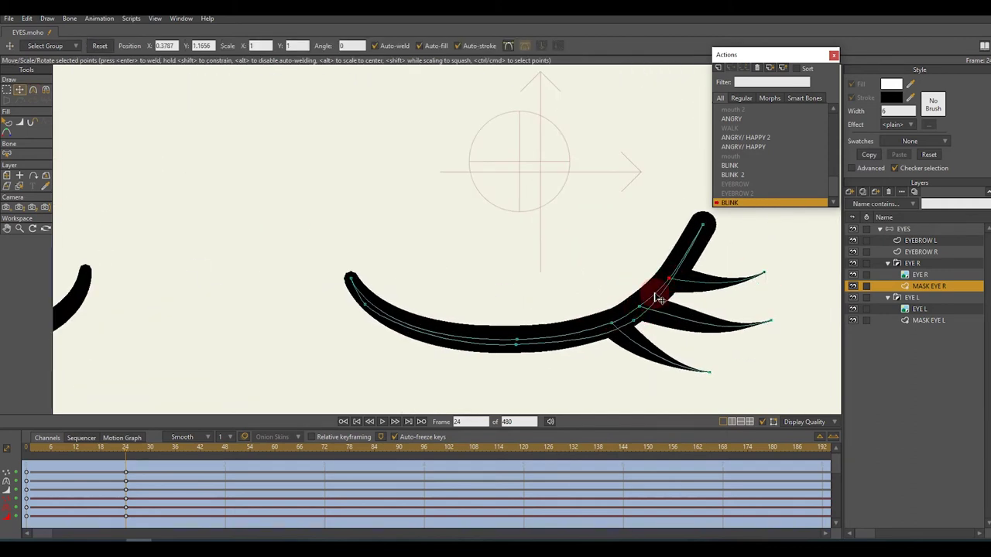
pyautogui.scroll(-2, 656, 298)
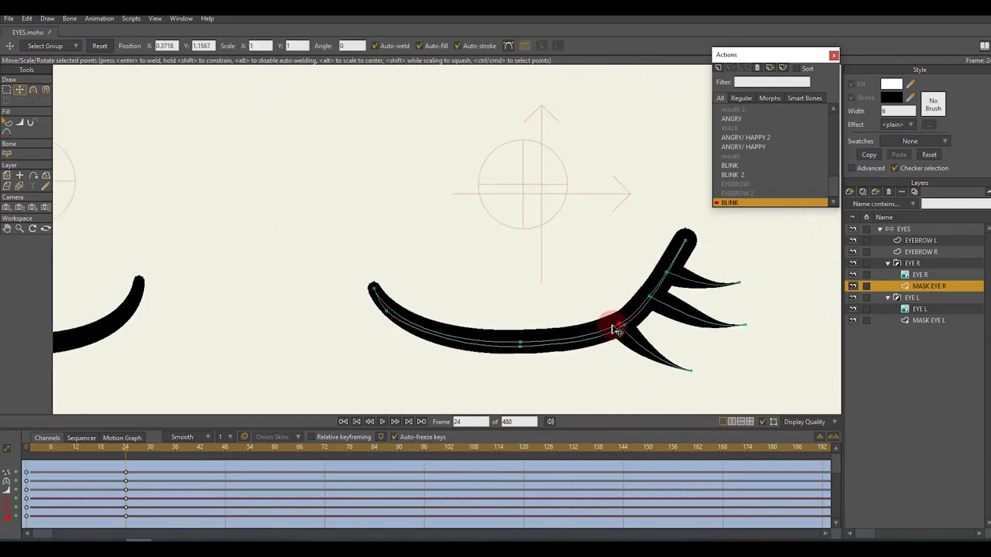
pyautogui.moveTo(520, 349)
pyautogui.mouseDown()
pyautogui.moveTo(730, 323)
pyautogui.moveTo(719, 289)
pyautogui.moveTo(728, 315)
pyautogui.mouseUp()
# Smooth the curvature where the lashes meet the closed right lid and fine-tune the lash tips and roots.
pyautogui.press('c')
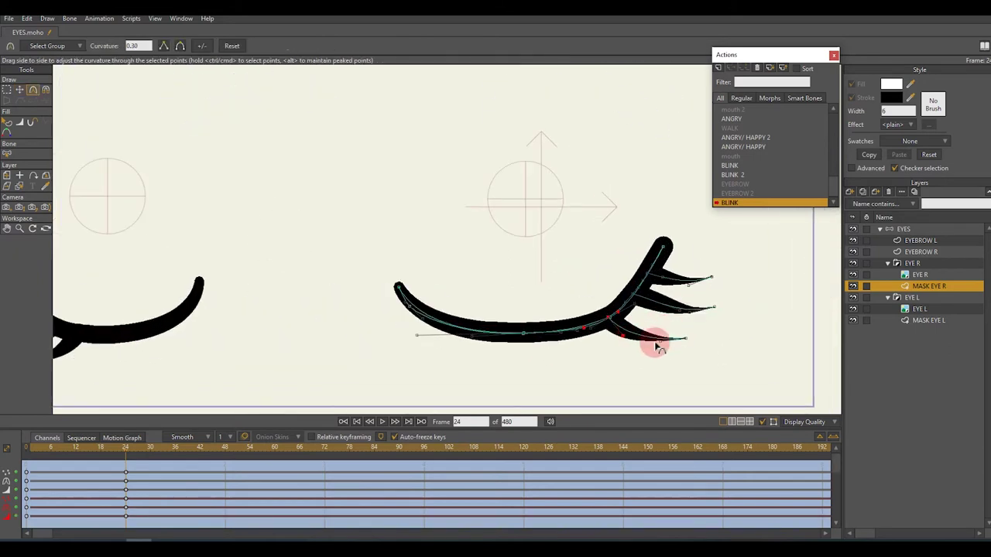
pyautogui.scroll(2, 676, 319)
pyautogui.press('t')
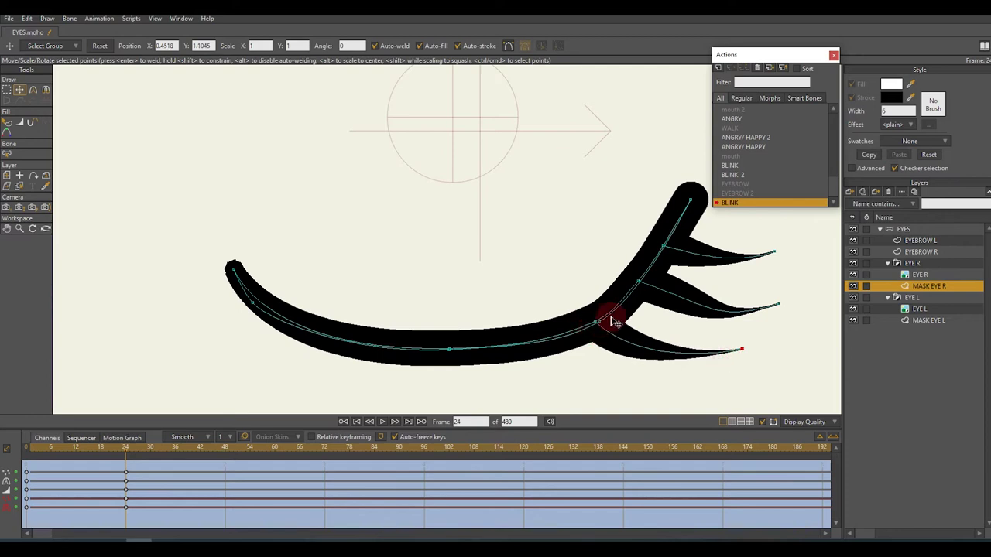
pyautogui.scroll(-2, 603, 325)
pyautogui.press('c')
pyautogui.scroll(3, 677, 281)
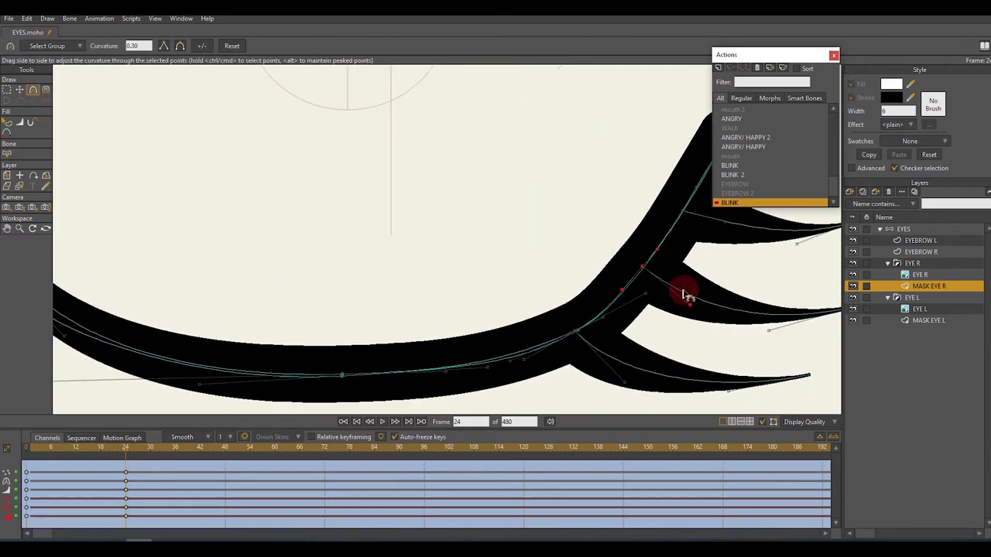
pyautogui.scroll(-3, 684, 294)
pyautogui.scroll(2, 552, 310)
pyautogui.press('t')
pyautogui.scroll(-1, 641, 266)
# At frame 12, reposition the lash roots of MASK EYE R and raise the upper lash tip on the half-closed lid.
pyautogui.moveTo(51, 449); pyautogui.dragTo(76, 449)
pyautogui.scroll(3, 670, 258)
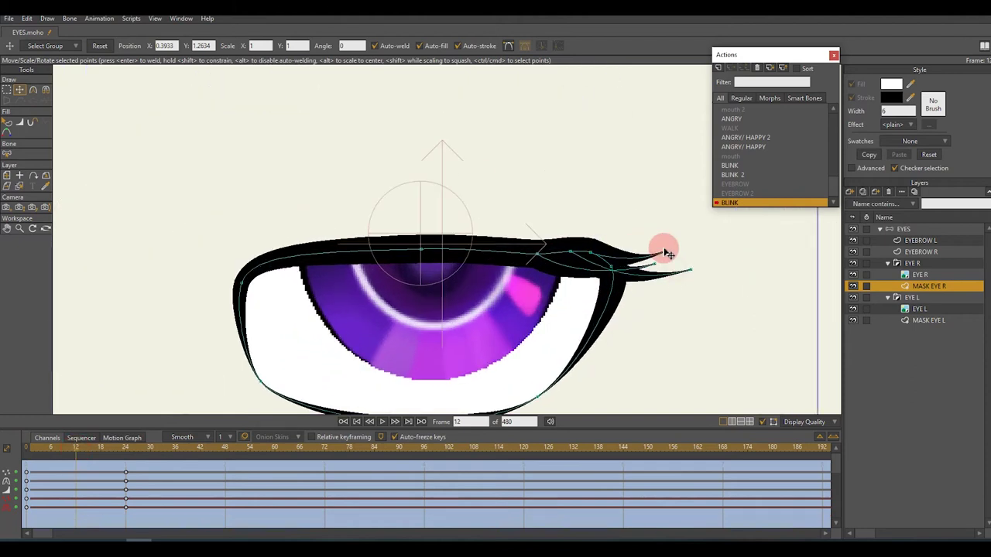
pyautogui.scroll(2, 669, 257)
pyautogui.moveTo(602, 256); pyautogui.dragTo(507, 268)
pyautogui.click(692, 245)
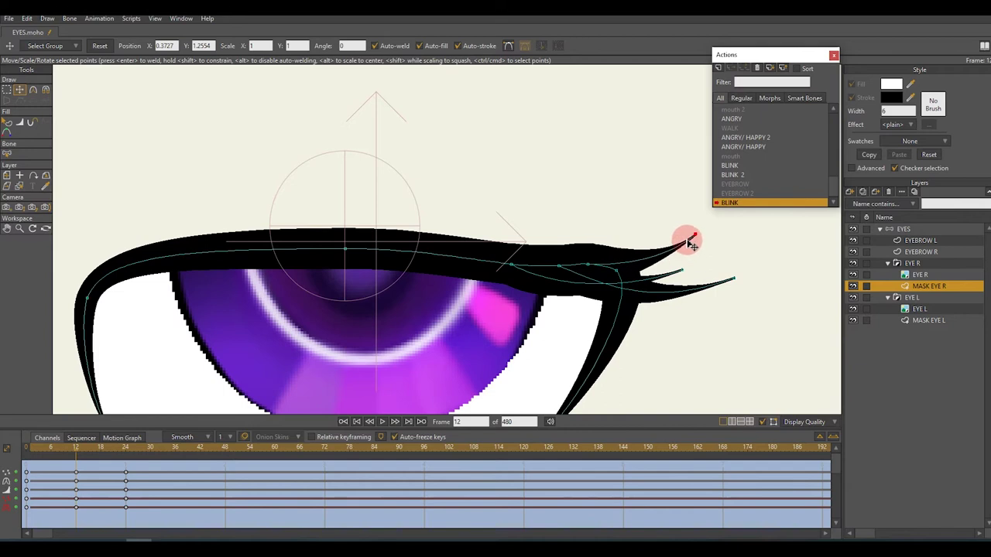
# Fan out the remaining lash tips of the half-closed right eye and scrub the timeline to check the blink.
pyautogui.scroll(-4, 687, 269)
pyautogui.scroll(3, 520, 255)
pyautogui.click(520, 255)
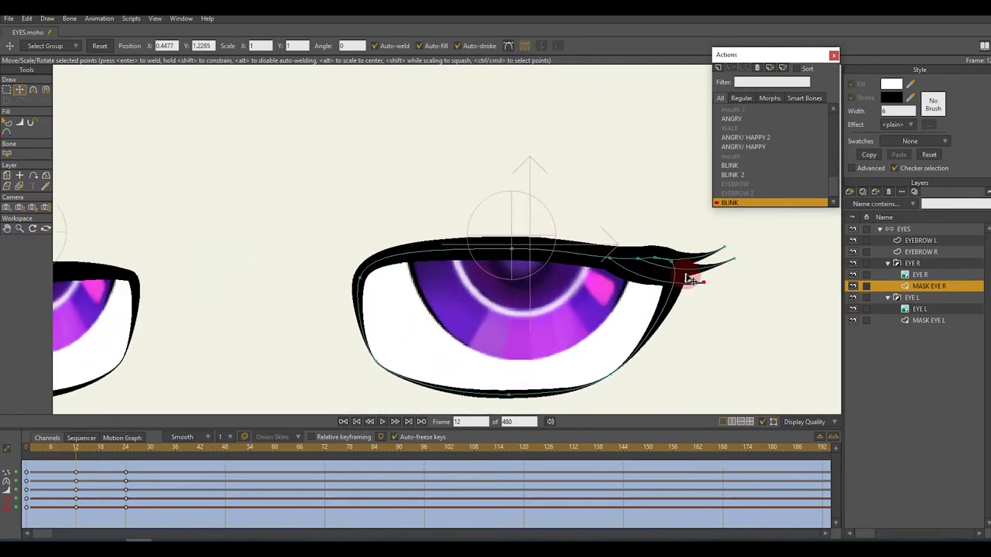
pyautogui.scroll(-1, 588, 257)
pyautogui.click(668, 255)
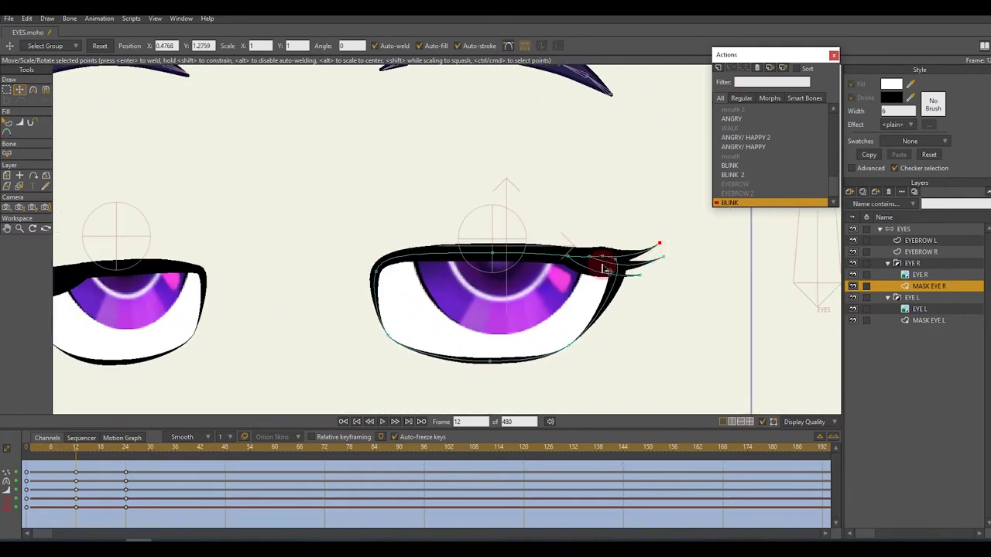
pyautogui.scroll(-2, 648, 266)
pyautogui.moveTo(96, 462); pyautogui.dragTo(73, 477)
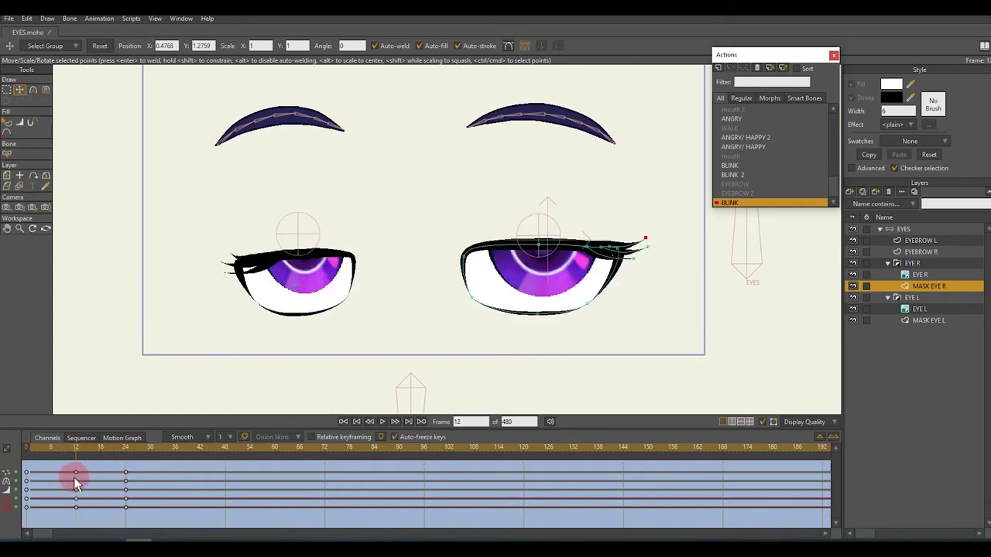
# Align the upper-lid and lash root points of MASK EYE R at frame 12, then scrub to frame 24 to check the closed eyes.
pyautogui.scroll(3, 586, 264)
pyautogui.scroll(2, 586, 264)
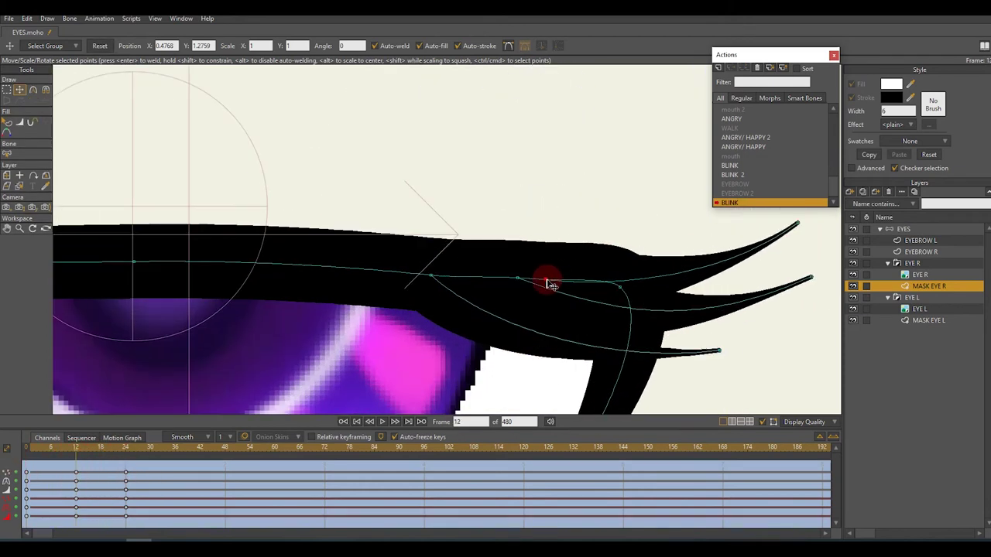
pyautogui.scroll(-3, 495, 283)
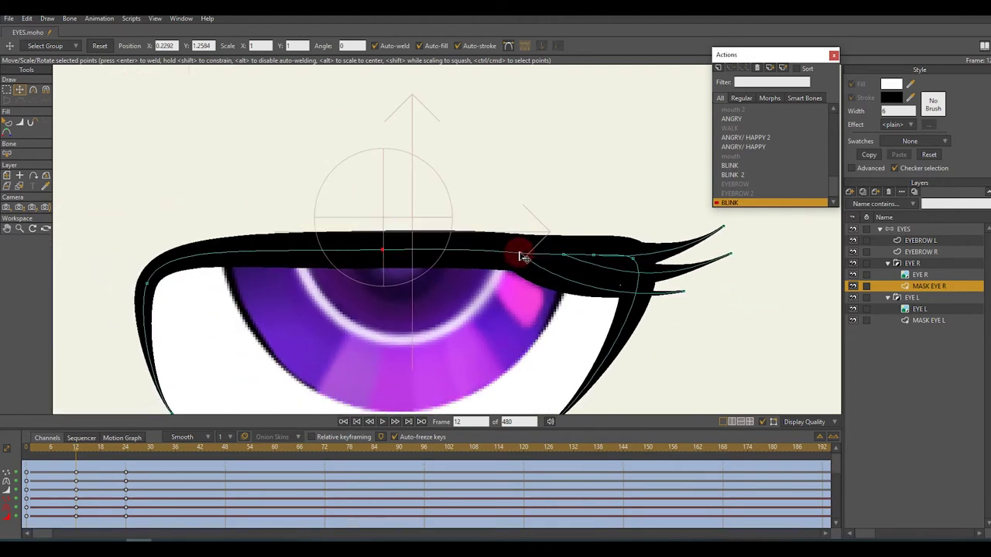
pyautogui.moveTo(382, 250); pyautogui.dragTo(388, 257)
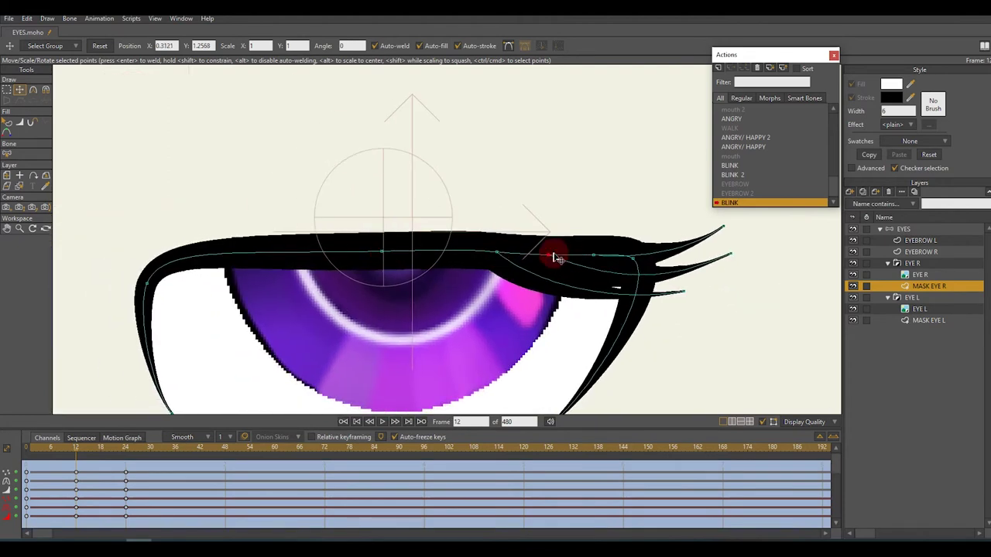
pyautogui.moveTo(42, 453); pyautogui.dragTo(126, 473)
pyautogui.click(370, 308)
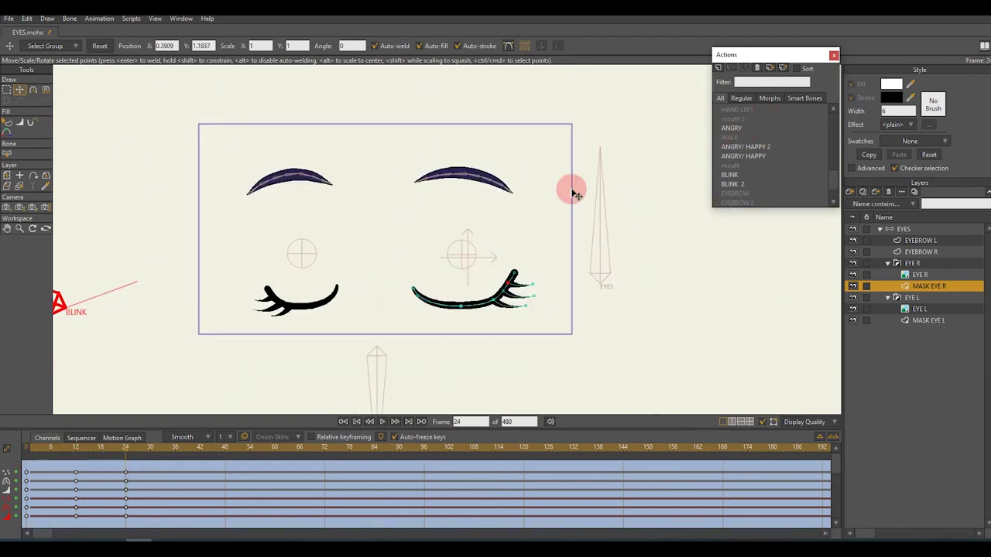
# Move the bones of both eyebrows down toward the closed eyes at frame 24 of the EYES layer's BLINK action.
pyautogui.click(860, 229)
pyautogui.scroll(1, 371, 241)
pyautogui.click(436, 209)
pyautogui.press('t')
pyautogui.click(348, 222)
pyautogui.moveTo(352, 273); pyautogui.dragTo(462, 265)
pyautogui.moveTo(648, 228); pyautogui.dragTo(642, 275)
pyautogui.scroll(-2, 565, 246)
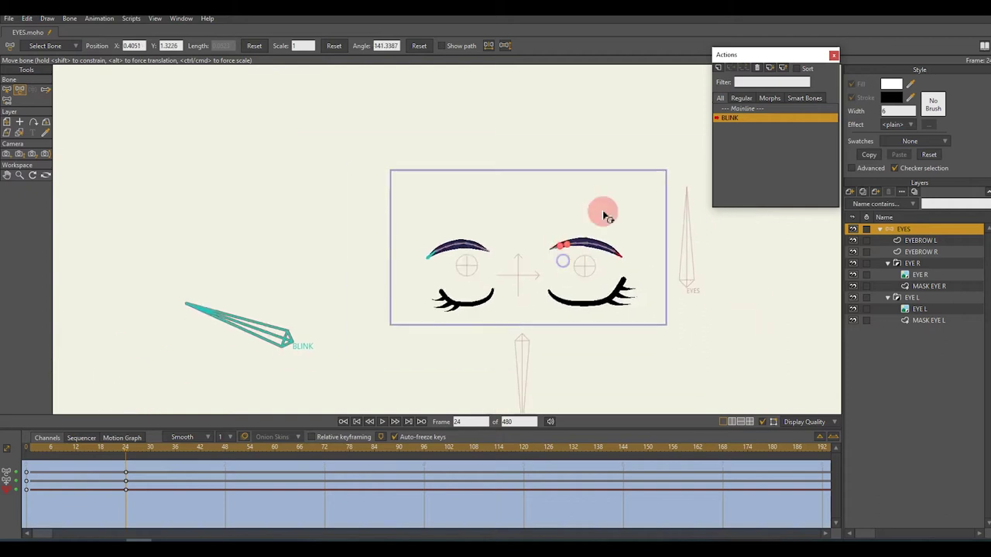
# Return to the Mainline and leave the BLINK bone without a parent using Reparent Bone.
pyautogui.doubleClick(750, 108)
pyautogui.click(286, 298)
pyautogui.press('p')
pyautogui.click(347, 239)
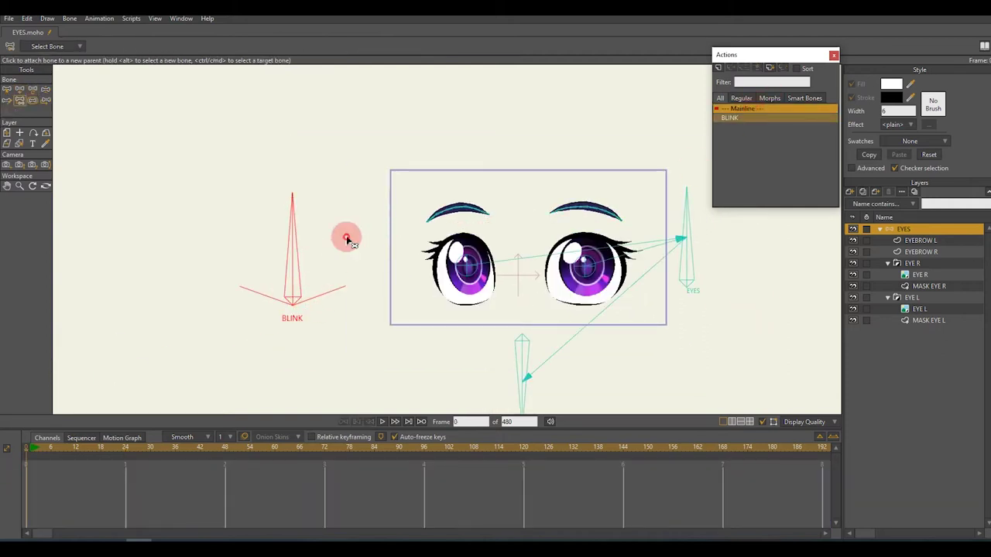
pyautogui.press('t')
pyautogui.moveTo(316, 226); pyautogui.dragTo(171, 332)
pyautogui.hotkey('ctrl', 'z')
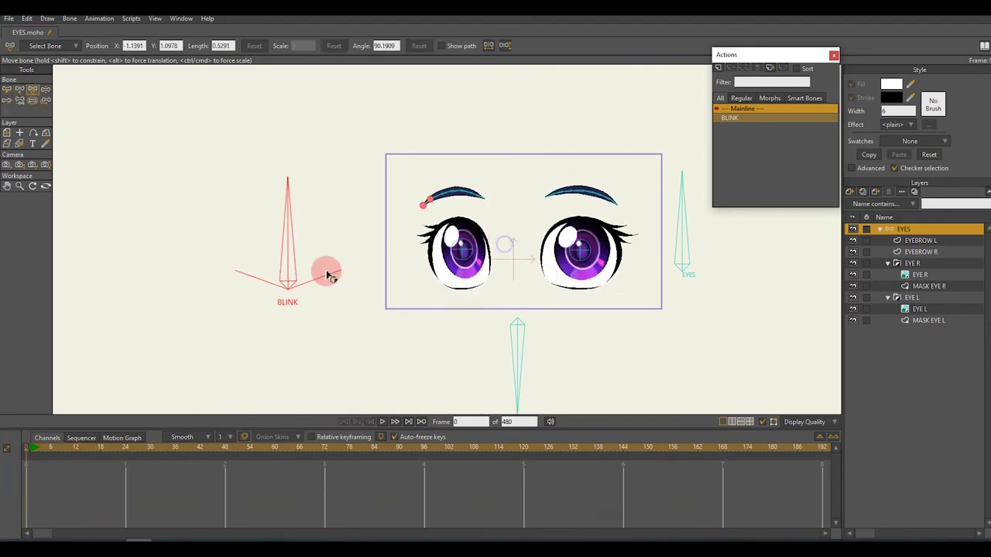
# Create the smart bone action BLINK 2 for the BLINK bone and go to frame 24.
pyautogui.scroll(2, 329, 237)
pyautogui.click(553, 192)
pyautogui.scroll(-1, 828, 193)
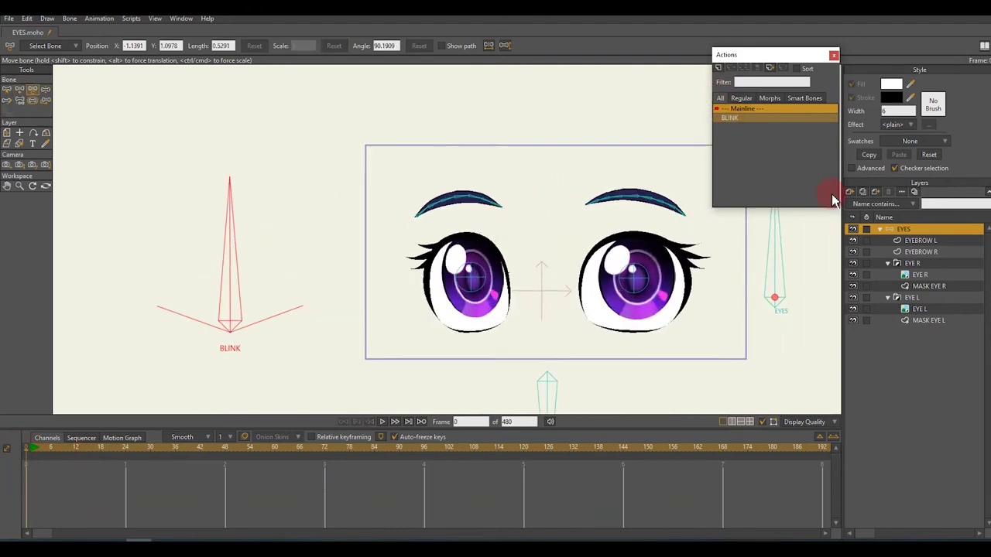
pyautogui.click(720, 71)
pyautogui.press('Return')
pyautogui.click(129, 447)
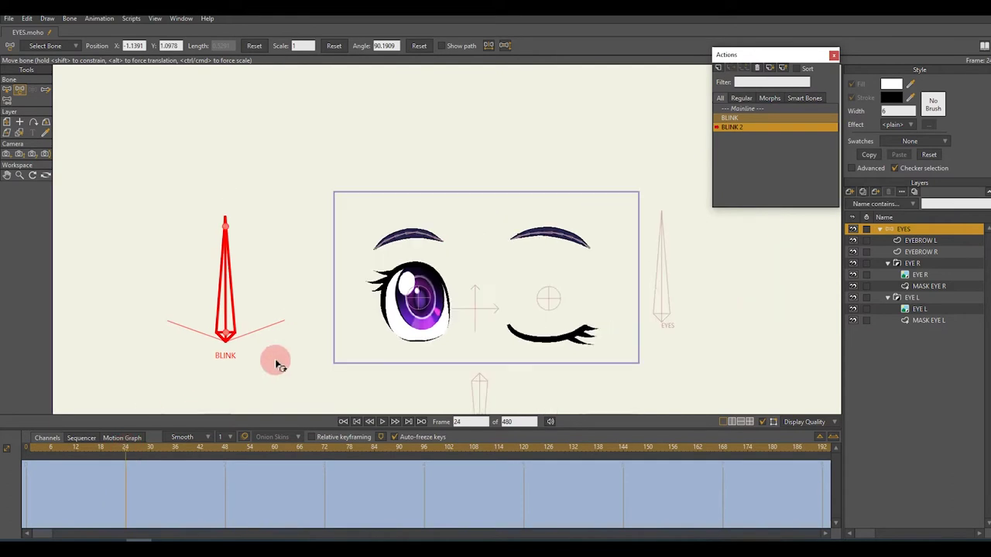
# Clear the leftover BLINK 2 keyframes from MASK EYE R and MASK EYE L, then reselect the EYES layer.
pyautogui.click(925, 287)
pyautogui.click(203, 501)
pyautogui.click(843, 320)
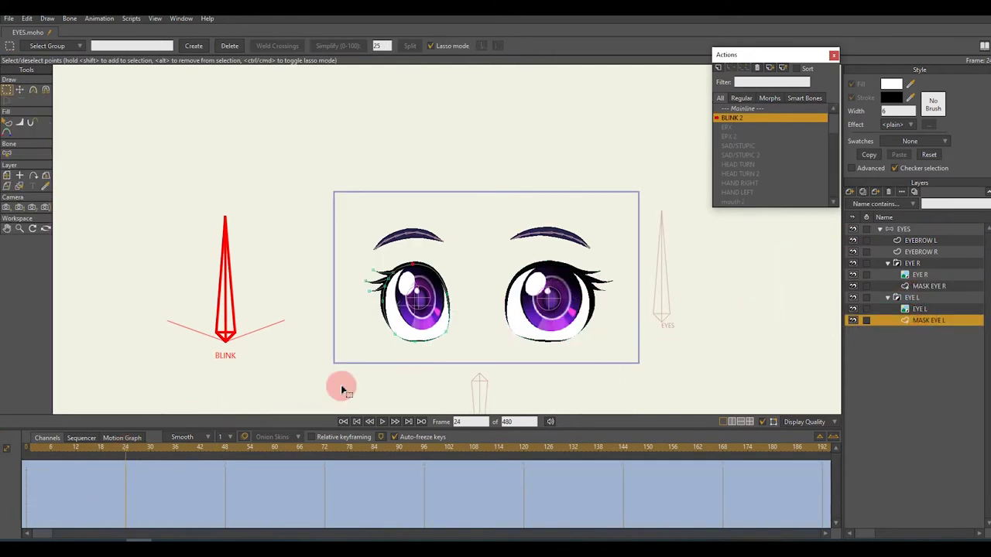
pyautogui.click(854, 229)
pyautogui.click(258, 313)
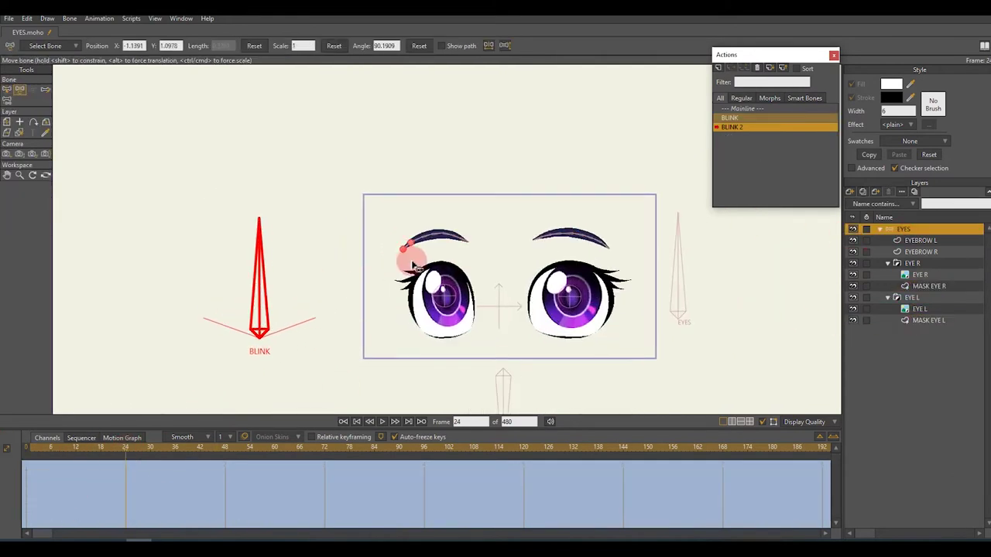
# Test the BLINK bone on the Mainline, then rotate it to 20.1909 degrees at frame 24 of BLINK 2.
pyautogui.click(747, 126)
pyautogui.click(684, 156)
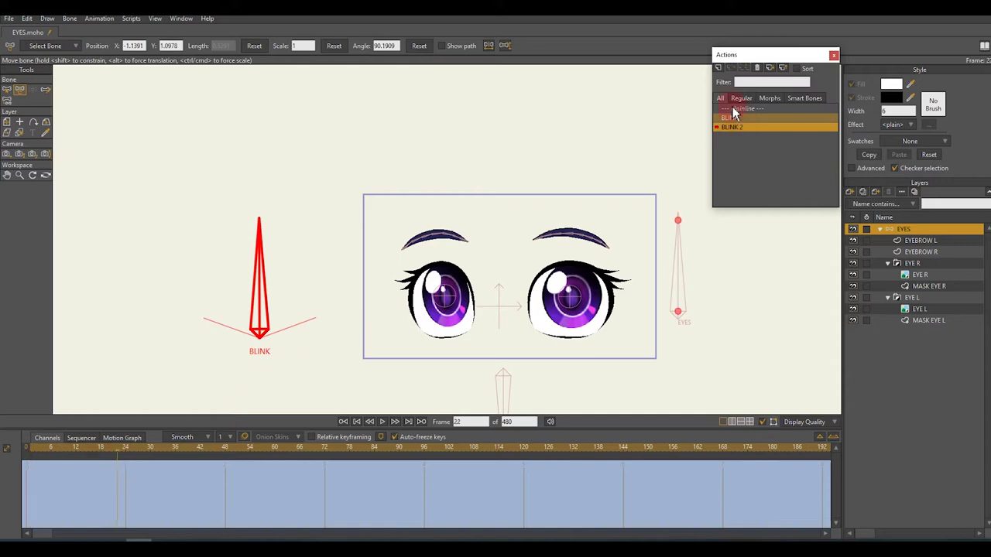
pyautogui.click(727, 136)
pyautogui.moveTo(268, 287); pyautogui.dragTo(221, 252)
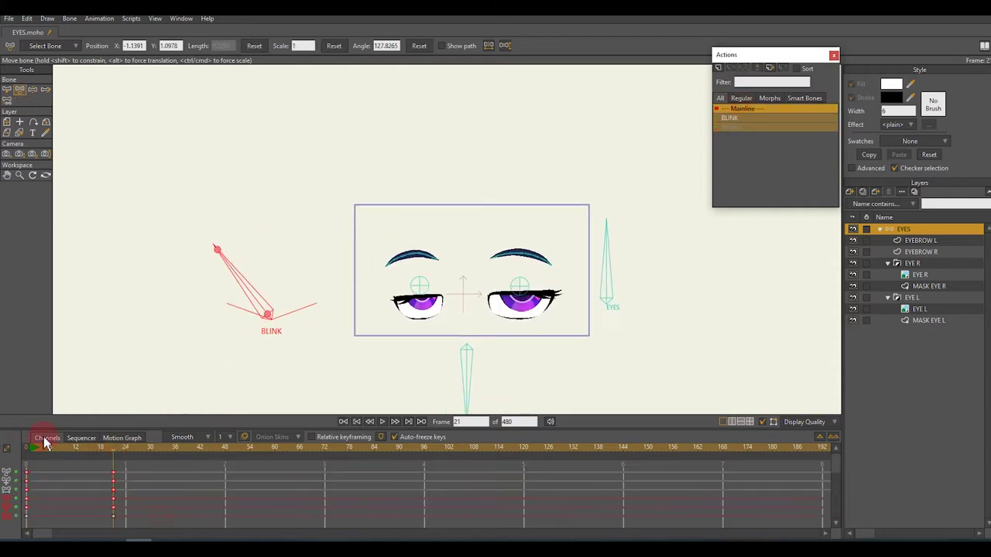
pyautogui.click(756, 126)
pyautogui.scroll(5, 435, 294)
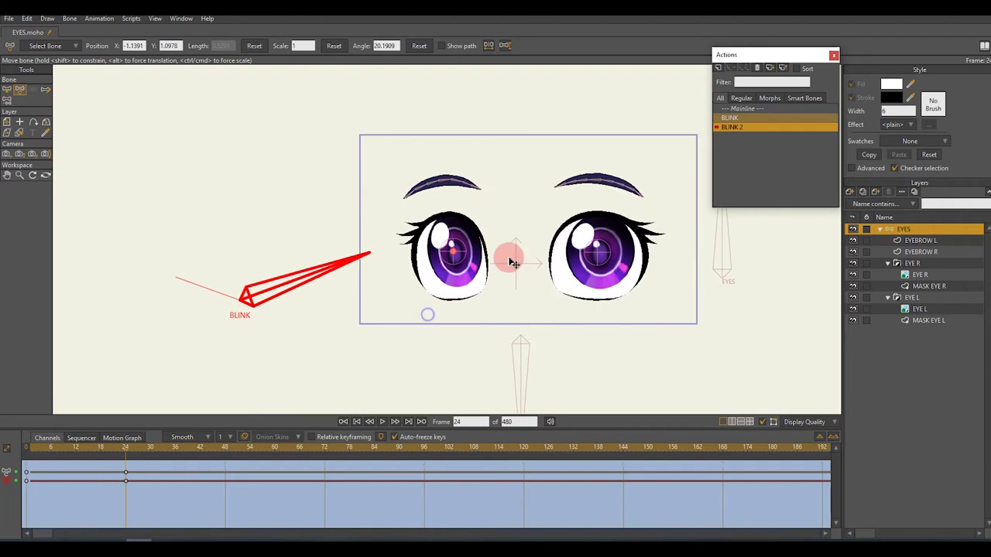
# Raise the middle and inner-corner points of MASK EYE L's lower lid toward the upper lid at frame 24.
pyautogui.keyDown('ctrl'); pyautogui.keyDown('alt'); pyautogui.click(400, 335); pyautogui.keyUp('alt'); pyautogui.keyUp('ctrl')
pyautogui.scroll(2, 408, 325)
pyautogui.moveTo(405, 309); pyautogui.dragTo(401, 177)
pyautogui.scroll(2, 441, 256)
pyautogui.moveTo(482, 325); pyautogui.dragTo(488, 248)
pyautogui.scroll(1, 341, 347)
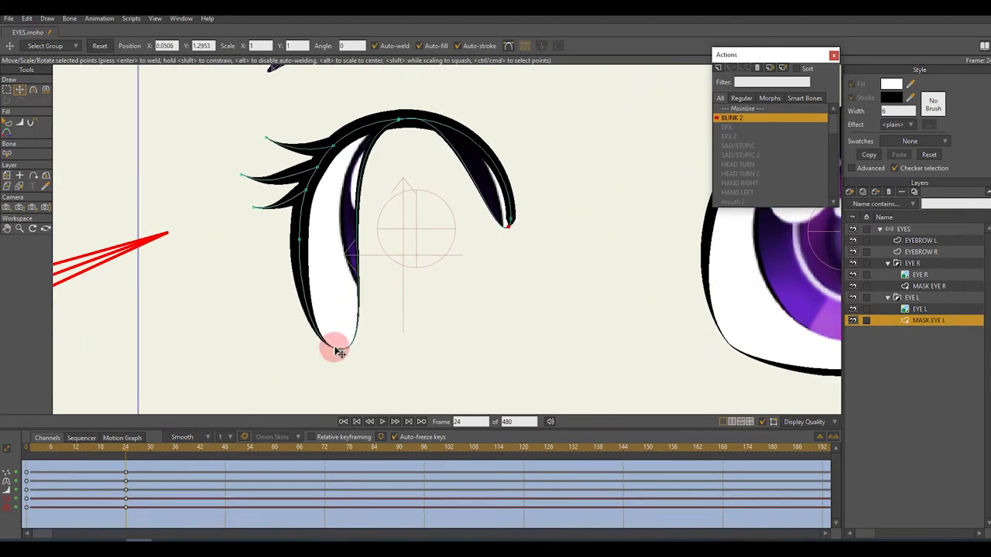
# Pull MASK EYE L's outer-corner points up beneath the lashes, bring them together and flatten their curvature.
pyautogui.moveTo(341, 347); pyautogui.dragTo(306, 242)
pyautogui.scroll(1, 304, 252)
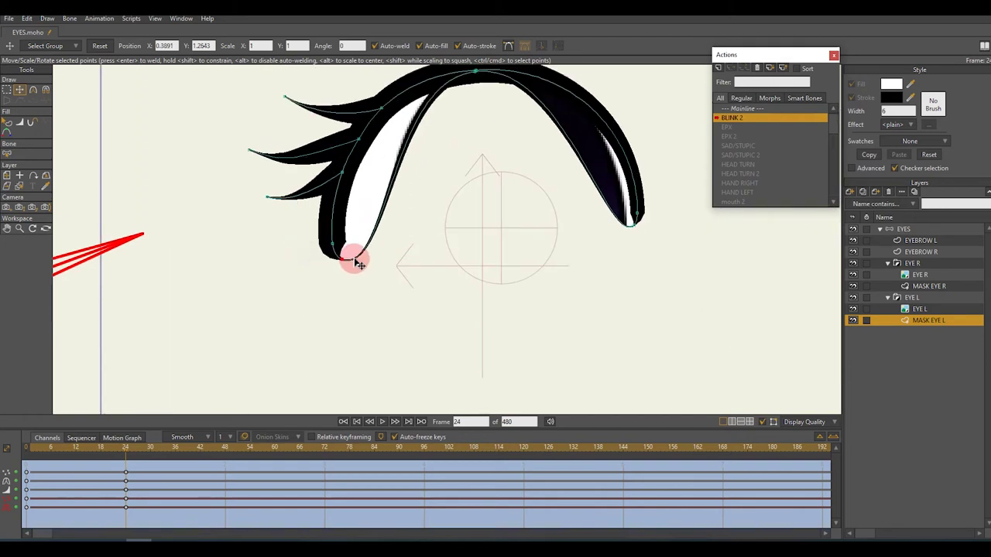
pyautogui.scroll(1, 371, 265)
pyautogui.moveTo(371, 266); pyautogui.dragTo(327, 250)
pyautogui.press('c')
pyautogui.scroll(2, 371, 269)
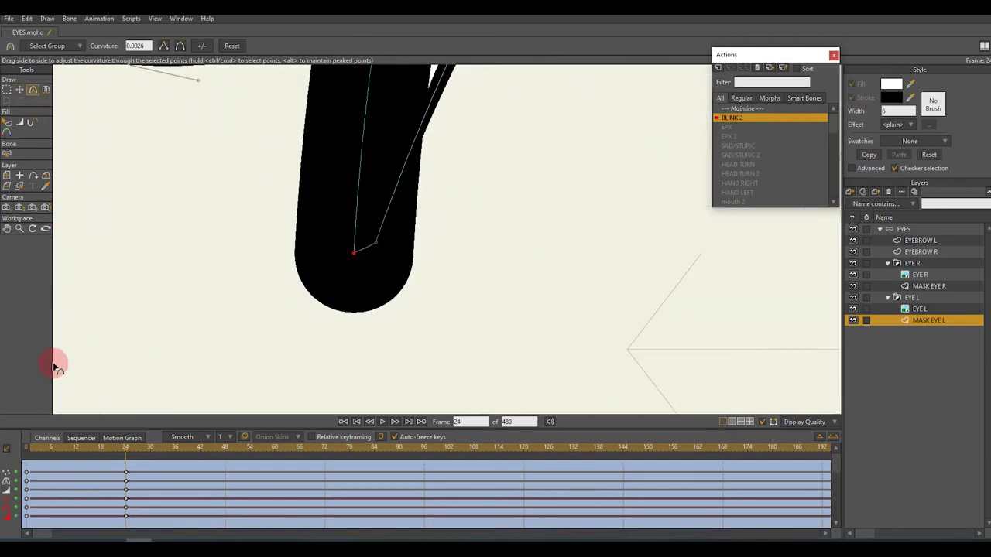
pyautogui.scroll(-4, 376, 255)
pyautogui.press('t')
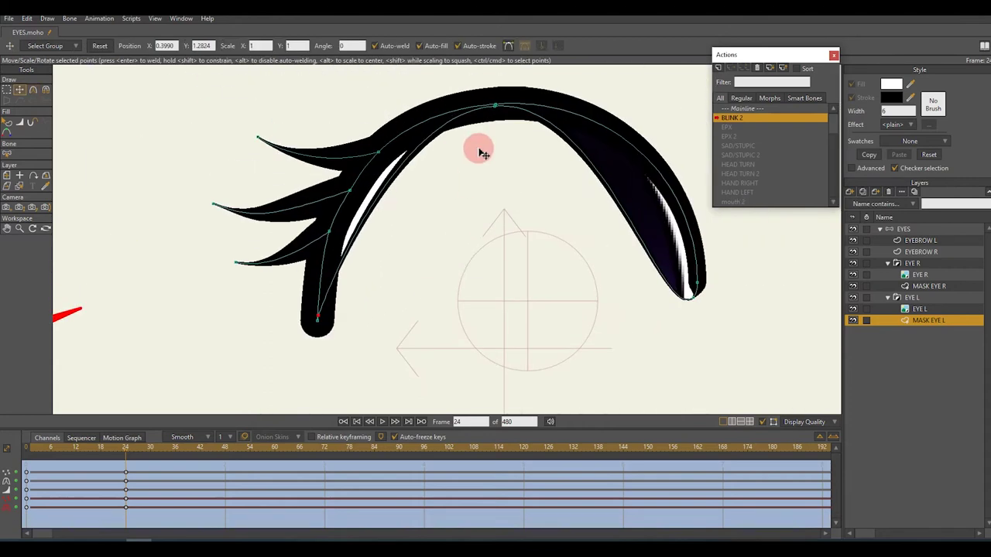
# Adjust the curve handles of MASK EYE L's top middle points so the outer half of the lower lid follows the upper lid.
pyautogui.press('c')
pyautogui.keyDown('ctrl'); pyautogui.click(449, 106); pyautogui.keyUp('ctrl')
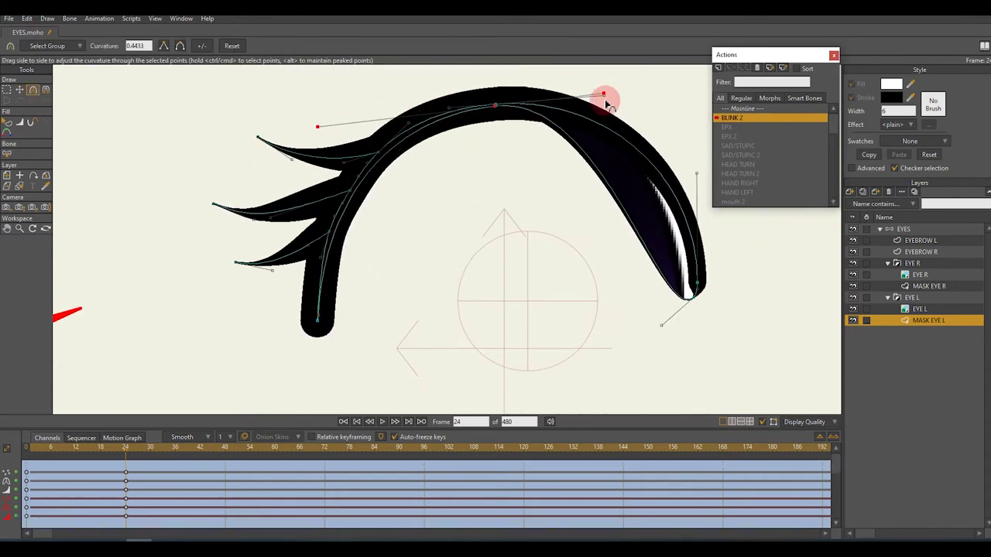
pyautogui.moveTo(607, 96); pyautogui.dragTo(723, 110)
pyautogui.scroll(2, 666, 290)
# Bring MASK EYE L's inner-corner points together at the lid's end and set their curvature to 0.
pyautogui.press('t')
pyautogui.click(657, 316)
pyautogui.moveTo(656, 316); pyautogui.dragTo(453, 384)
pyautogui.press('c')
pyautogui.scroll(1, 670, 290)
pyautogui.scroll(-3, 673, 265)
pyautogui.scroll(2, 670, 266)
pyautogui.scroll(-1, 670, 308)
pyautogui.scroll(-1, 674, 299)
pyautogui.scroll(1, 681, 303)
pyautogui.scroll(-1, 660, 263)
pyautogui.scroll(2, 660, 263)
pyautogui.scroll(-2, 513, 214)
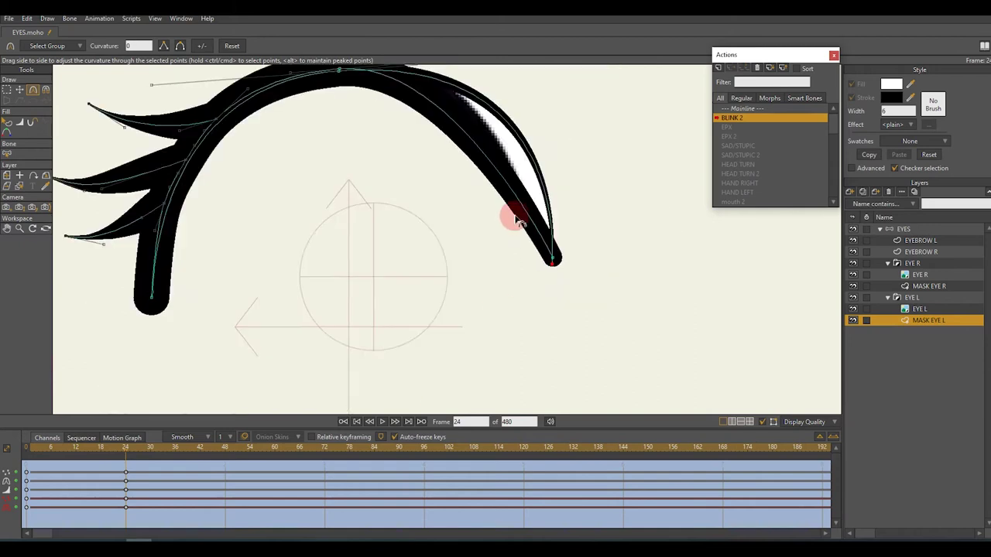
pyautogui.scroll(1, 650, 144)
pyautogui.scroll(-1, 564, 131)
# Extend the inner curve handle of MASK EYE L's raised lower lid along the upper lid and scrub to check the closing.
pyautogui.moveTo(564, 131); pyautogui.dragTo(642, 128)
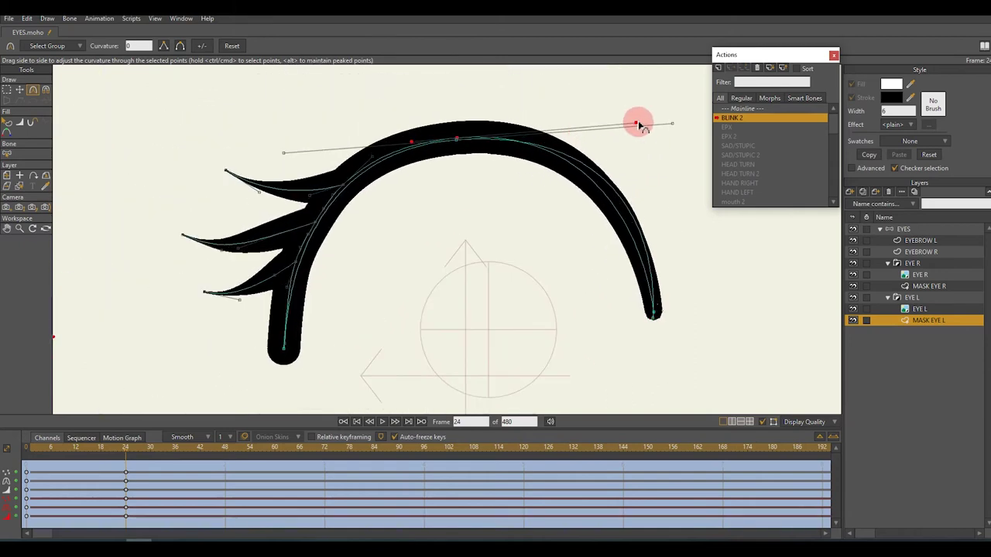
pyautogui.scroll(-2, 604, 193)
pyautogui.moveTo(59, 454); pyautogui.dragTo(126, 469)
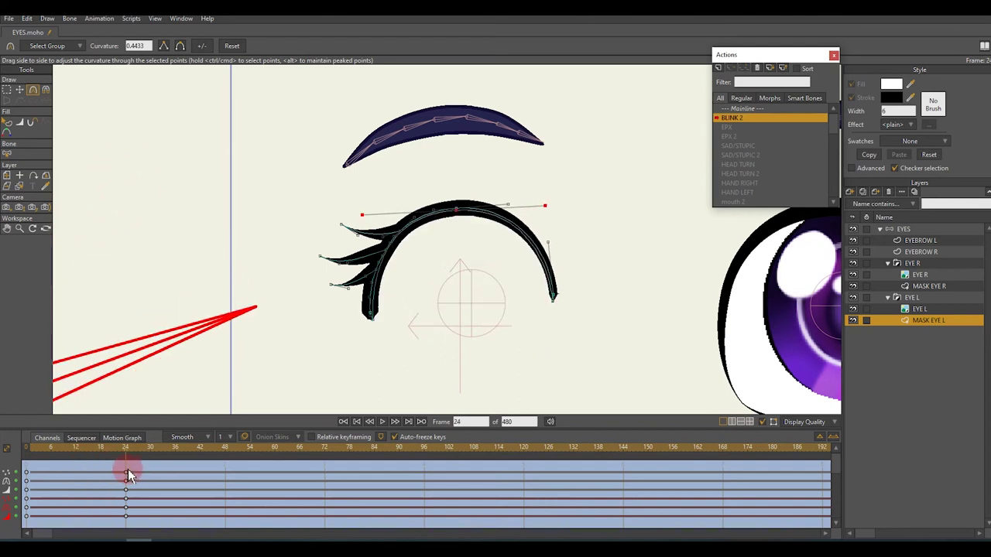
# Raise the lower-lid middle and both corner points of MASK EYE R toward the upper lid at frame 24.
pyautogui.scroll(-2, 540, 309)
pyautogui.scroll(3, 540, 309)
pyautogui.keyDown('ctrl'); pyautogui.keyDown('alt'); pyautogui.click(571, 321); pyautogui.keyUp('alt'); pyautogui.keyUp('ctrl')
pyautogui.press('t')
pyautogui.moveTo(577, 340); pyautogui.dragTo(609, 174)
pyautogui.scroll(3, 504, 343)
pyautogui.moveTo(504, 343); pyautogui.dragTo(468, 213)
pyautogui.scroll(-2, 541, 255)
pyautogui.moveTo(653, 315); pyautogui.dragTo(694, 229)
pyautogui.scroll(1, 652, 315)
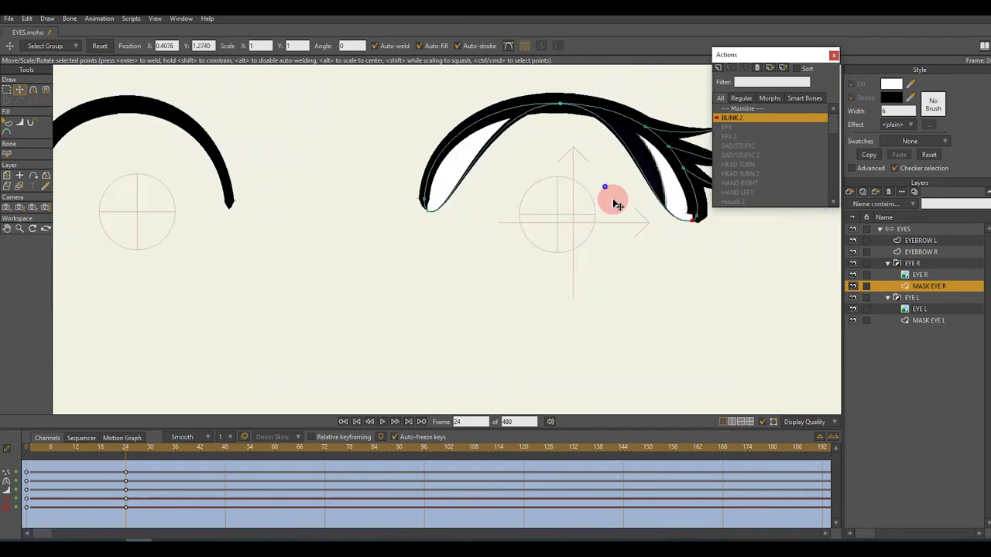
# Adjust the curve handles and corner curvature of MASK EYE R so its lower lid follows the upper-lid arc.
pyautogui.press('c')
pyautogui.scroll(1, 541, 233)
pyautogui.scroll(-2, 571, 297)
pyautogui.moveTo(436, 150); pyautogui.dragTo(681, 147)
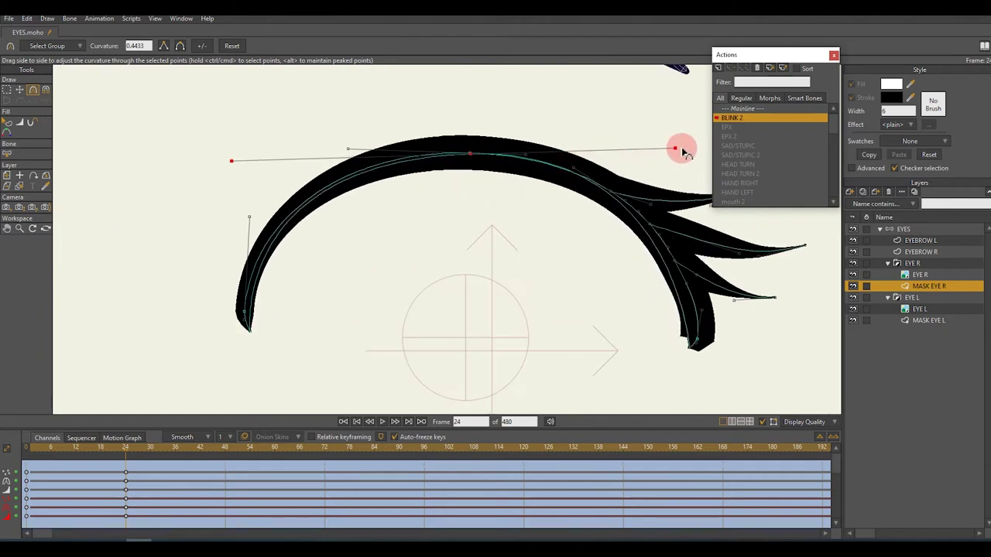
pyautogui.scroll(3, 706, 353)
pyautogui.scroll(-2, 447, 401)
pyautogui.moveTo(332, 303); pyautogui.dragTo(350, 298)
pyautogui.moveTo(471, 118); pyautogui.dragTo(347, 116)
pyautogui.scroll(-4, 444, 209)
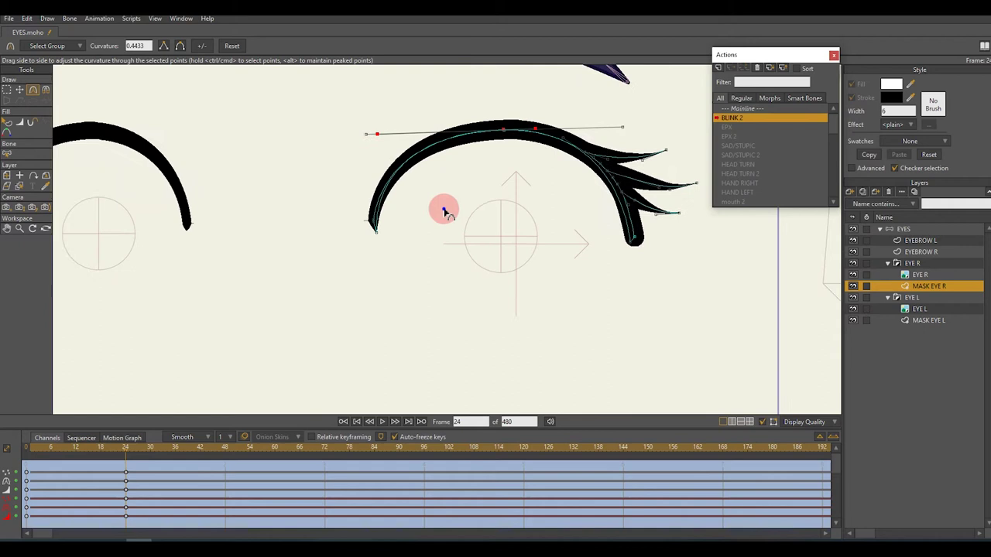
# Scrub the BLINK 2 action, then refine MASK EYE R's lower-lid corner points at frame 12.
pyautogui.click(78, 448)
pyautogui.click(26, 458)
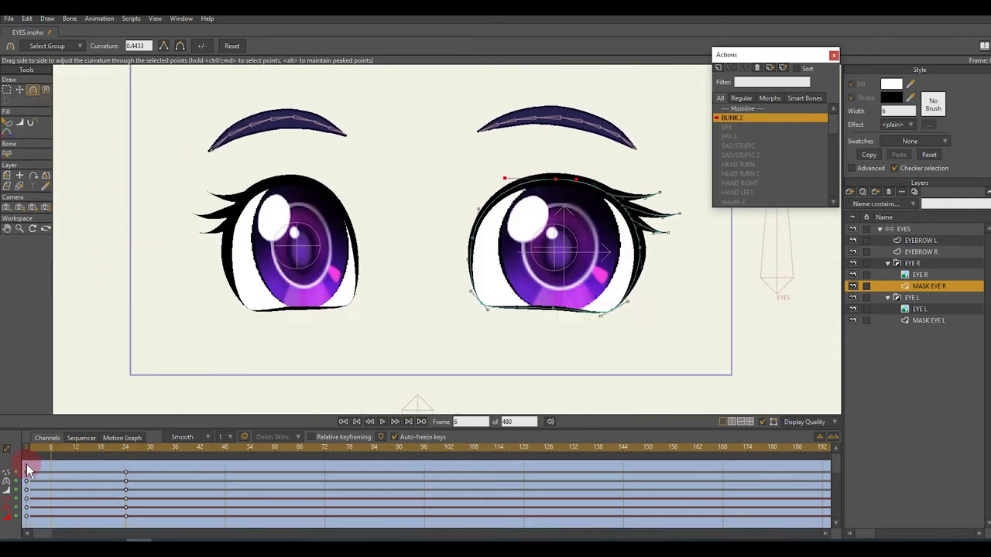
pyautogui.click(89, 478)
pyautogui.click(80, 476)
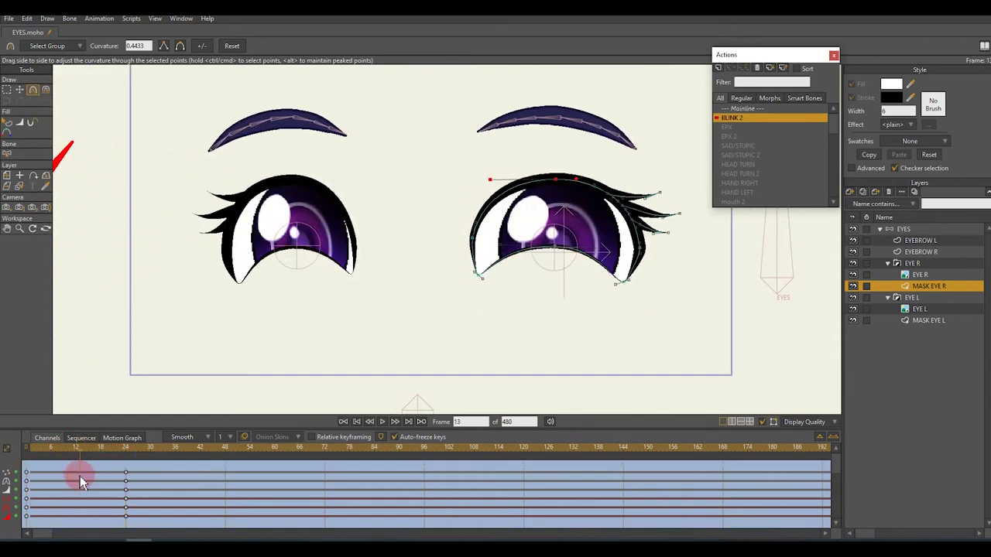
pyautogui.scroll(3, 686, 277)
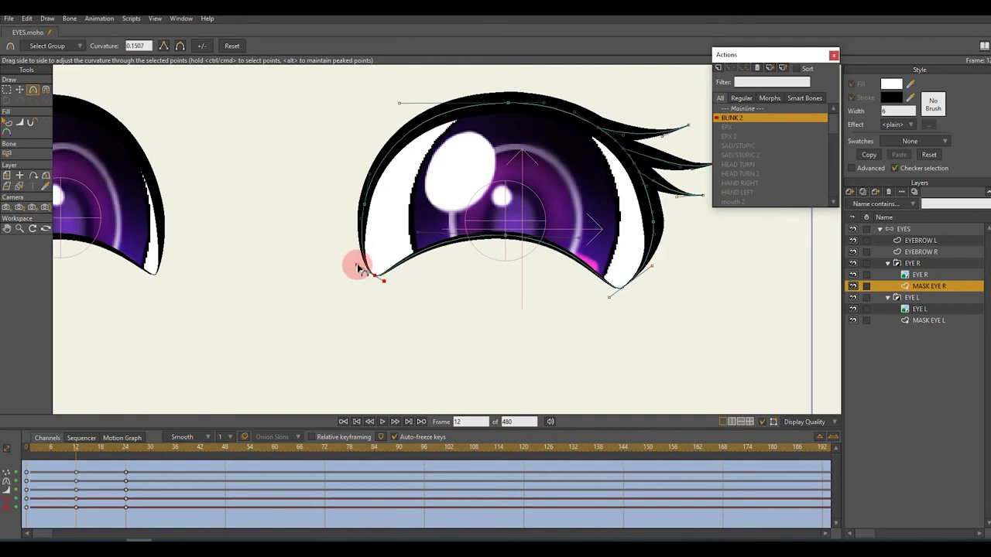
pyautogui.scroll(-3, 361, 294)
pyautogui.scroll(3, 221, 232)
# Refine MASK EYE L's lower-lid corner points at frame 12 and scrub to frame 24 to check both eyes.
pyautogui.click(929, 321)
pyautogui.scroll(2, 427, 287)
pyautogui.scroll(-2, 334, 293)
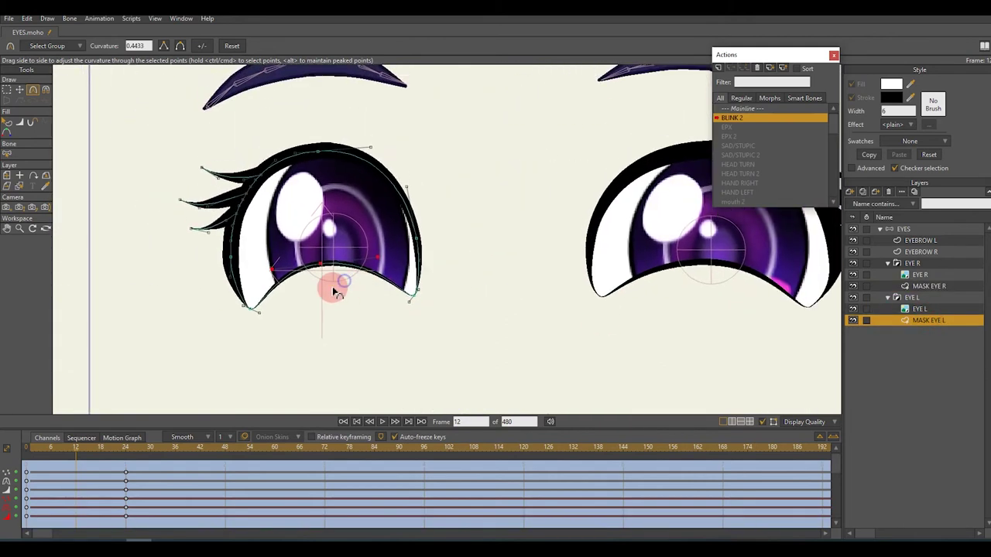
pyautogui.scroll(-3, 310, 298)
pyautogui.press('t')
pyautogui.scroll(3, 323, 304)
pyautogui.moveTo(264, 340); pyautogui.dragTo(367, 312)
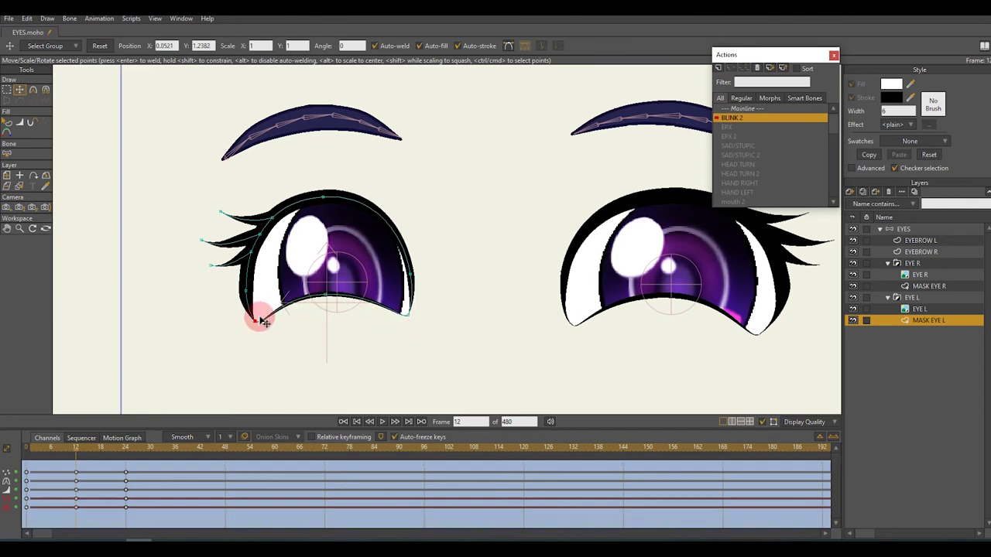
pyautogui.scroll(-4, 263, 321)
pyautogui.click(33, 453)
pyautogui.click(128, 466)
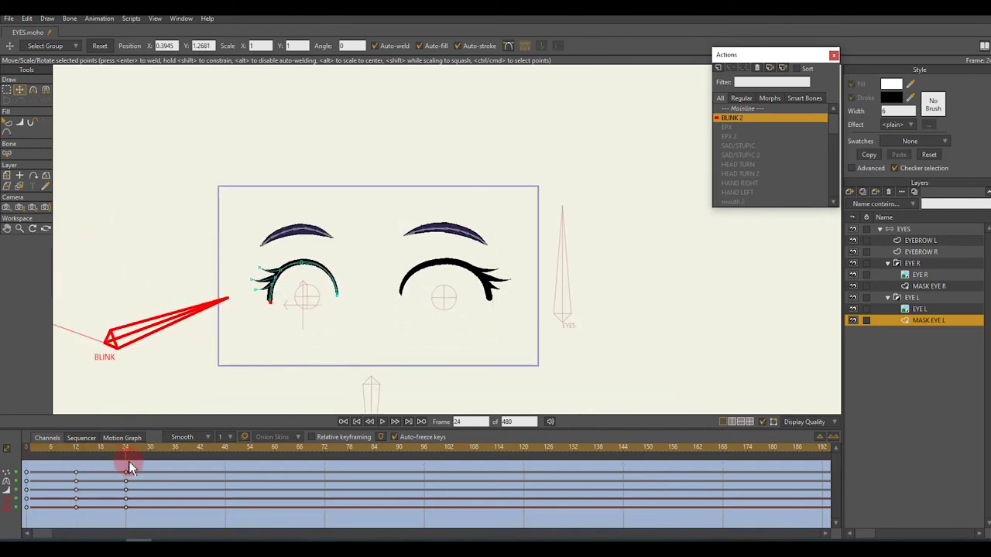
# Raise the bones of both eyebrows at frame 24 of the BLINK 2 action and scrub to check the motion.
pyautogui.scroll(3, 511, 255)
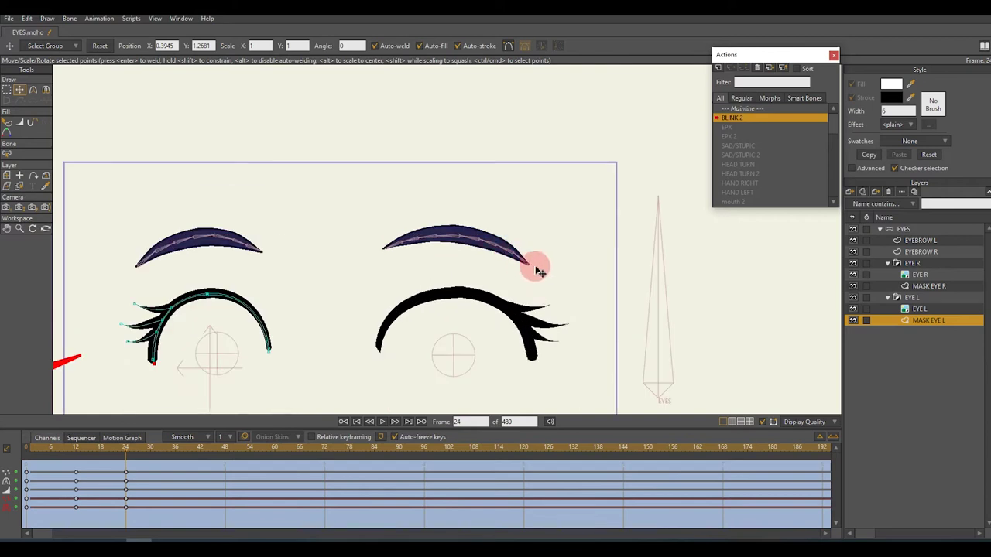
pyautogui.keyDown('ctrl'); pyautogui.keyDown('alt'); pyautogui.click(537, 265); pyautogui.keyUp('alt'); pyautogui.keyUp('ctrl')
pyautogui.click(158, 277)
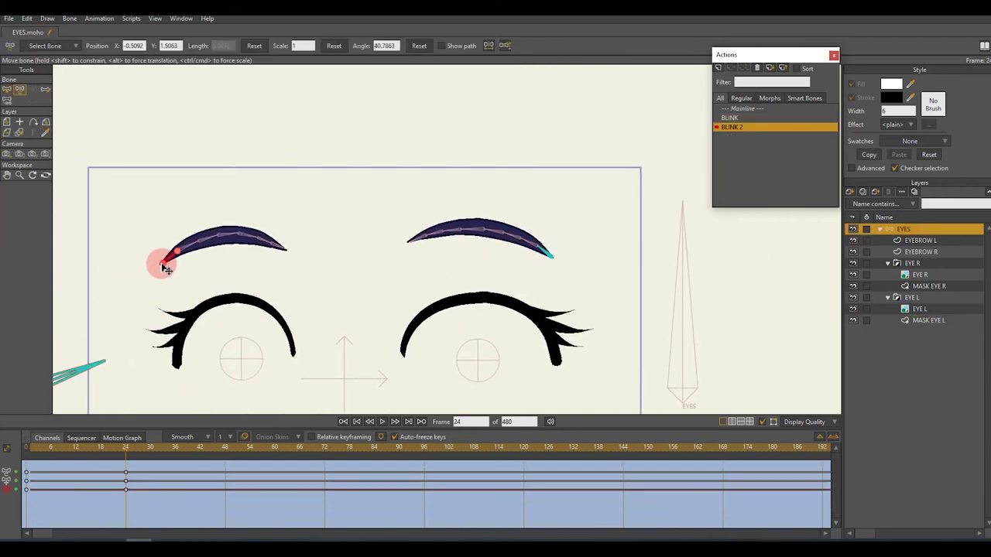
pyautogui.scroll(-3, 165, 267)
pyautogui.moveTo(31, 449); pyautogui.dragTo(132, 465)
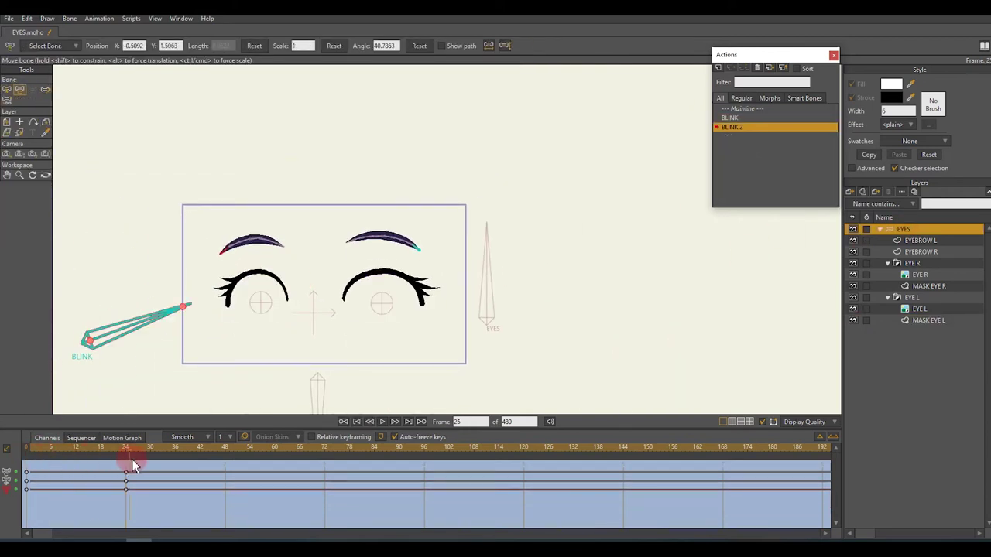
# Test the BLINK bone's rotation on the Mainline at frame 12, then return to frame 0.
pyautogui.click(741, 108)
pyautogui.click(76, 448)
pyautogui.moveTo(269, 283); pyautogui.dragTo(250, 277)
pyautogui.click(23, 471)
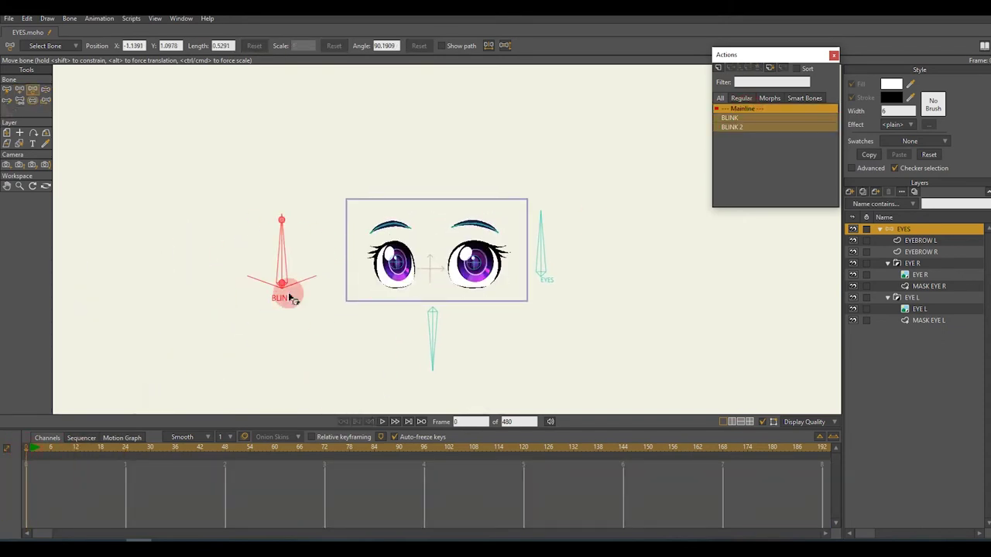
# Add a vertical bone above the eyes, name it EYEBROW, and enable its angle constraints and label.
pyautogui.scroll(-2, 420, 224)
pyautogui.press('a')
pyautogui.moveTo(421, 231); pyautogui.dragTo(418, 177)
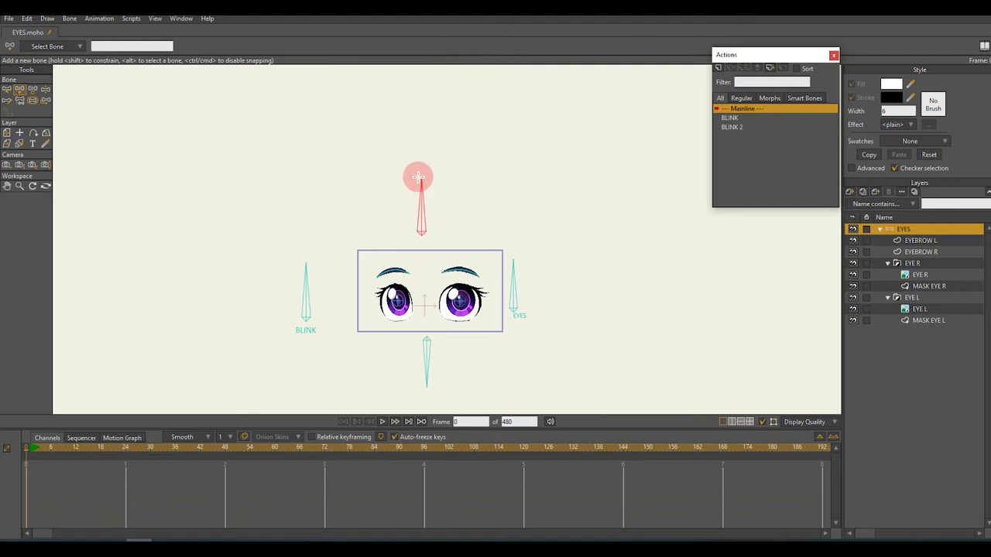
pyautogui.press('z')
pyautogui.click(178, 46)
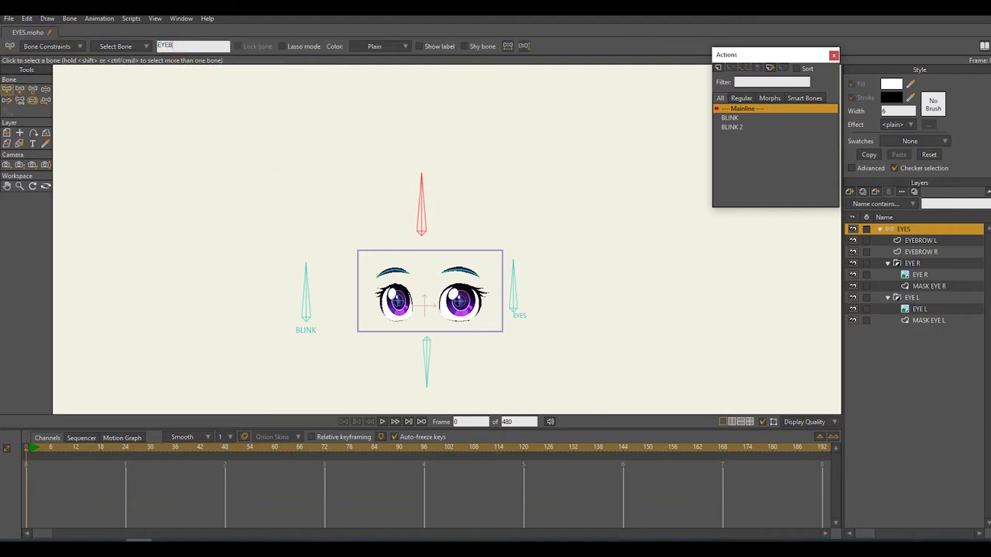
pyautogui.click(81, 45)
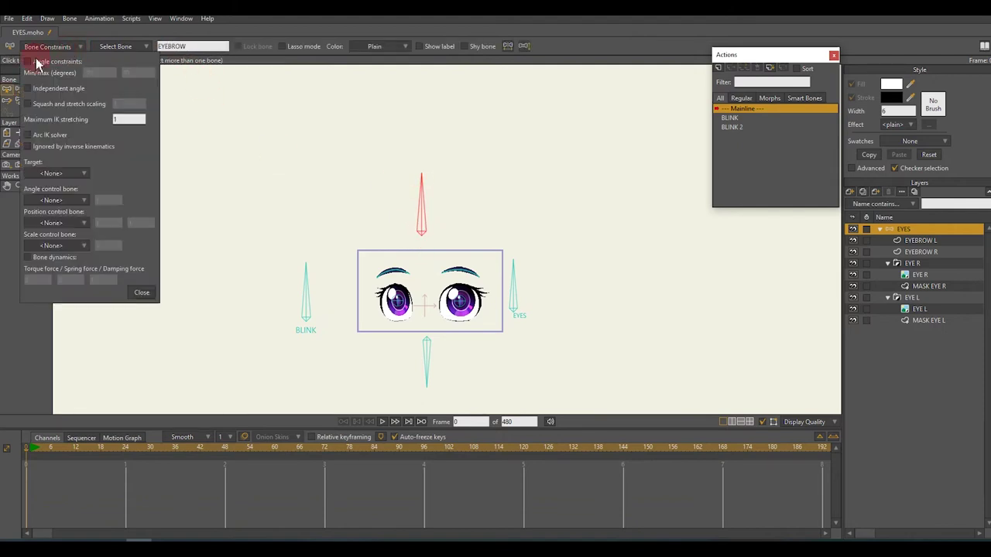
# Create the EYEBROW smart bone action and rotate the EYEBROW bone to its left limit at frame 24.
pyautogui.click(718, 67)
pyautogui.click(516, 312)
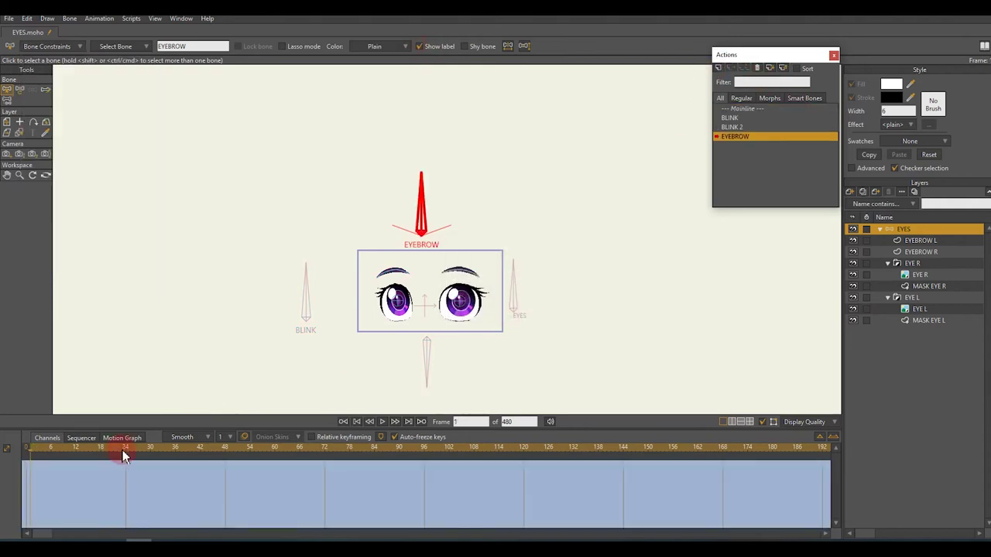
pyautogui.click(125, 449)
pyautogui.press('t')
pyautogui.moveTo(453, 198); pyautogui.dragTo(464, 232)
# Bend the bones of both eyebrows into a frown with upturned inner tips at frame 24 and scrub to check.
pyautogui.scroll(5, 433, 247)
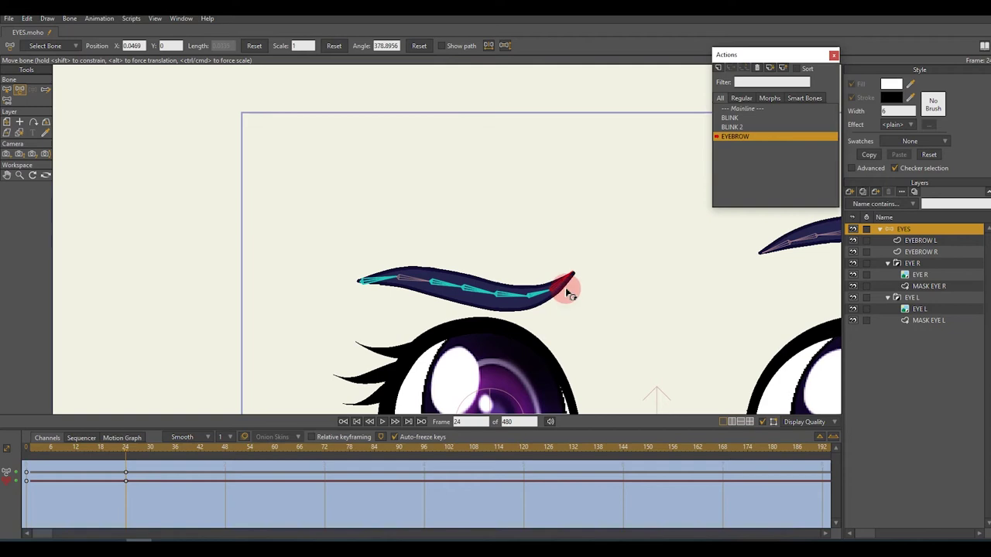
pyautogui.scroll(-4, 602, 247)
pyautogui.scroll(4, 696, 255)
pyautogui.moveTo(696, 255); pyautogui.dragTo(515, 270)
pyautogui.scroll(-3, 516, 270)
pyautogui.scroll(3, 604, 284)
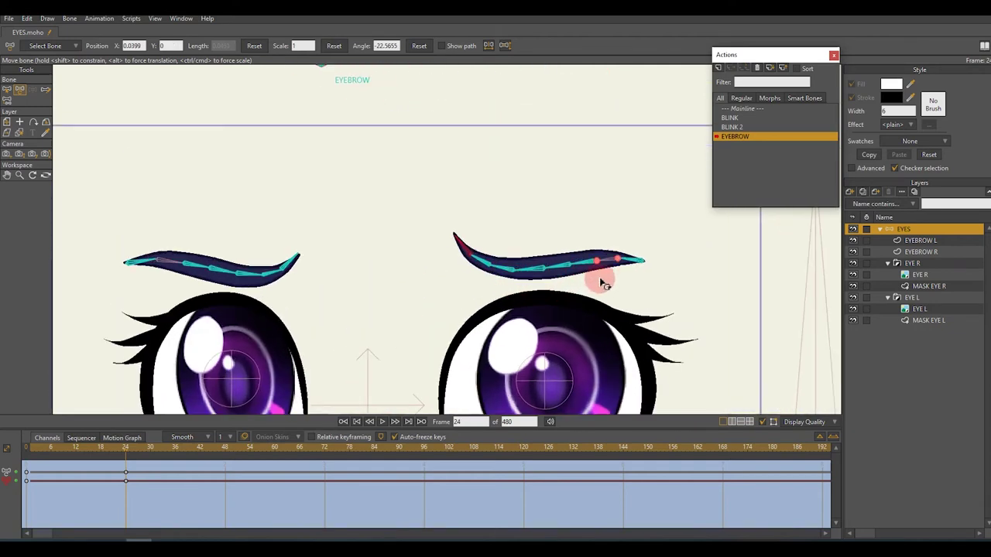
pyautogui.scroll(-3, 641, 263)
pyautogui.scroll(1, 551, 356)
pyautogui.moveTo(58, 474); pyautogui.dragTo(125, 475)
pyautogui.scroll(-1, 345, 256)
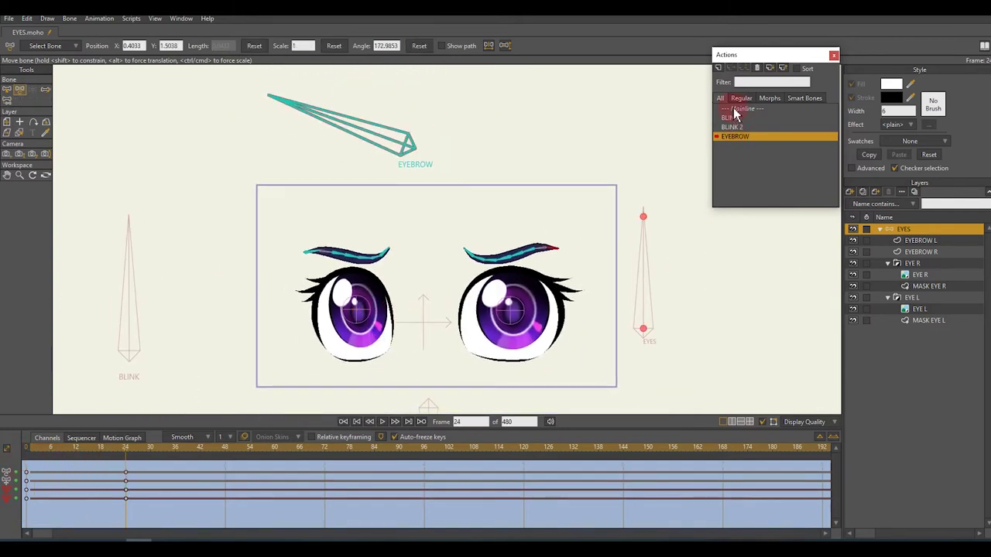
# Create the EYEBROW 2 smart bone action and rotate the EYEBROW bone to its right limit at frame 24.
pyautogui.click(742, 109)
pyautogui.click(717, 68)
pyautogui.press('Return')
pyautogui.click(128, 468)
# Bend the bones of both eyebrows into a worried shape with raised inner tips at frame 24 and scrub to check.
pyautogui.scroll(4, 354, 265)
pyautogui.moveTo(343, 283)
pyautogui.mouseDown()
pyautogui.moveTo(338, 299)
pyautogui.moveTo(353, 290)
pyautogui.mouseUp()
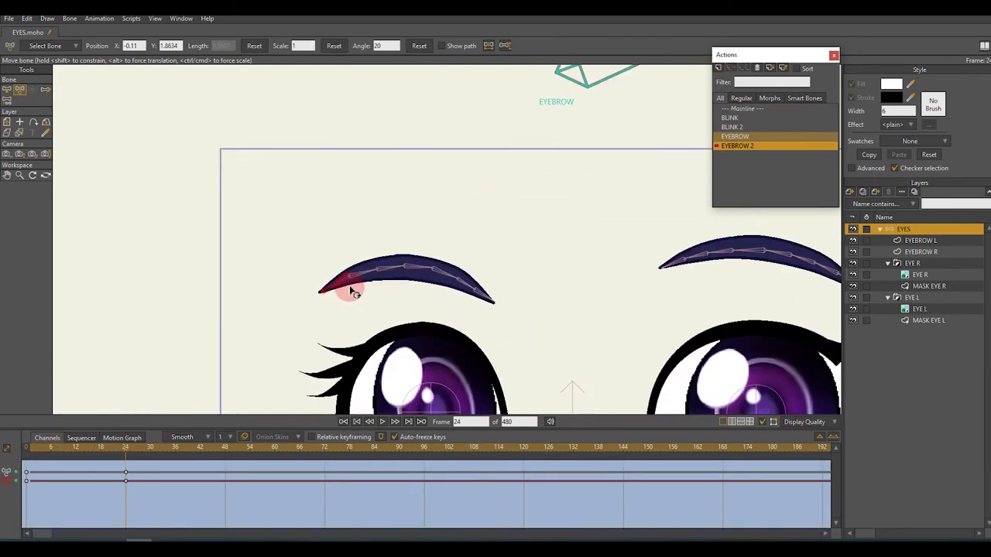
pyautogui.moveTo(463, 285); pyautogui.dragTo(452, 273)
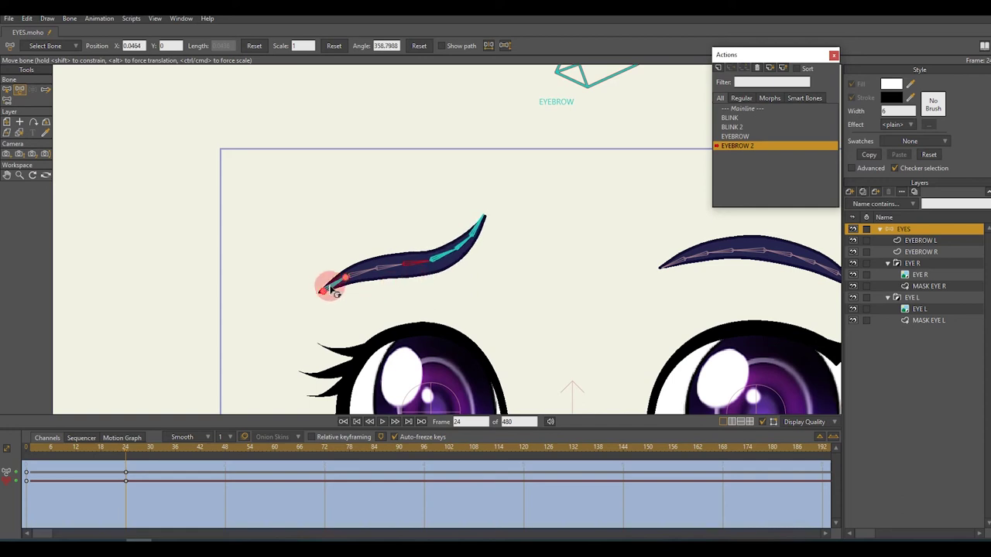
pyautogui.moveTo(331, 290); pyautogui.dragTo(380, 284)
pyautogui.scroll(-1, 659, 274)
pyautogui.click(589, 269)
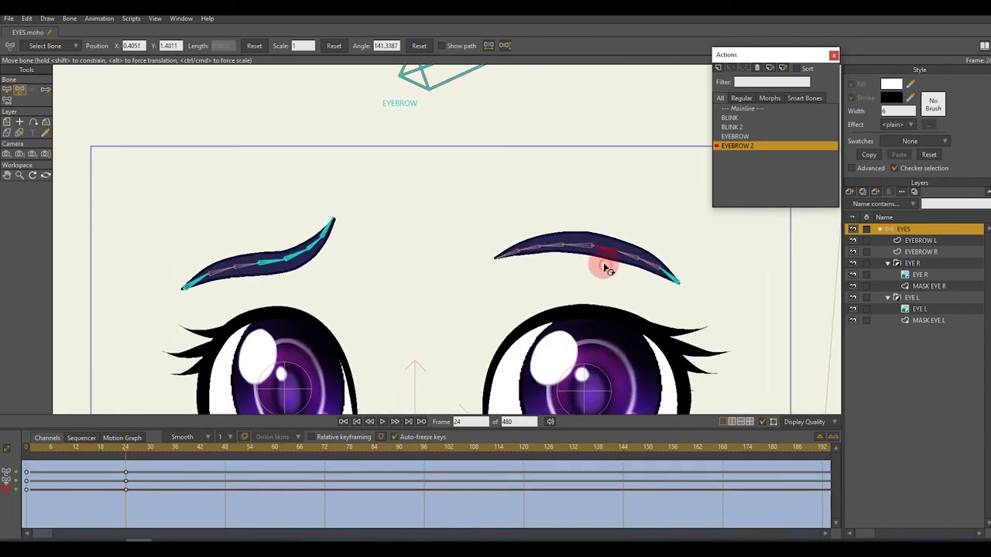
pyautogui.moveTo(526, 192); pyautogui.dragTo(606, 268)
pyautogui.scroll(1, 625, 270)
pyautogui.scroll(-1, 581, 268)
pyautogui.scroll(-1, 608, 268)
pyautogui.scroll(-1, 606, 268)
pyautogui.click(40, 452)
pyautogui.moveTo(40, 453); pyautogui.dragTo(128, 469)
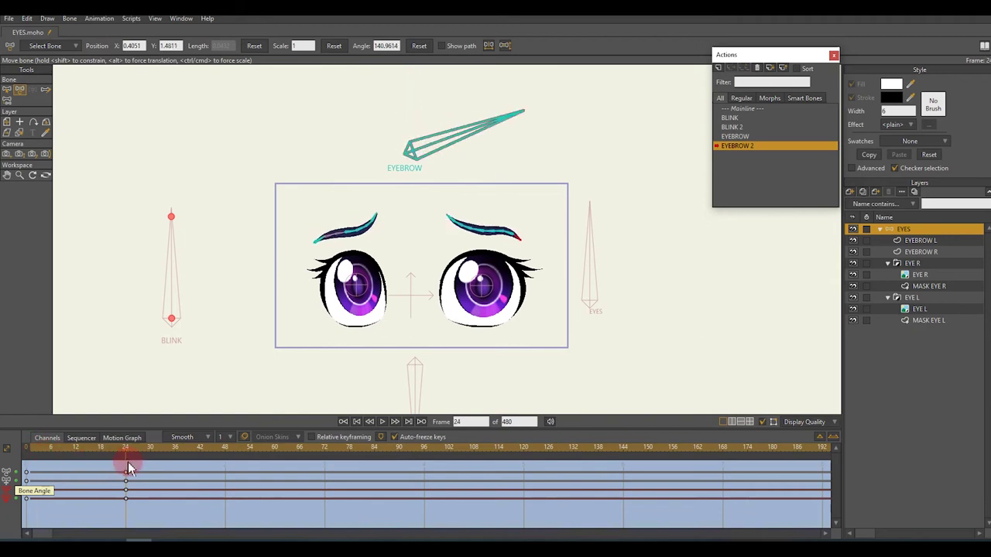
# Reopen the EYEBROW action and refine the bends of both frowning eyebrows at frame 24.
pyautogui.click(735, 136)
pyautogui.click(207, 397)
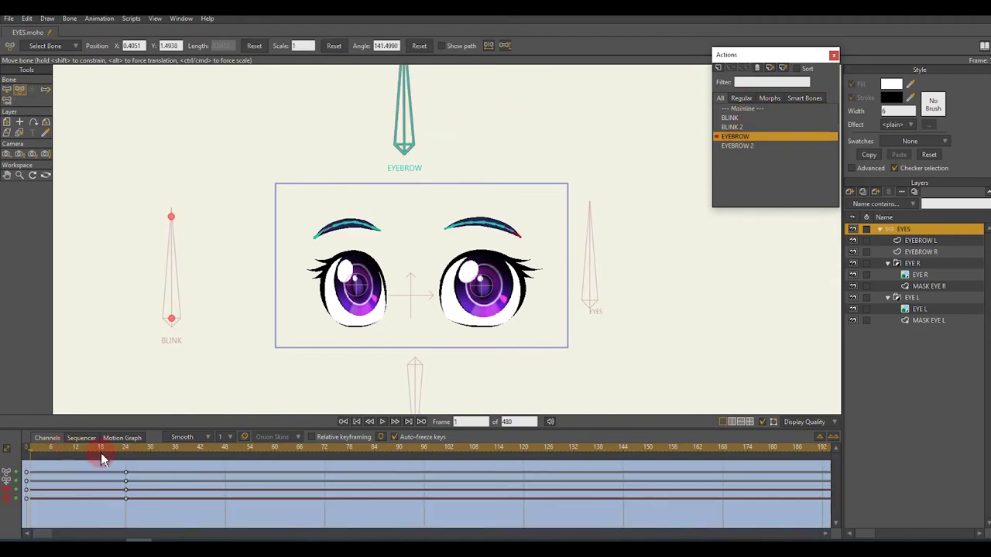
pyautogui.click(125, 458)
pyautogui.scroll(3, 309, 246)
pyautogui.moveTo(357, 217); pyautogui.dragTo(391, 224)
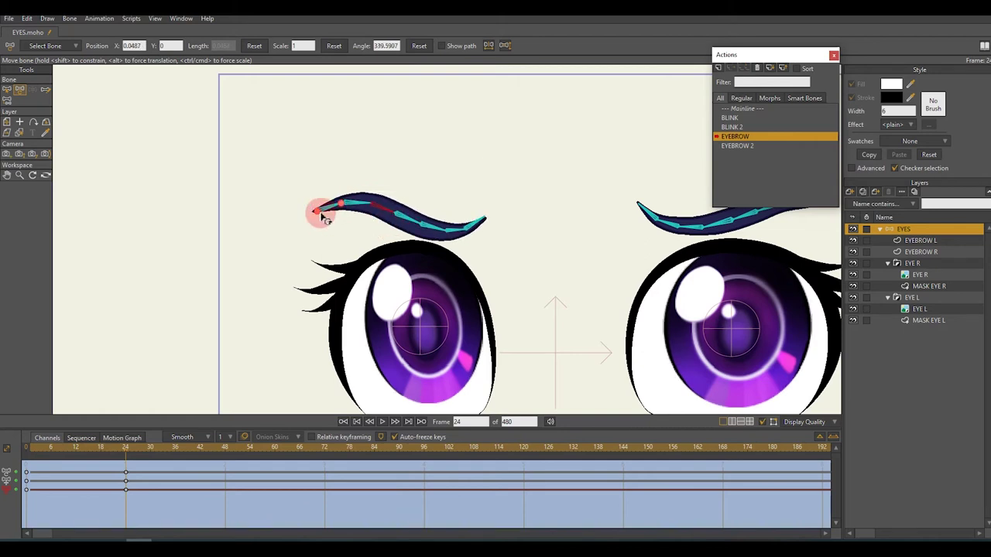
pyautogui.scroll(-2, 324, 216)
pyautogui.moveTo(716, 225); pyautogui.dragTo(647, 243)
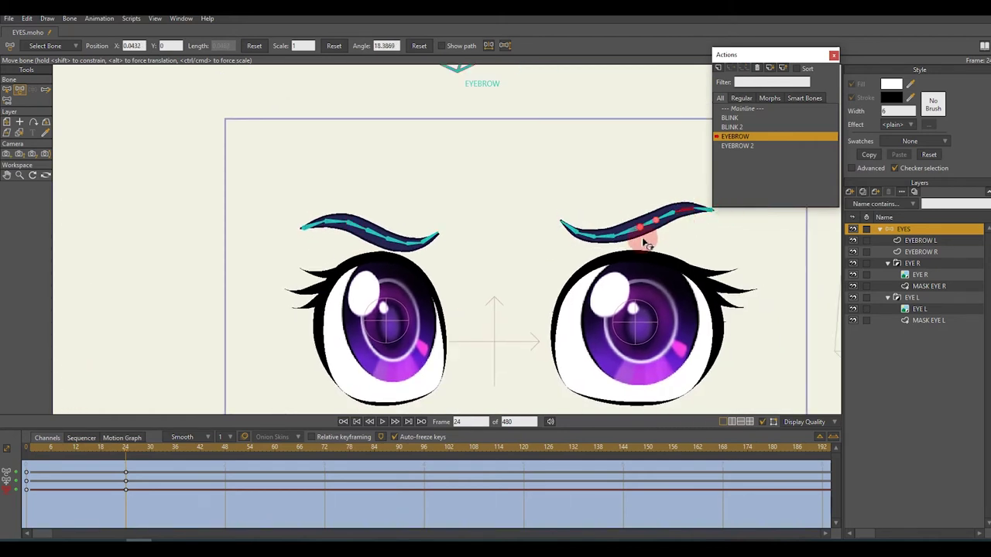
pyautogui.scroll(-2, 643, 230)
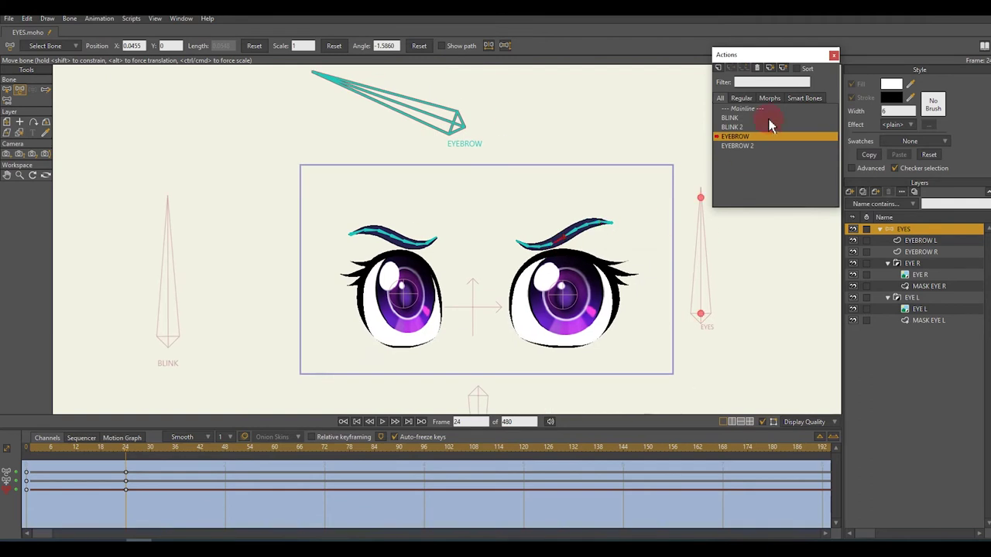
# Test the EYEBROW bone's rotation on the Mainline at frame 13, then return to frame 0.
pyautogui.click(741, 108)
pyautogui.click(73, 446)
pyautogui.scroll(1, 409, 206)
pyautogui.click(464, 128)
pyautogui.moveTo(465, 127); pyautogui.dragTo(612, 116)
pyautogui.click(113, 521)
pyautogui.scroll(-2, 343, 274)
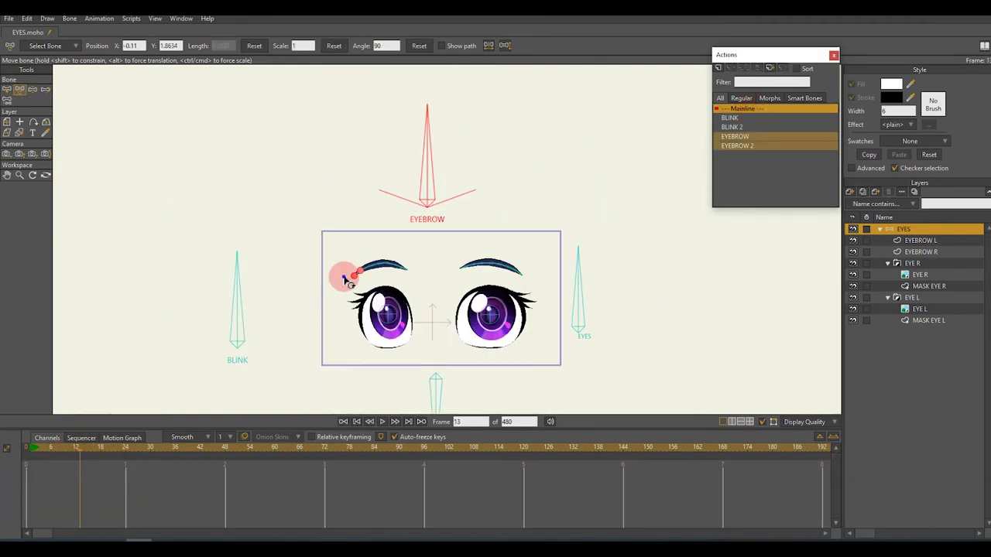
pyautogui.hotkey('ctrl', 'shift', 'Left')
# Add a vertical bone beside the EYEBROW bone, name it SURPRISE/ SAD, and enable its label and angle constraints.
pyautogui.press('a')
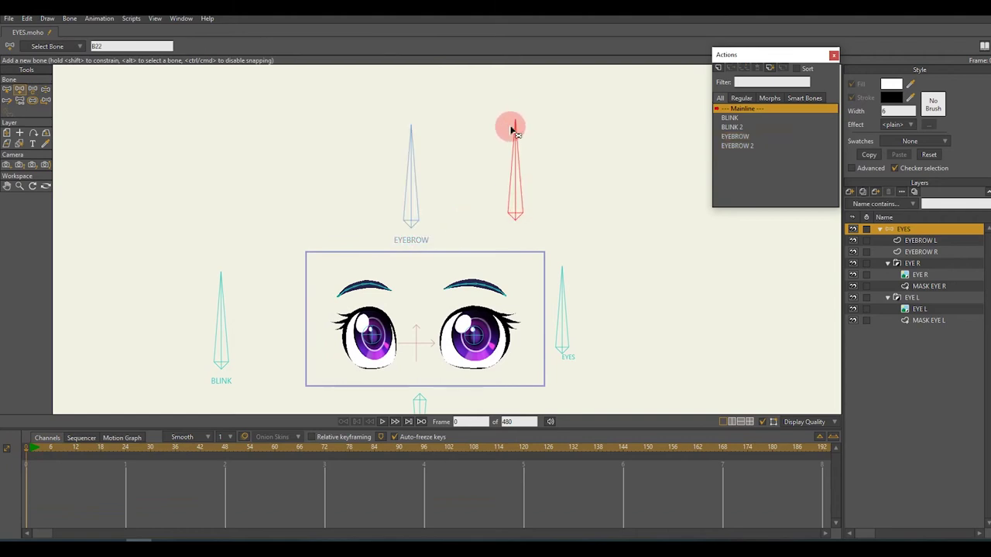
pyautogui.press('z')
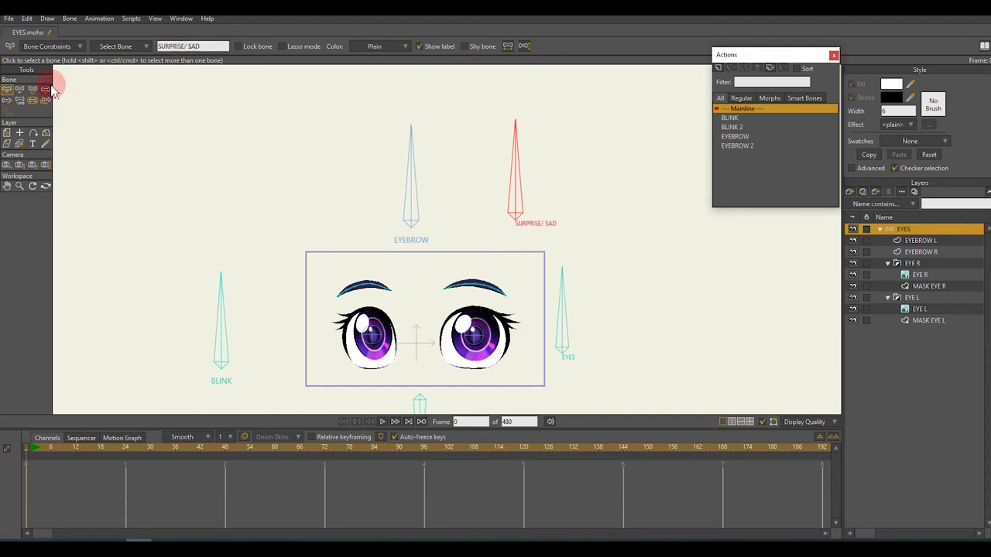
pyautogui.click(46, 48)
pyautogui.click(27, 62)
pyautogui.click(137, 291)
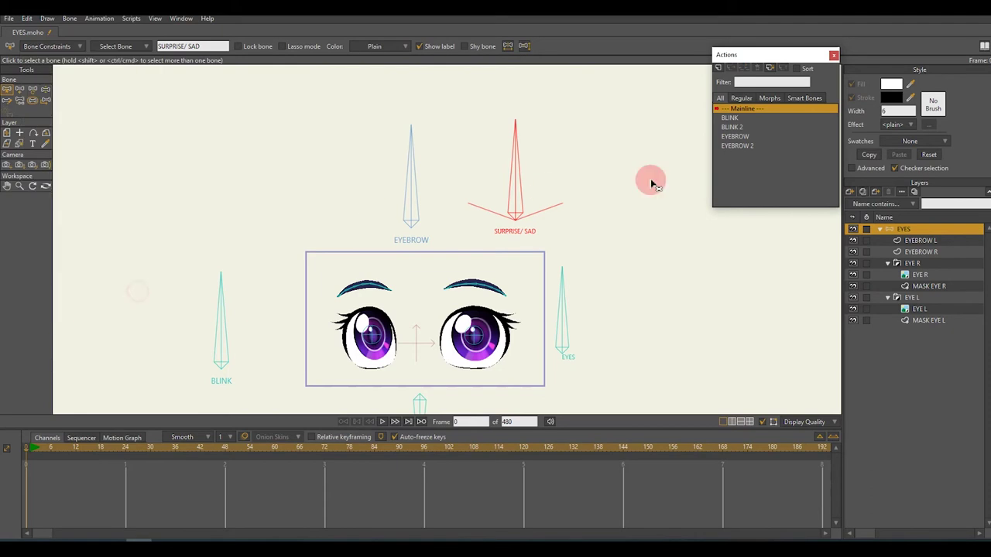
# Create the SURPRISE/ SAD smart bone action and rotate the SURPRISE/ SAD bone to its limit at frame 24.
pyautogui.click(718, 70)
pyautogui.press('Return')
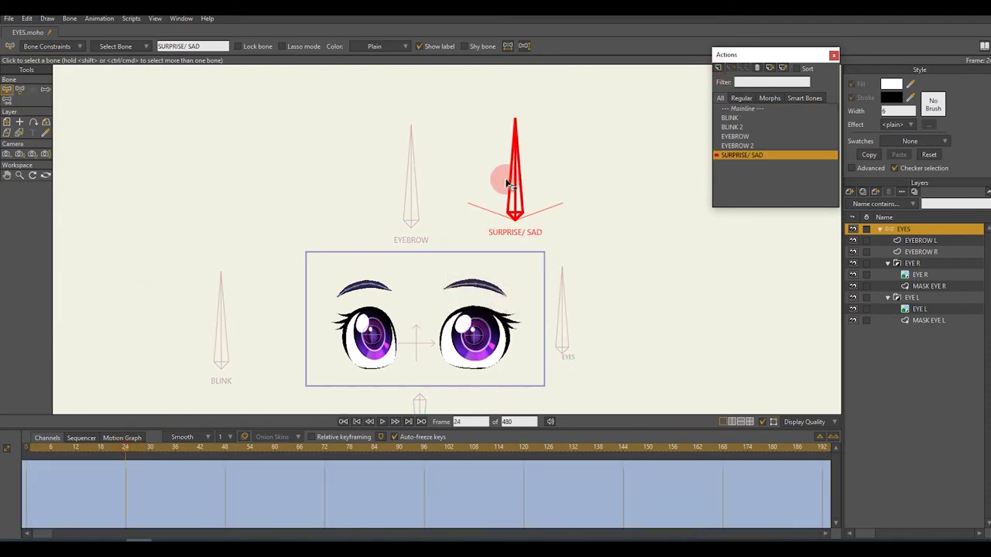
pyautogui.press('t')
pyautogui.moveTo(507, 184); pyautogui.dragTo(287, 354)
# Raise and bend the bones of both eyebrows into high surprised arches at frame 24 and scrub to check.
pyautogui.scroll(6, 305, 287)
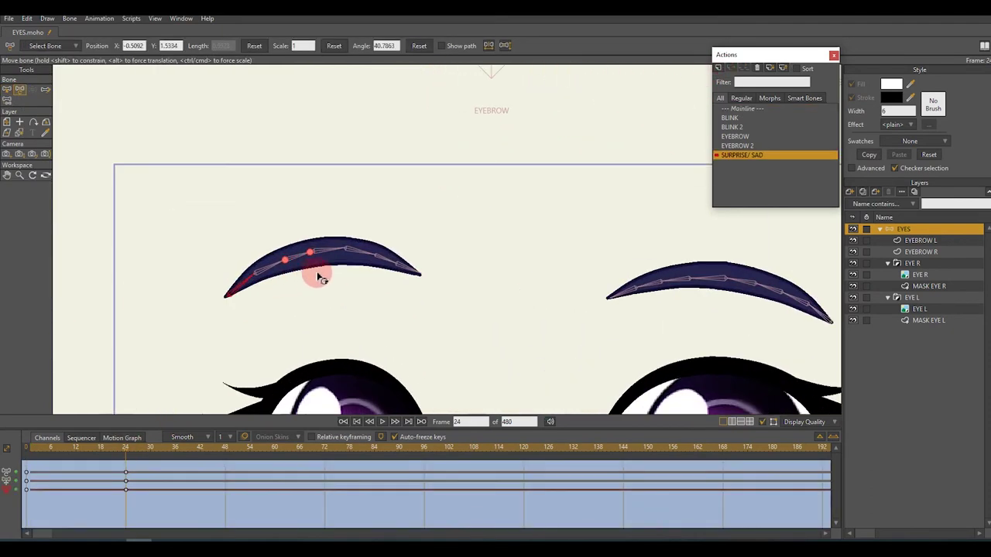
pyautogui.moveTo(408, 294); pyautogui.dragTo(248, 278)
pyautogui.scroll(-2, 433, 255)
pyautogui.moveTo(638, 267); pyautogui.dragTo(622, 285)
pyautogui.moveTo(534, 288); pyautogui.dragTo(512, 307)
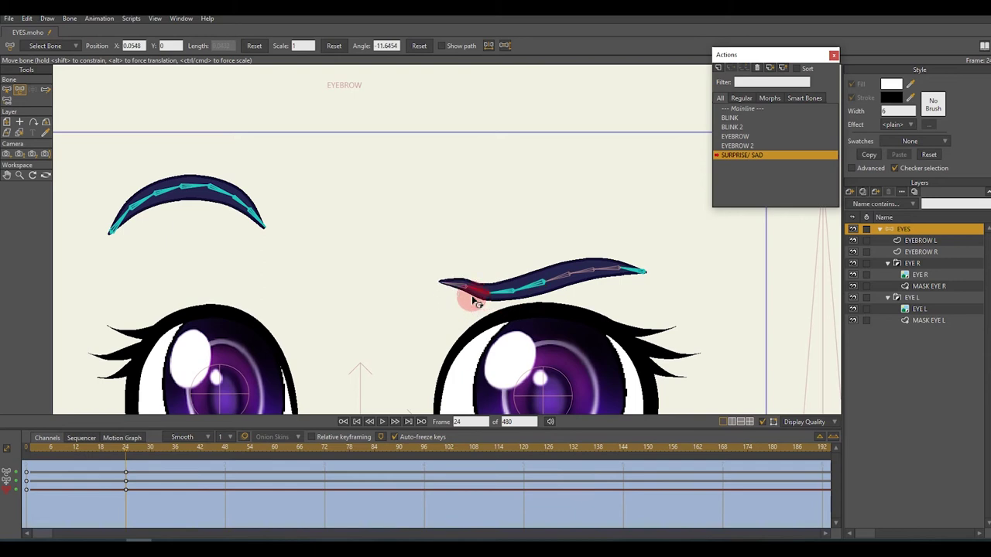
pyautogui.scroll(-5, 512, 297)
pyautogui.moveTo(82, 457); pyautogui.dragTo(129, 473)
pyautogui.scroll(-3, 420, 287)
# Select the SURPRISE/ SAD bone on the Mainline and create its opposite-direction action SURPRISE/ SAD 2.
pyautogui.click(744, 110)
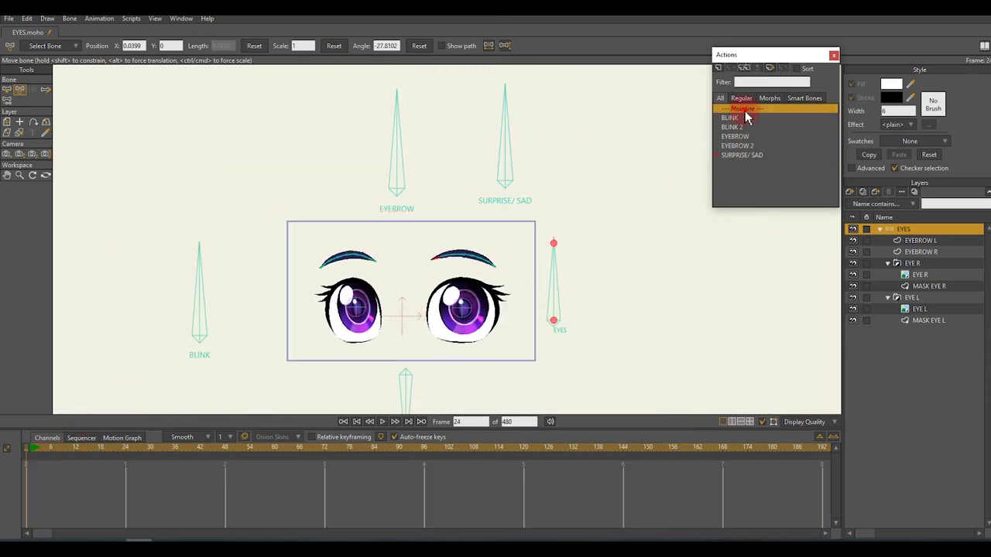
pyautogui.click(514, 176)
pyautogui.click(733, 72)
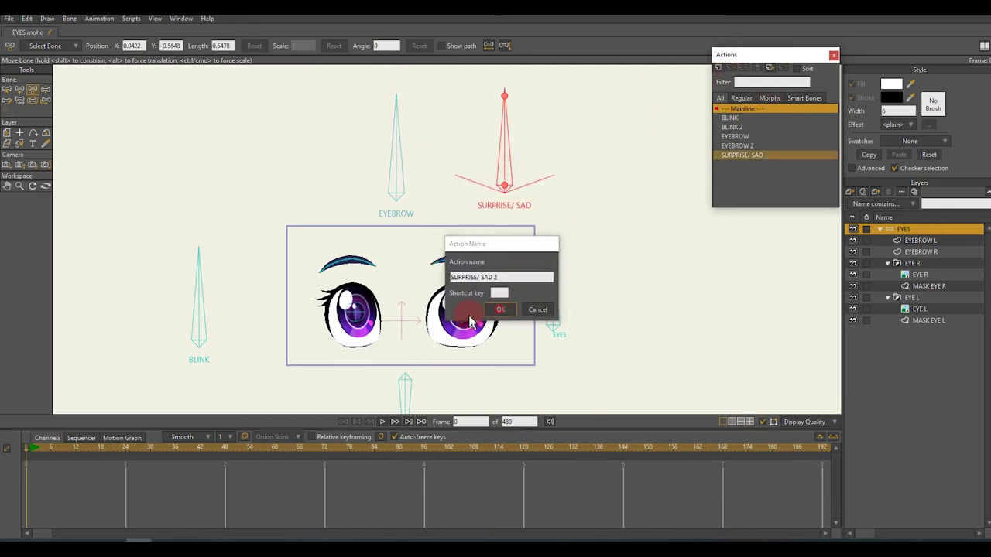
pyautogui.click(500, 308)
# Bend the right eyebrow's bones into a downward-bowed curve with raised ends at frame 24.
pyautogui.scroll(5, 395, 302)
pyautogui.moveTo(597, 223); pyautogui.dragTo(480, 242)
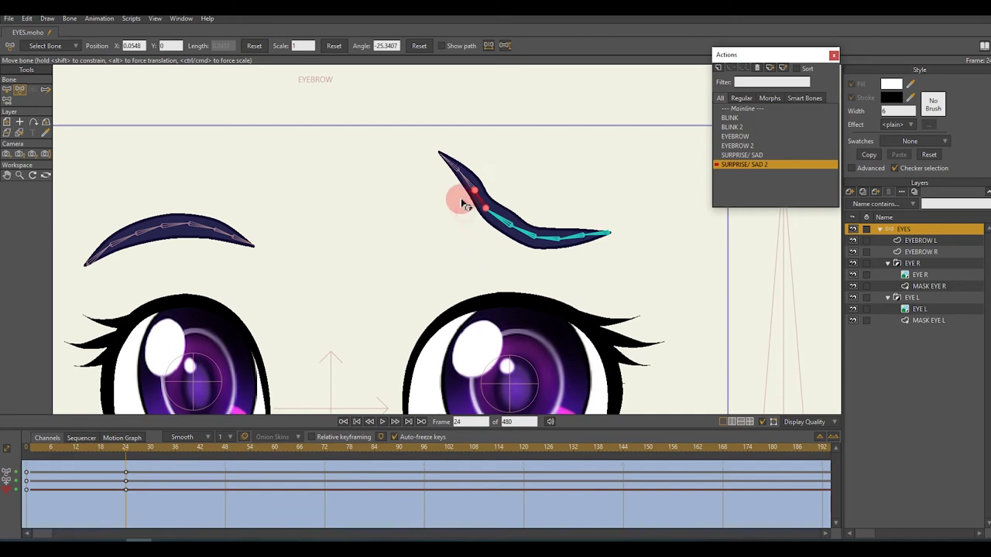
pyautogui.moveTo(596, 249); pyautogui.dragTo(569, 270)
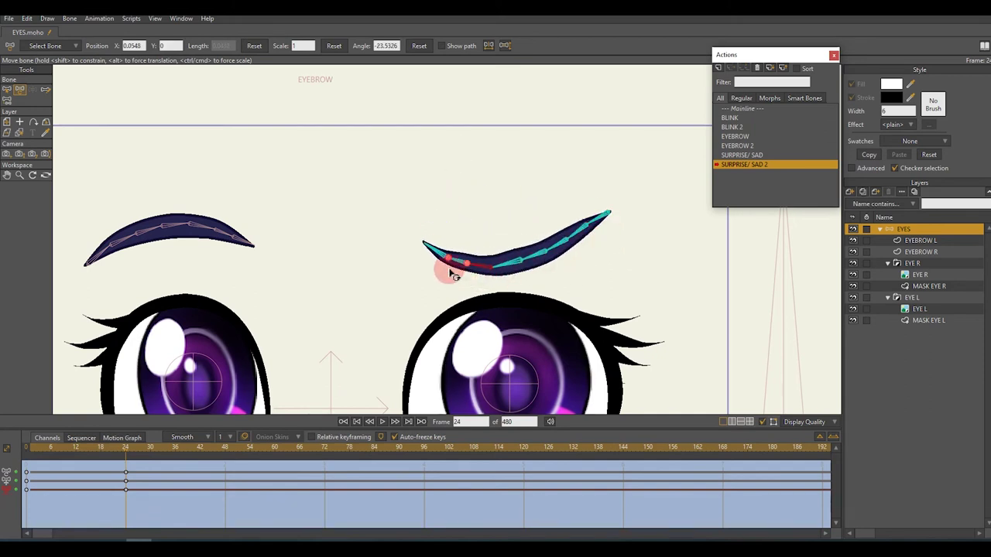
pyautogui.scroll(-5, 453, 275)
# Bend the left eyebrow's bones into a matching downward-bowed curve and adjust its height above the eye.
pyautogui.scroll(5, 257, 246)
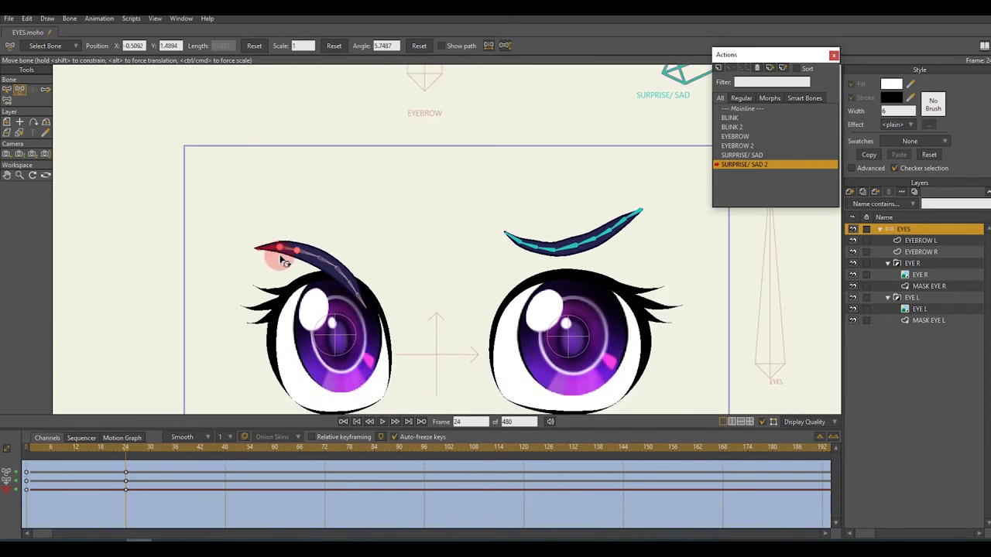
pyautogui.moveTo(294, 264); pyautogui.dragTo(323, 274)
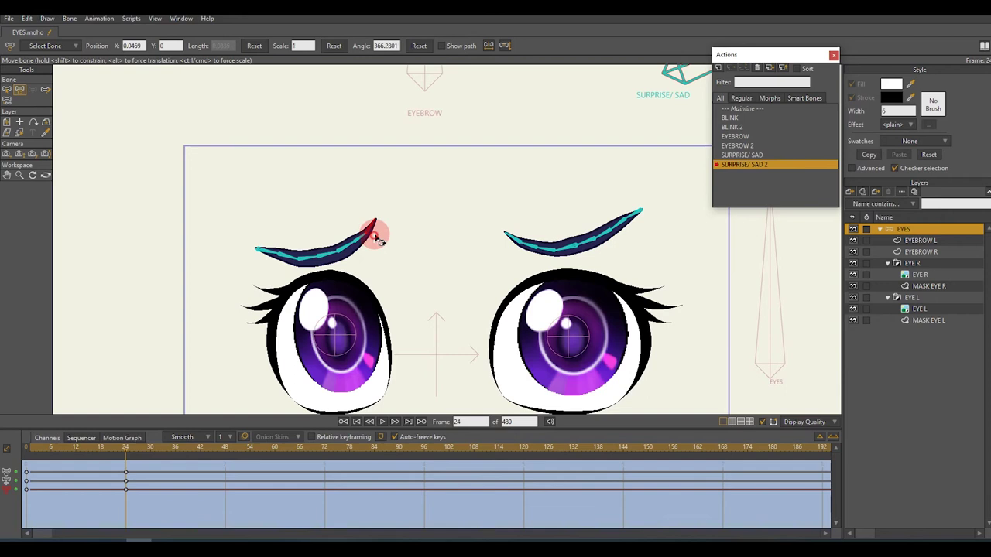
pyautogui.scroll(-2, 376, 229)
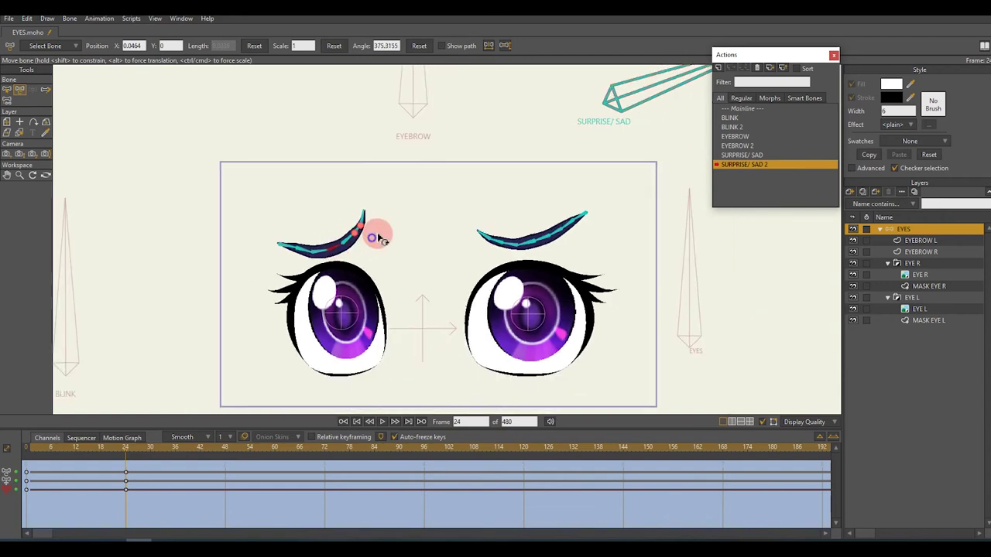
pyautogui.scroll(3, 276, 248)
pyautogui.moveTo(276, 248); pyautogui.dragTo(308, 272)
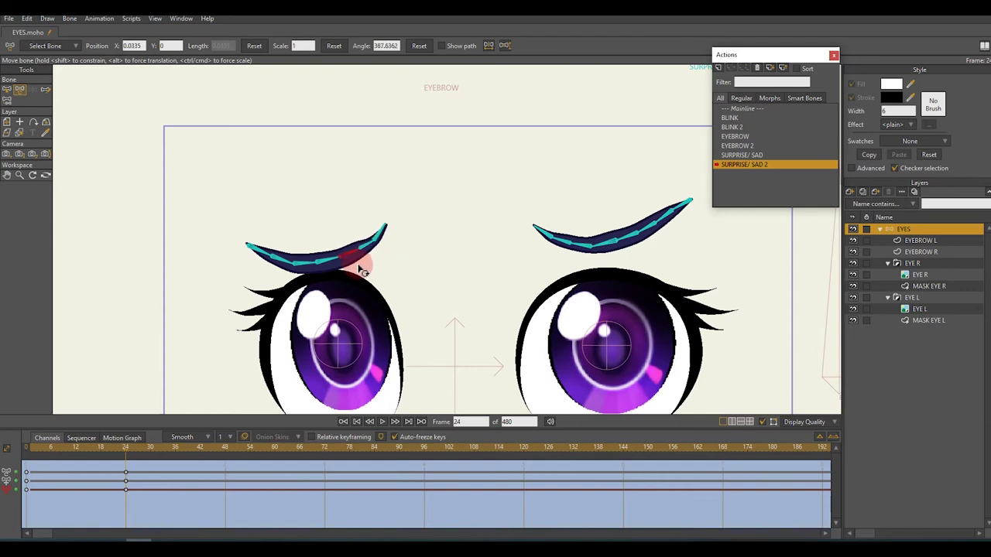
pyautogui.moveTo(253, 246); pyautogui.dragTo(255, 227)
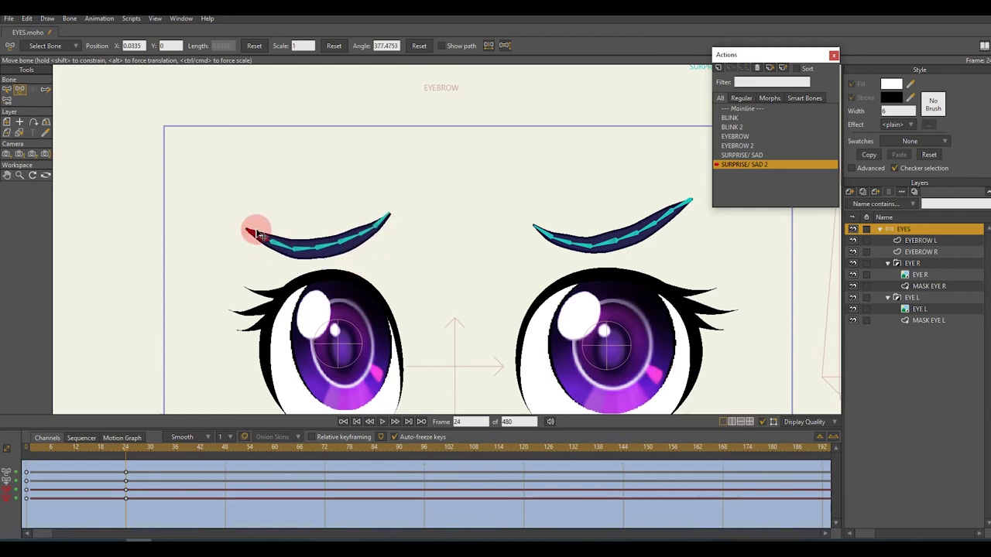
# Lower both curved eyebrows closer to the eyes at frame 24 and scrub the timeline to check the motion.
pyautogui.moveTo(552, 250); pyautogui.dragTo(576, 217)
pyautogui.scroll(-3, 287, 339)
pyautogui.click(76, 460)
pyautogui.click(126, 472)
pyautogui.scroll(2, 527, 255)
pyautogui.moveTo(555, 173); pyautogui.dragTo(551, 198)
pyautogui.moveTo(198, 204); pyautogui.dragTo(206, 212)
pyautogui.scroll(-1, 228, 229)
pyautogui.click(111, 464)
pyautogui.click(126, 467)
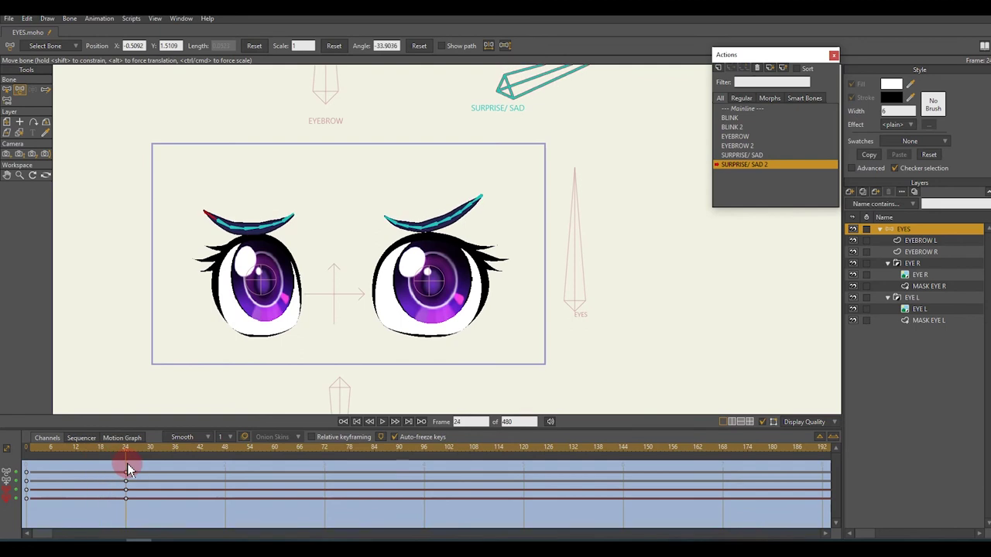
# Fine-tune the right eyebrow's curve and nudge the left eyebrow's root bone at frame 24.
pyautogui.scroll(-1, 420, 232)
pyautogui.scroll(2, 516, 224)
pyautogui.moveTo(516, 224); pyautogui.dragTo(461, 236)
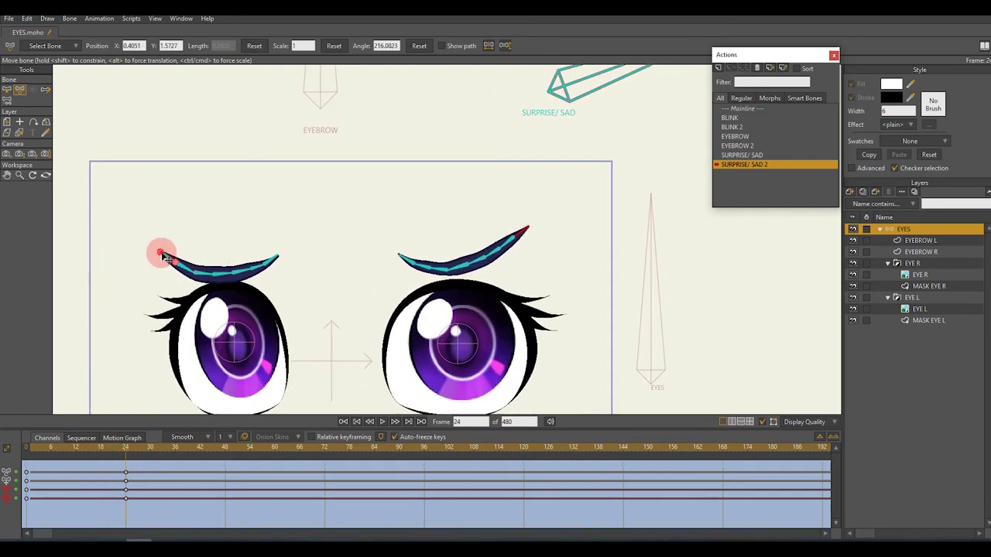
pyautogui.moveTo(159, 250); pyautogui.dragTo(161, 255)
pyautogui.scroll(-1, 327, 255)
# On the Mainline, move the BLINK bone farther left and add a vertical bone between it and the eyes.
pyautogui.click(743, 109)
pyautogui.scroll(-1, 221, 336)
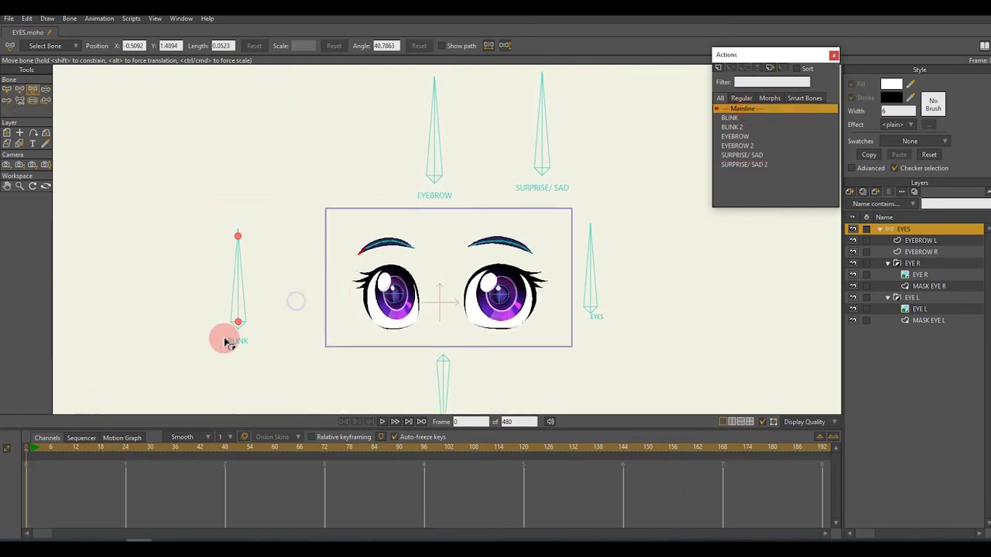
pyautogui.click(7, 100)
pyautogui.scroll(-1, 374, 261)
pyautogui.scroll(2, 317, 279)
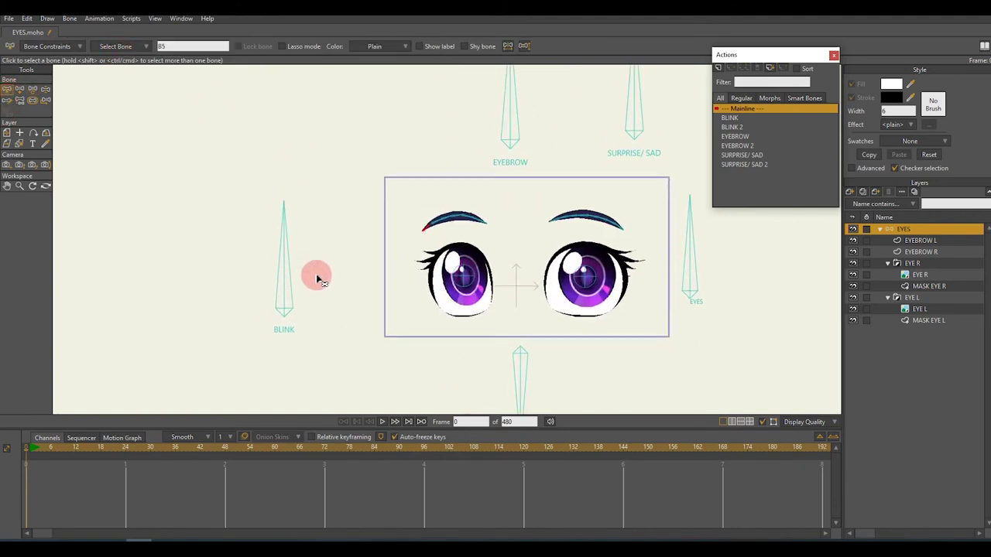
pyautogui.press('a')
pyautogui.scroll(-1, 408, 258)
pyautogui.scroll(1, 261, 311)
pyautogui.scroll(-1, 276, 299)
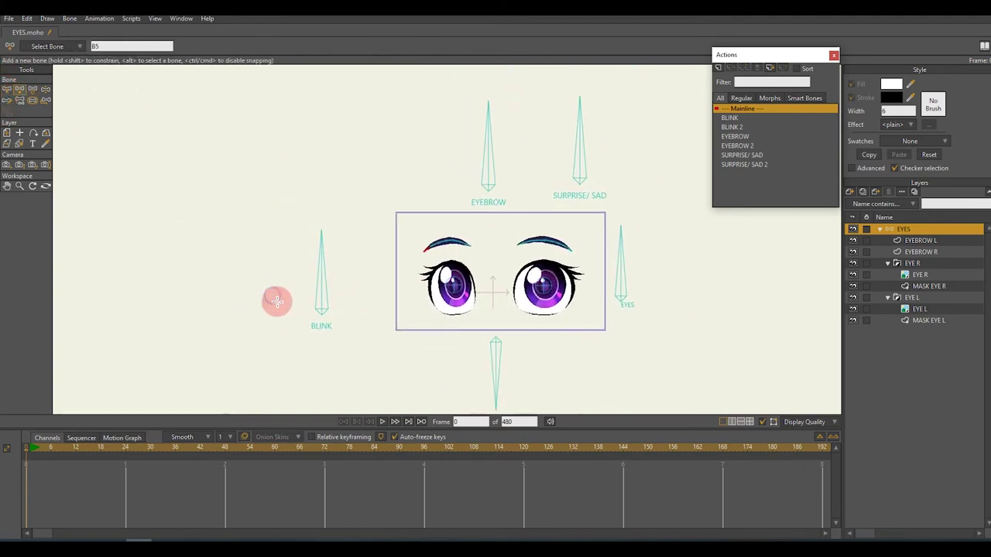
pyautogui.press('t')
pyautogui.moveTo(338, 299); pyautogui.dragTo(291, 225)
pyautogui.press('a')
# Name the new bone BLINK L, show its label, and enable angle constraints that allow rotation only to the right.
pyautogui.press('s')
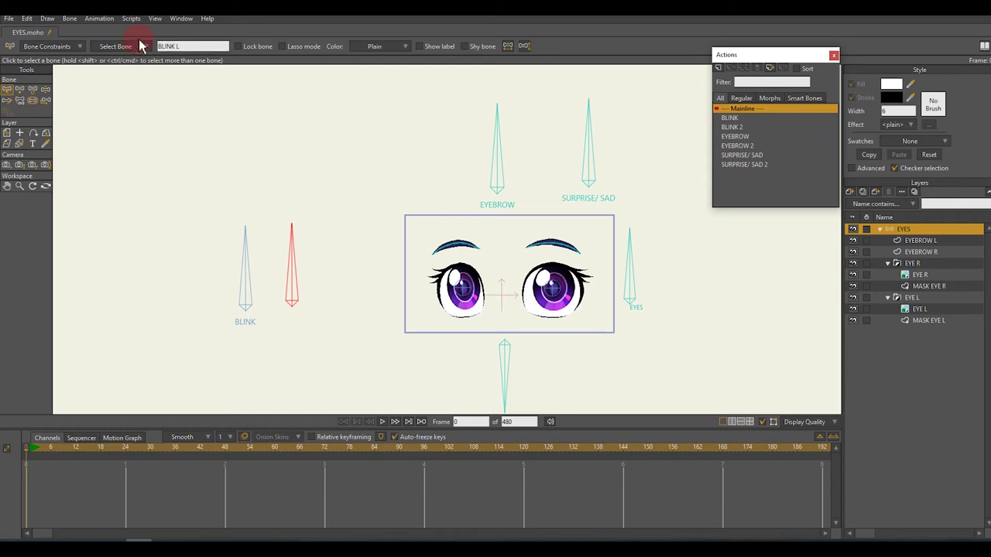
pyautogui.click(34, 46)
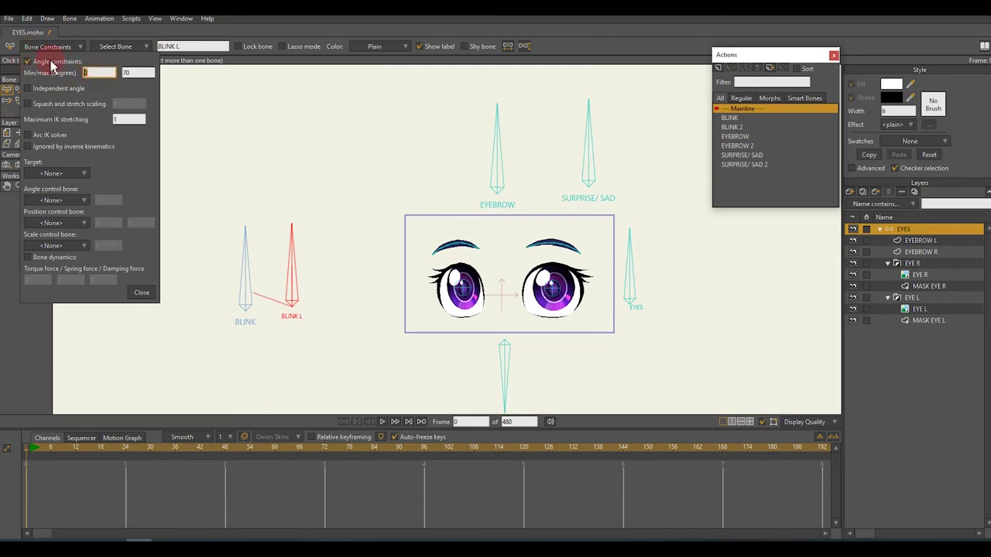
pyautogui.click(142, 293)
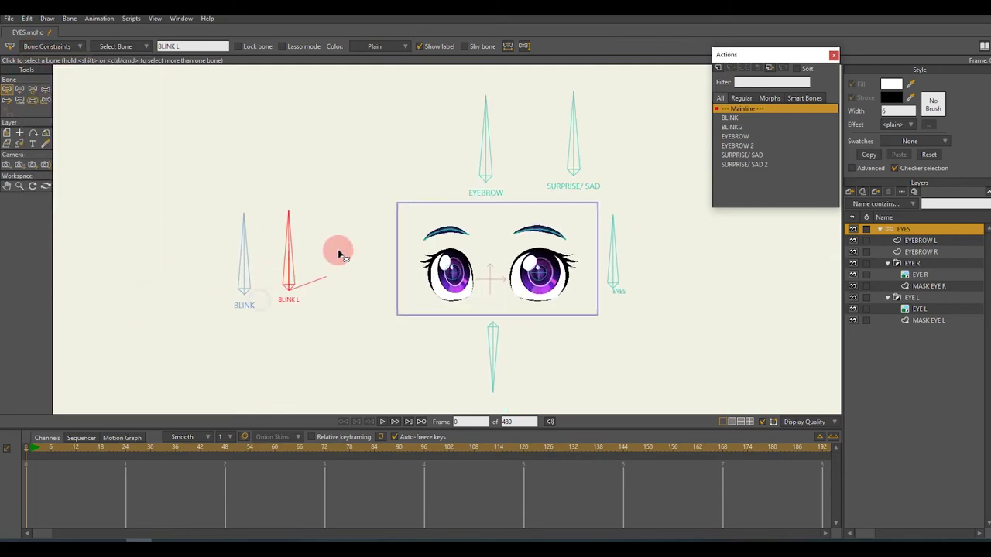
# Create the BLINK L smart bone action and go to frame 24.
pyautogui.click(717, 68)
pyautogui.press('Return')
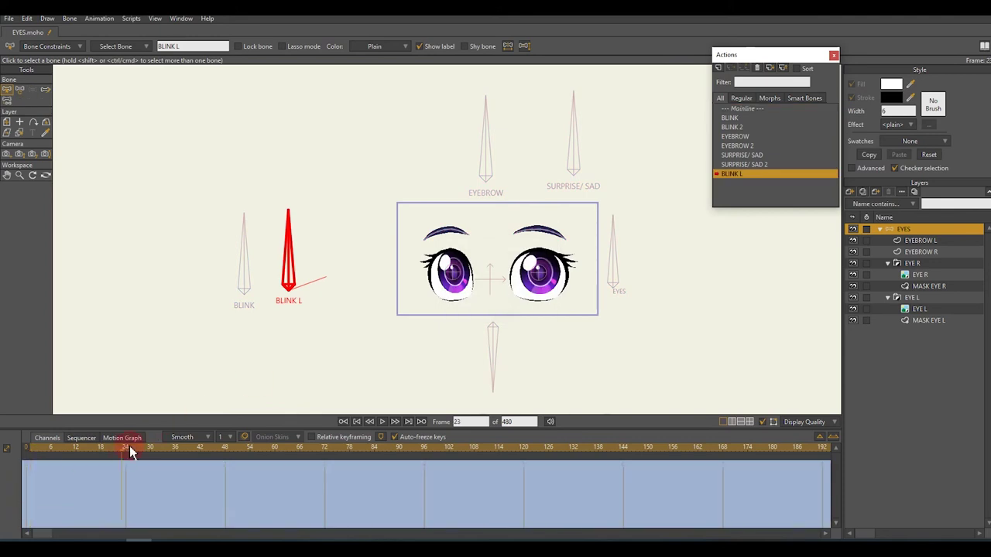
pyautogui.click(125, 447)
pyautogui.scroll(3, 464, 287)
pyautogui.keyDown('ctrl'); pyautogui.keyDown('alt'); pyautogui.click(460, 303); pyautogui.keyUp('alt'); pyautogui.keyUp('ctrl')
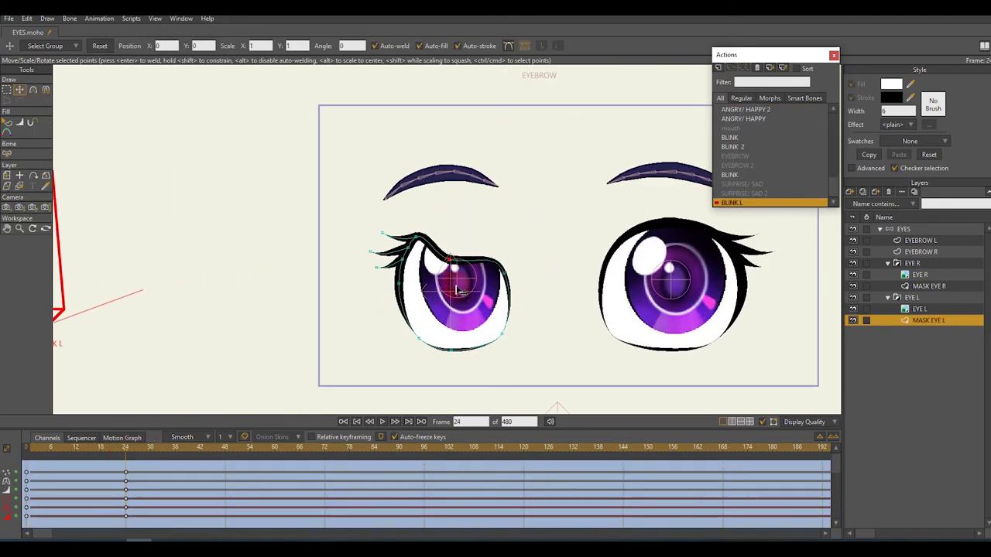
pyautogui.click(160, 513)
pyautogui.click(741, 99)
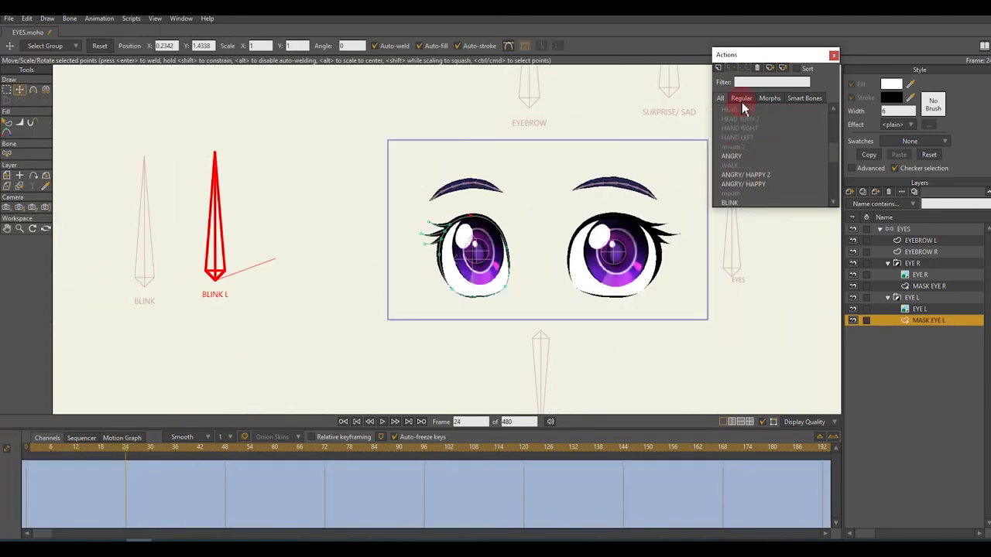
pyautogui.doubleClick(742, 108)
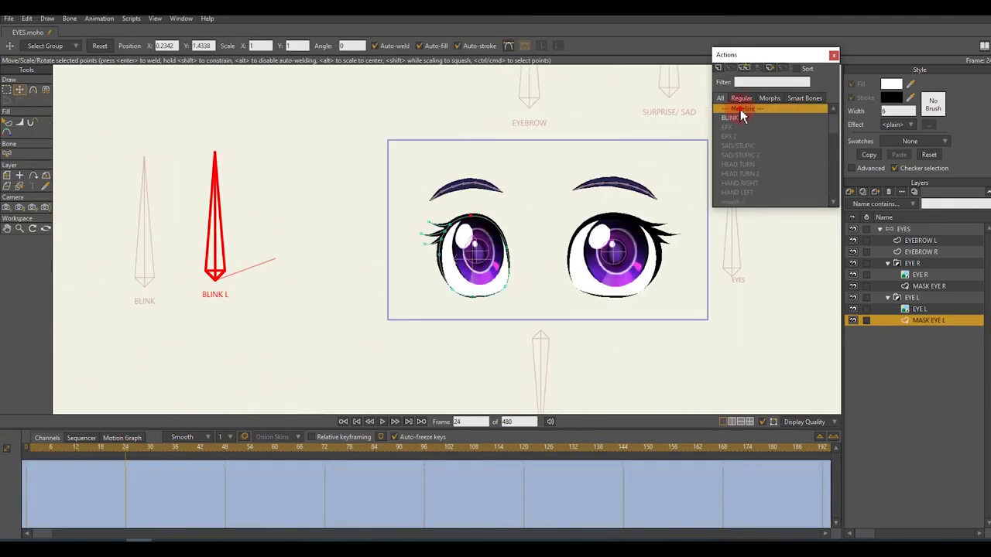
# Open the BLINK action at frame 24 and copy the keyframes of the MASK EYE L layer.
pyautogui.click(144, 272)
pyautogui.click(903, 229)
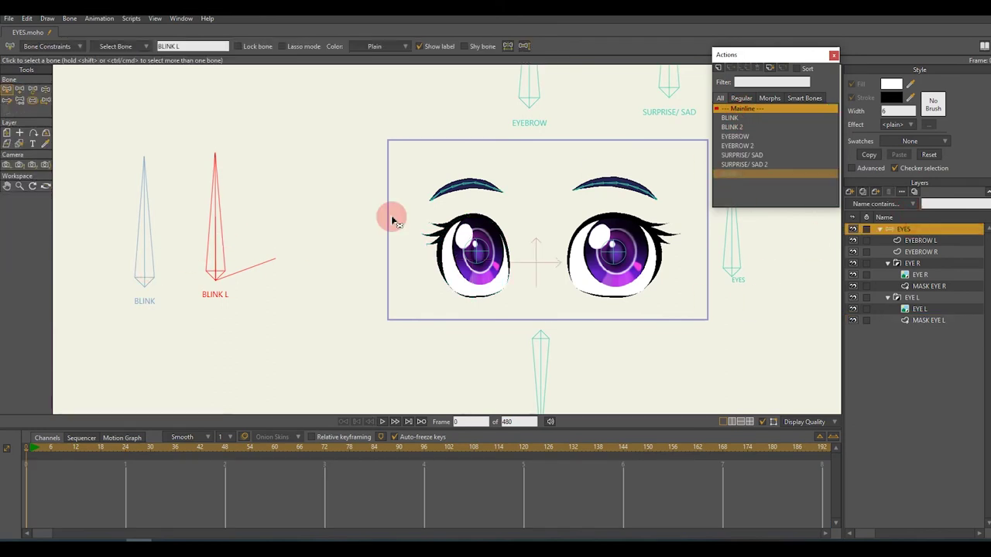
pyautogui.click(146, 232)
pyautogui.doubleClick(739, 120)
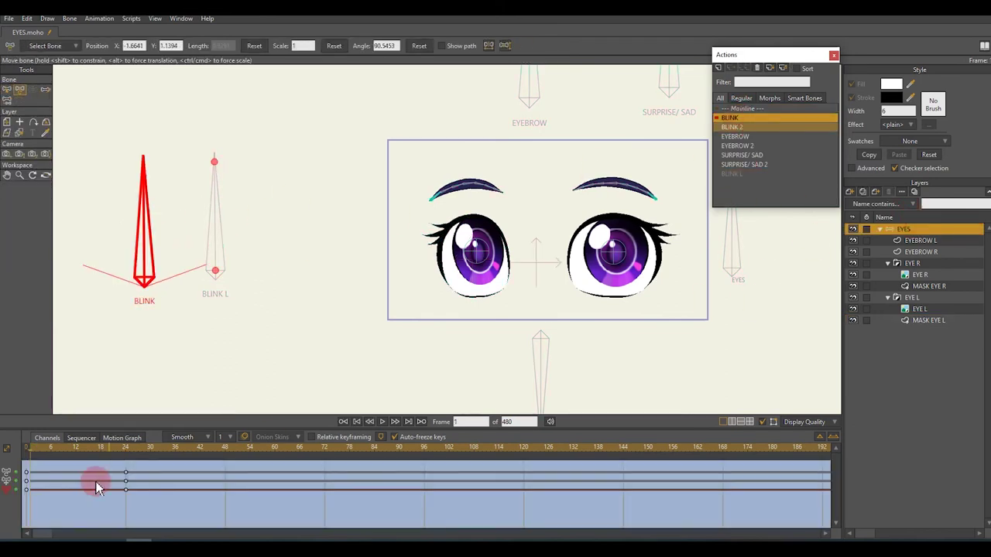
pyautogui.click(125, 465)
pyautogui.click(940, 288)
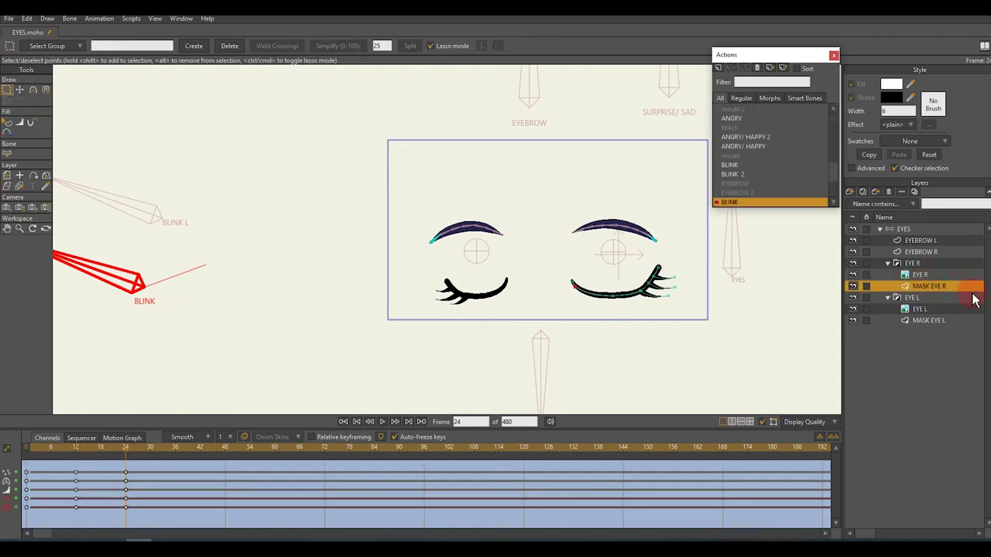
pyautogui.click(929, 320)
# Reopen the BLINK L action from the Mainline and paste the copied blink keyframes onto the MASK EYE L layer.
pyautogui.doubleClick(741, 109)
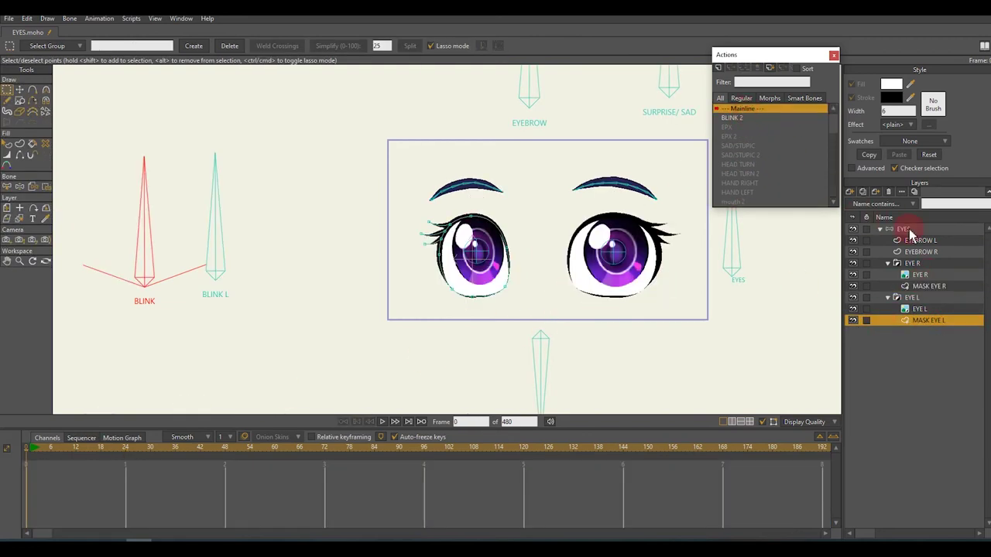
pyautogui.click(902, 229)
pyautogui.click(246, 259)
pyautogui.press('p')
pyautogui.doubleClick(744, 174)
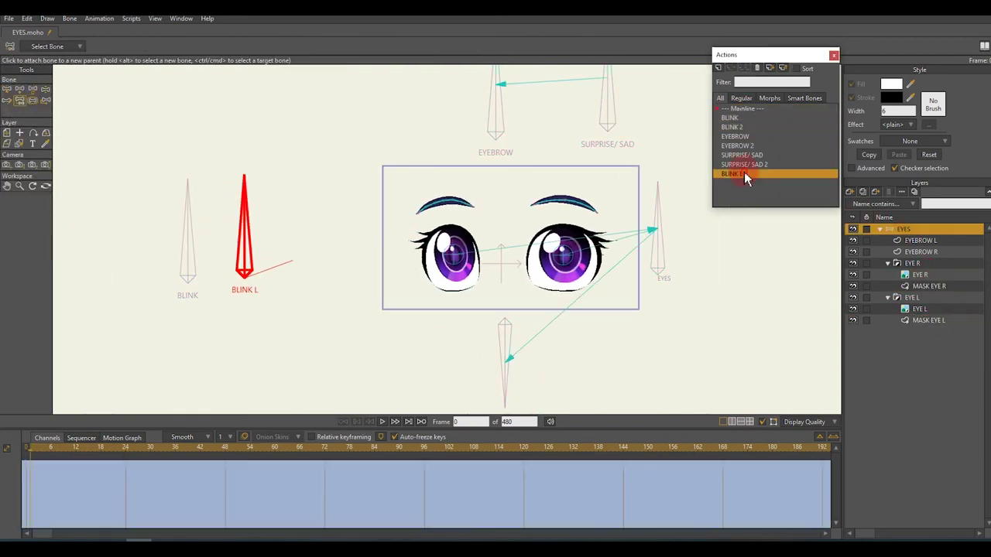
pyautogui.click(914, 287)
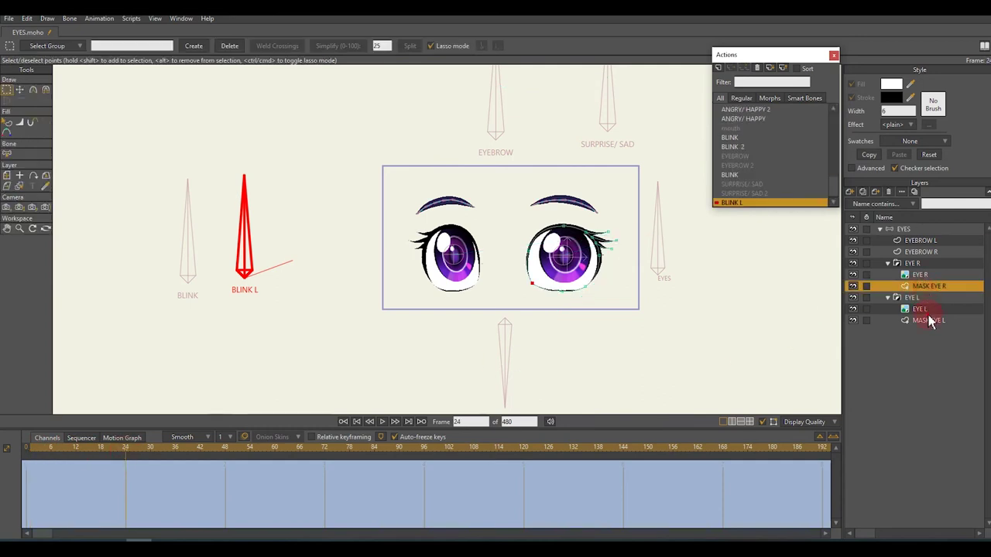
pyautogui.click(929, 318)
pyautogui.click(36, 449)
pyautogui.click(192, 358)
# Rotate the BLINK L bone right to its limit at frame 24 and scrub the action to check the left eye.
pyautogui.click(900, 230)
pyautogui.moveTo(294, 221); pyautogui.dragTo(294, 315)
pyautogui.click(126, 449)
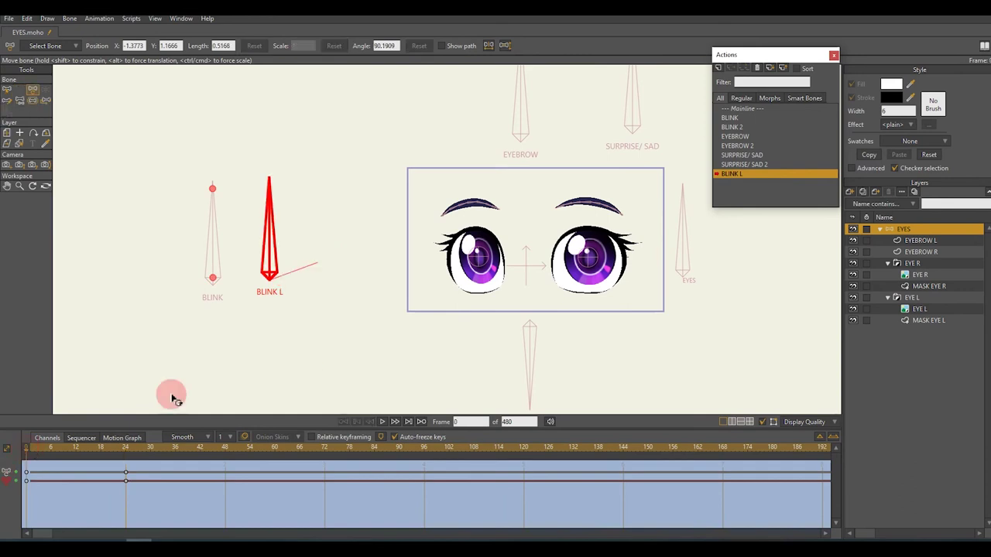
pyautogui.click(928, 286)
pyautogui.click(929, 319)
pyautogui.click(38, 447)
pyautogui.click(122, 480)
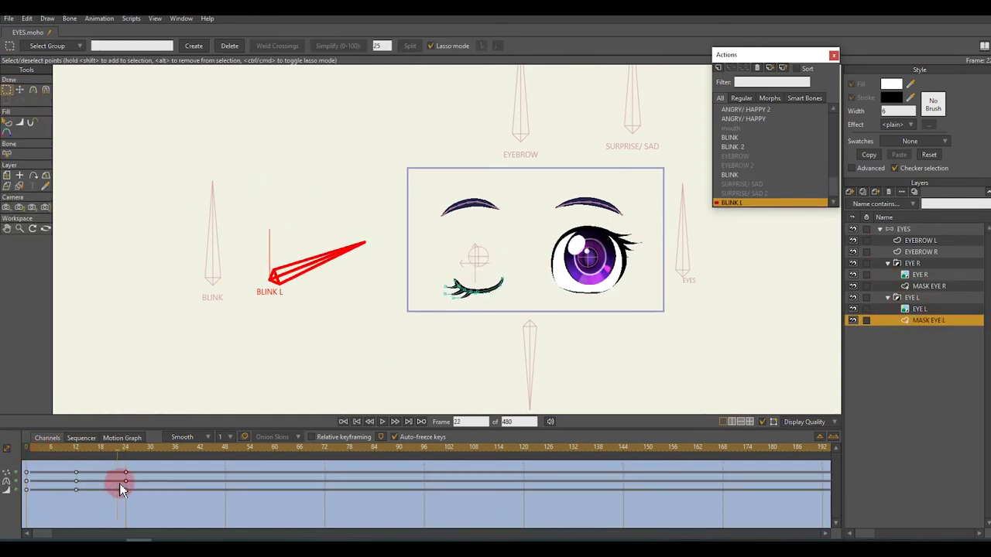
# Lower the left eyebrow with its root bone at frame 24 of the BLINK L action and scrub to check it.
pyautogui.click(590, 260)
pyautogui.scroll(2, 590, 261)
pyautogui.moveTo(409, 199); pyautogui.dragTo(414, 252)
pyautogui.click(48, 448)
pyautogui.click(124, 476)
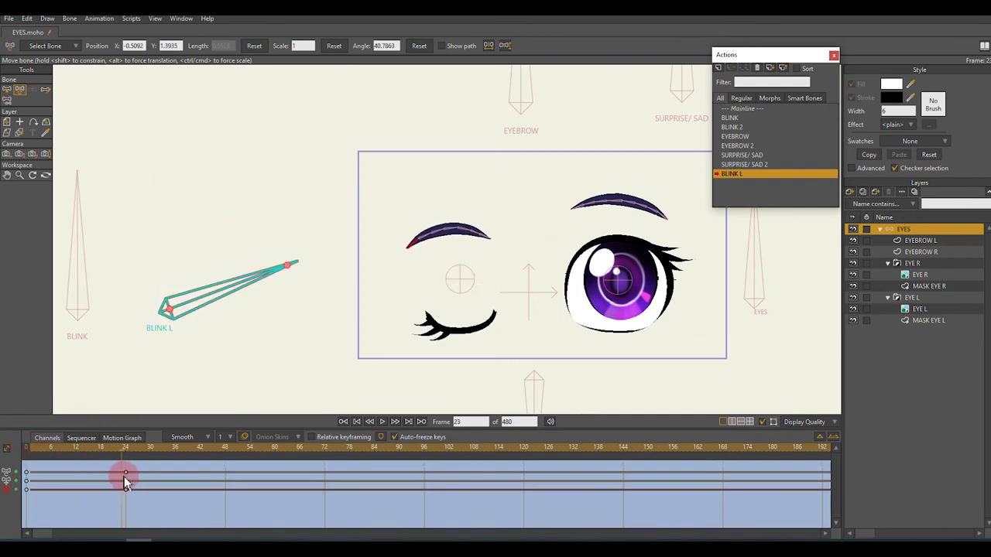
# On the Mainline, add a vertical bone between the BLINK L bone and the eyes.
pyautogui.click(798, 108)
pyautogui.scroll(-3, 421, 303)
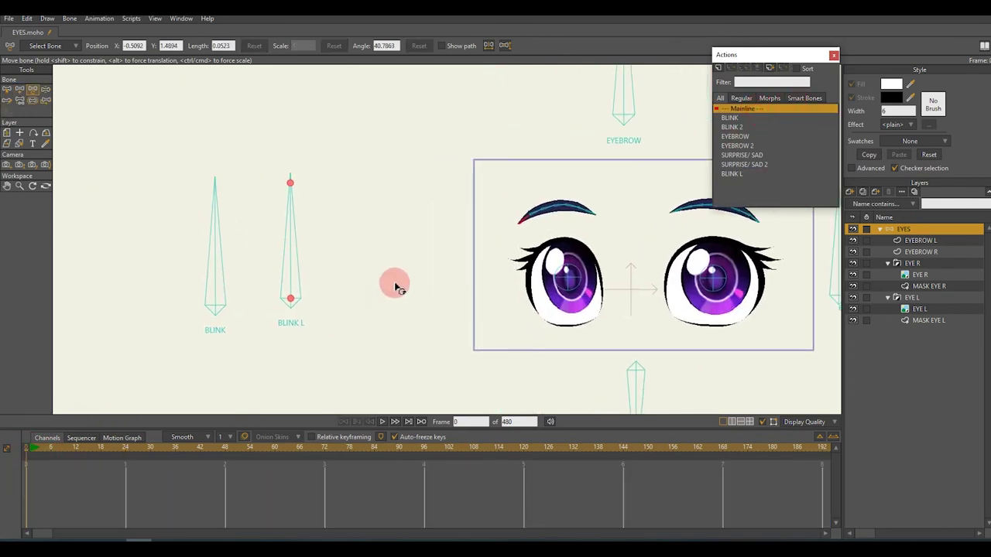
pyautogui.press('a')
pyautogui.moveTo(373, 282); pyautogui.dragTo(333, 289)
pyautogui.press('z')
pyautogui.press('t')
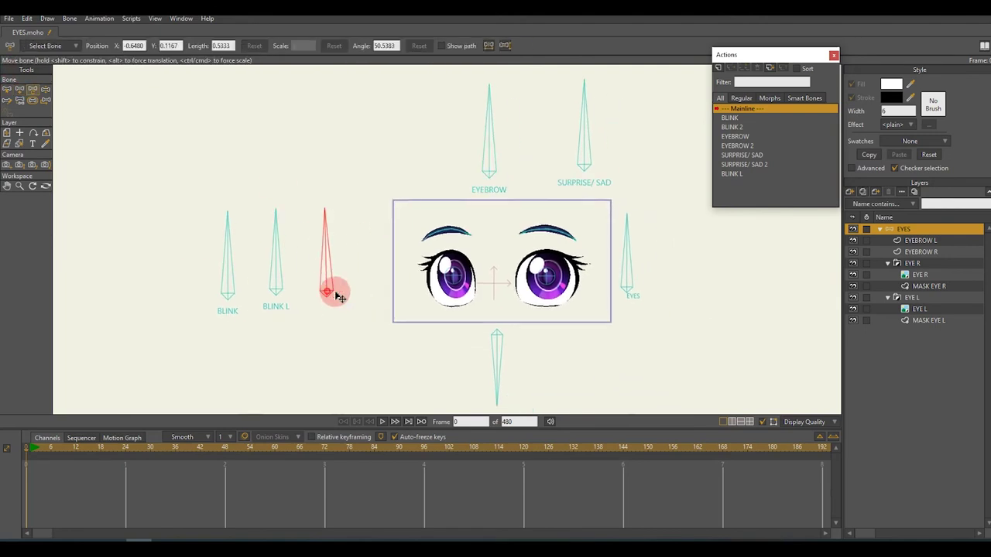
# Name the new bone BLINK R, show its label, and enable angle constraints that allow rotation only to the right.
pyautogui.press('s')
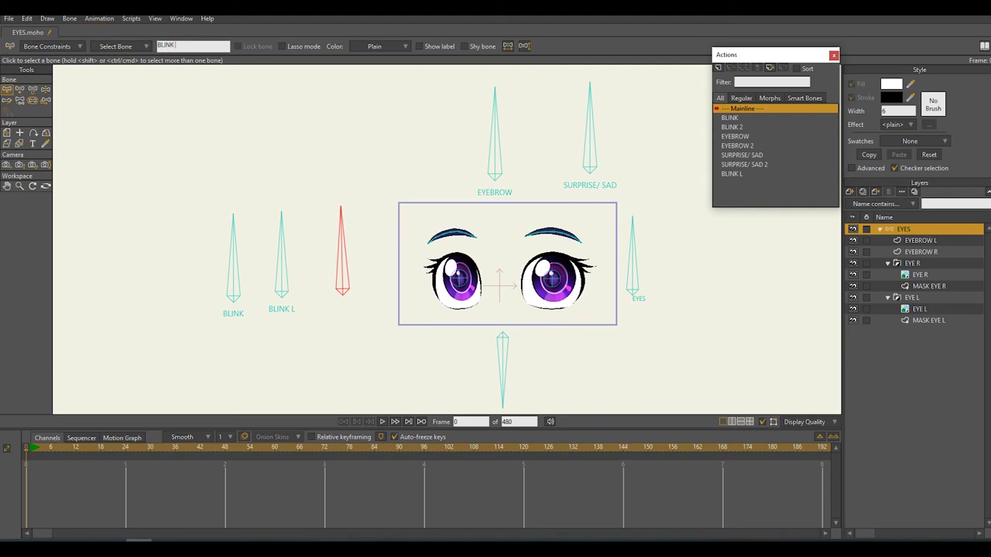
pyautogui.click(46, 47)
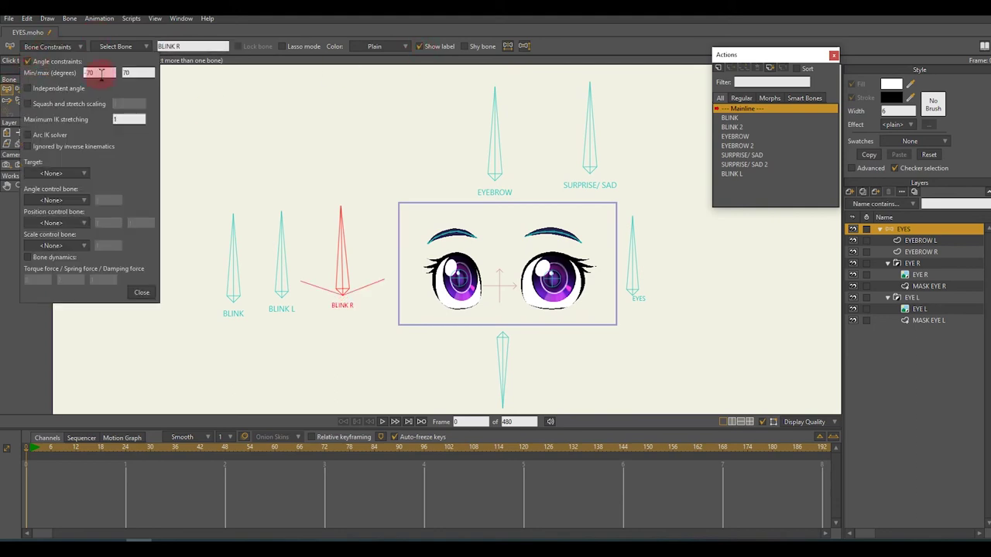
pyautogui.click(144, 291)
# Create the smart bone action for the BLINK R bone.
pyautogui.click(310, 294)
pyautogui.click(719, 69)
pyautogui.click(504, 310)
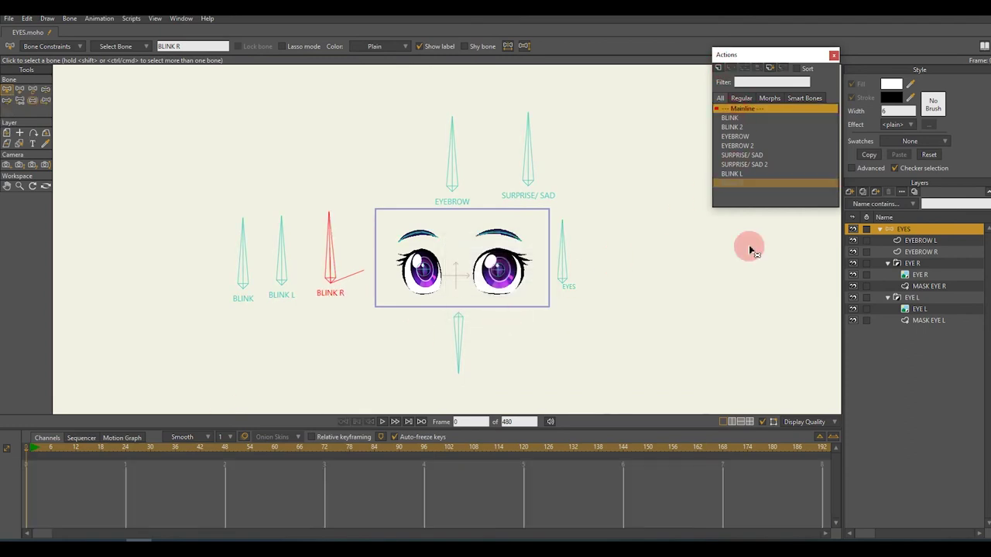
# Open the BLINK action at frame 24 and copy the keyframes of the MASK EYE R layer.
pyautogui.click(215, 248)
pyautogui.doubleClick(732, 127)
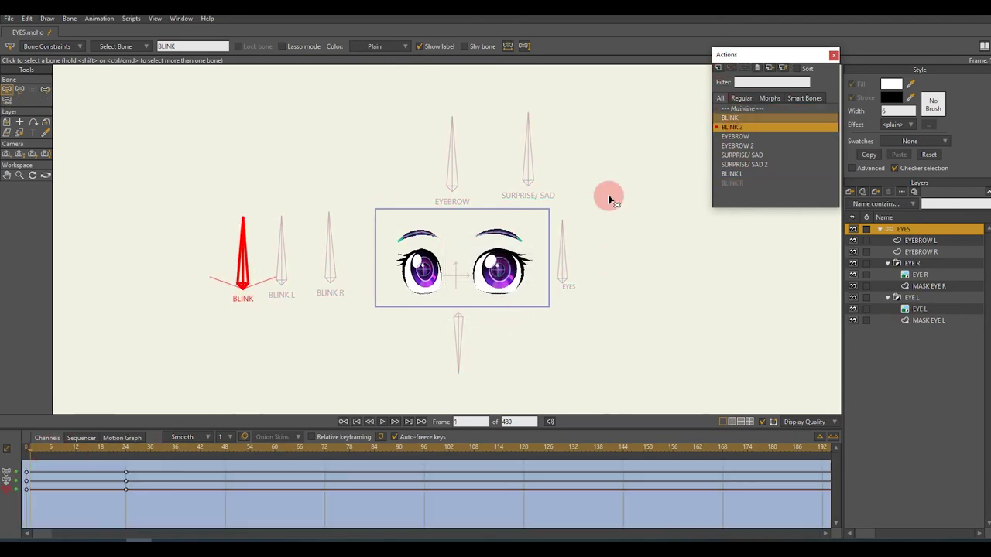
pyautogui.doubleClick(734, 118)
pyautogui.click(124, 448)
pyautogui.click(921, 320)
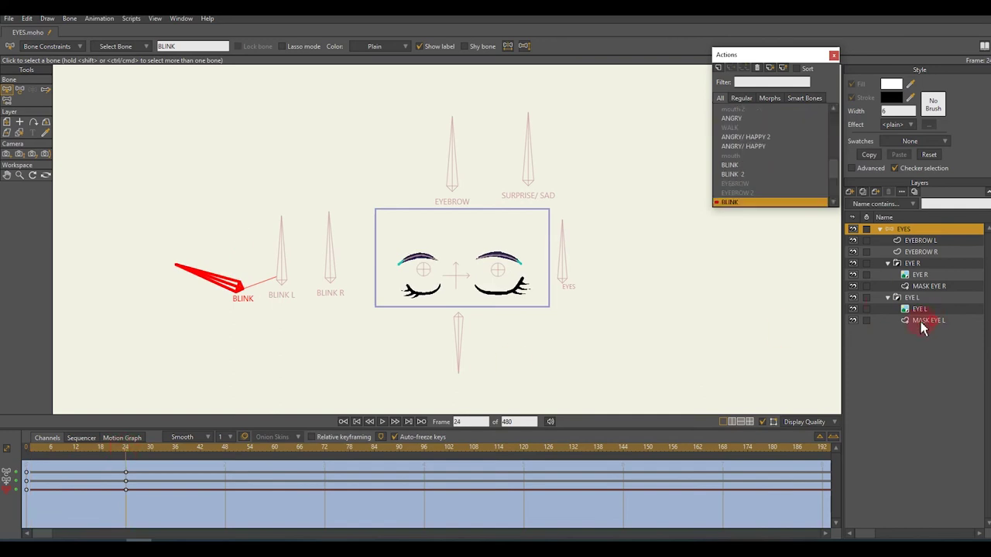
pyautogui.click(929, 286)
pyautogui.scroll(1, 740, 124)
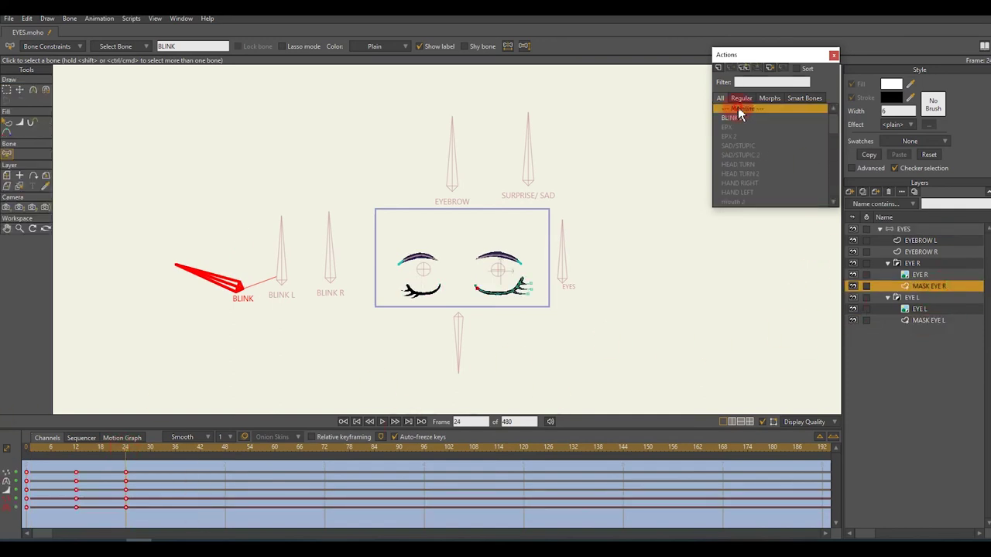
# In the BLINK R action, paste the copied keyframes onto MASK EYE R and pose the BLINK R bone rotated right at frame 24.
pyautogui.doubleClick(739, 109)
pyautogui.click(370, 248)
pyautogui.doubleClick(745, 184)
pyautogui.click(345, 285)
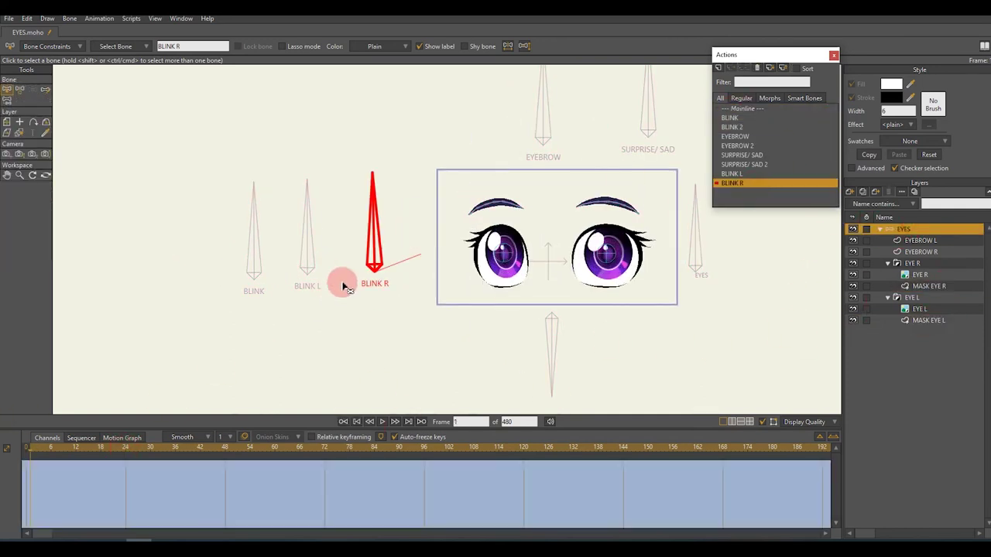
pyautogui.click(921, 320)
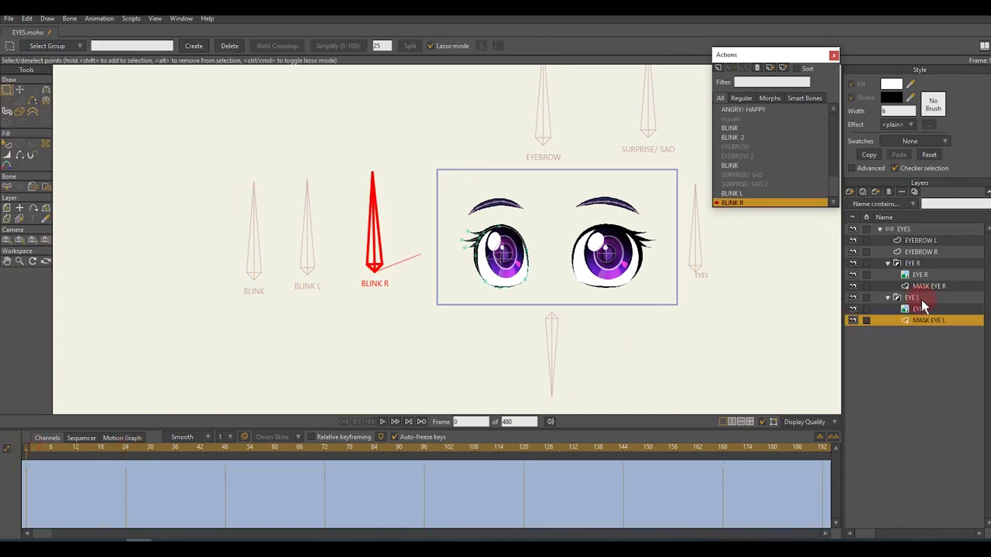
pyautogui.click(929, 286)
pyautogui.moveTo(183, 447); pyautogui.dragTo(126, 466)
# Lower the right eyebrow with its root bone at frame 24 of the BLINK R action and scrub to check it.
pyautogui.click(874, 229)
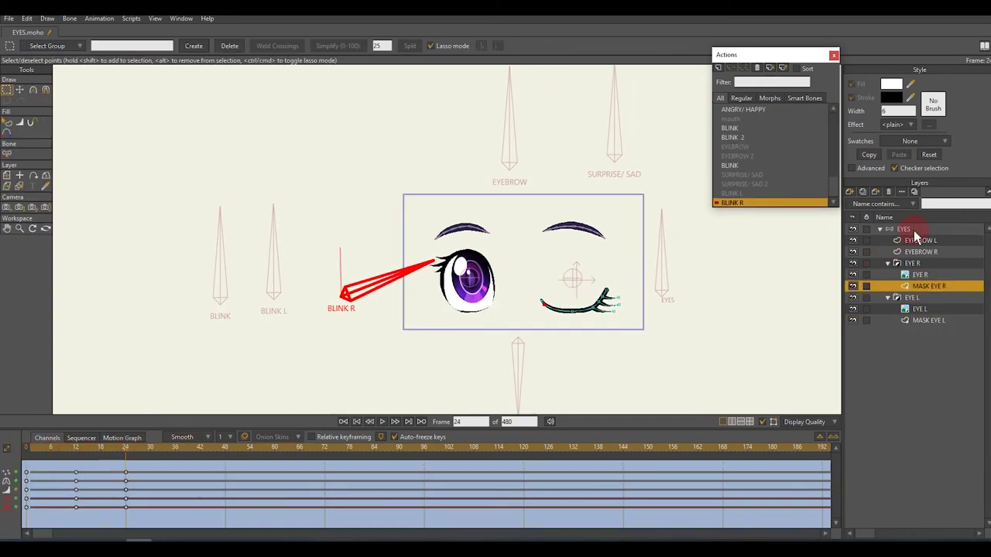
pyautogui.click(607, 241)
pyautogui.scroll(-3, 565, 281)
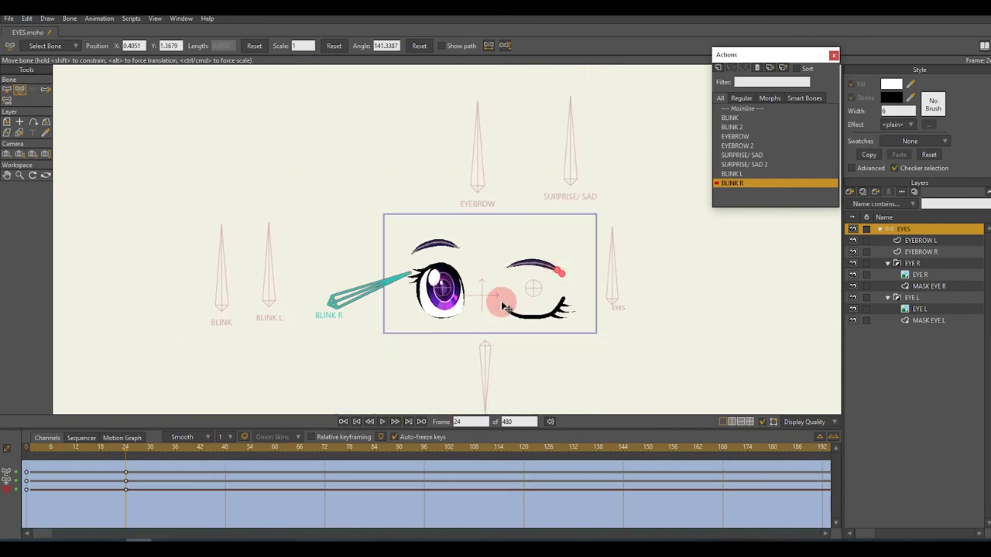
pyautogui.click(66, 456)
pyautogui.moveTo(65, 457); pyautogui.dragTo(124, 470)
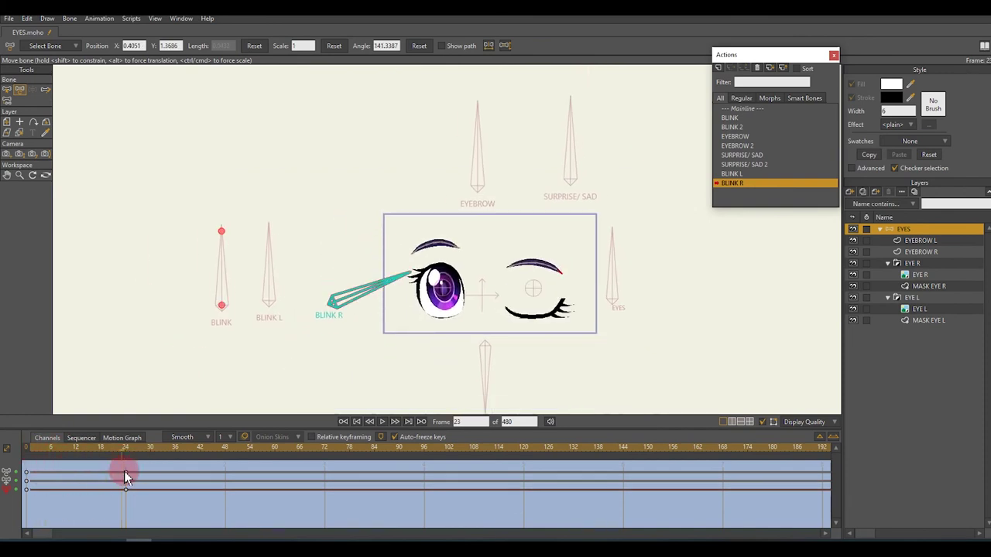
# Return to the Mainline, collapse the EYES layer group, and close the Actions window.
pyautogui.click(743, 109)
pyautogui.click(879, 229)
pyautogui.scroll(2, 454, 283)
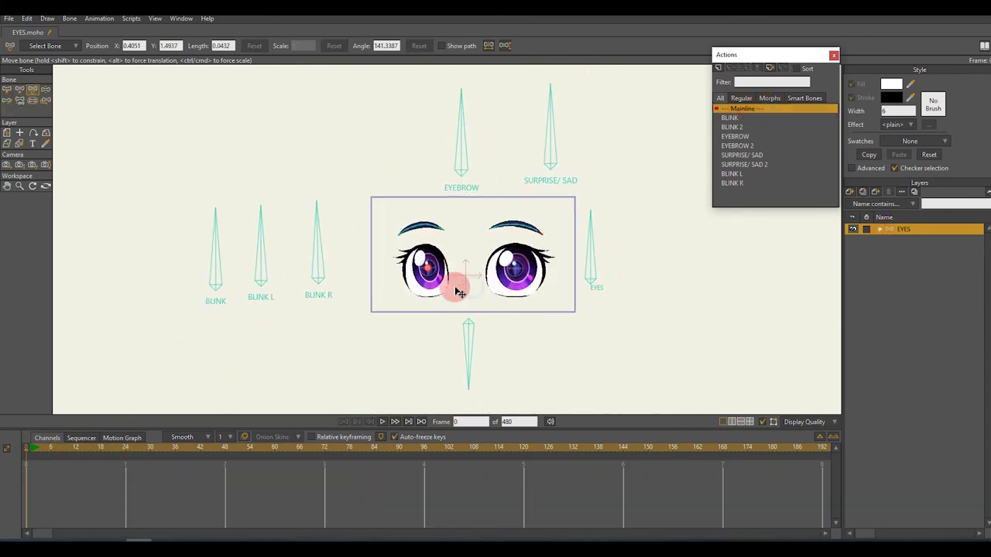
pyautogui.moveTo(100, 453); pyautogui.dragTo(144, 454)
pyautogui.scroll(-2, 283, 364)
pyautogui.click(283, 363)
pyautogui.click(431, 287)
pyautogui.scroll(3, 443, 291)
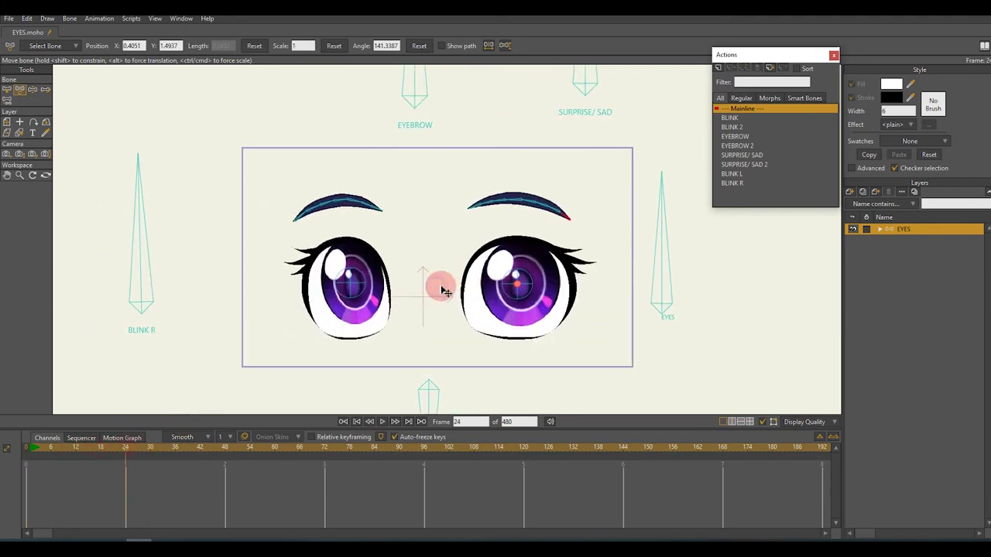
pyautogui.click(833, 55)
# Rotate the BLINK R and BLINK L bones at frame 24 to test the single-eye blinks, and undo the last pose changes.
pyautogui.scroll(1, 490, 239)
pyautogui.scroll(-2, 491, 244)
pyautogui.click(353, 299)
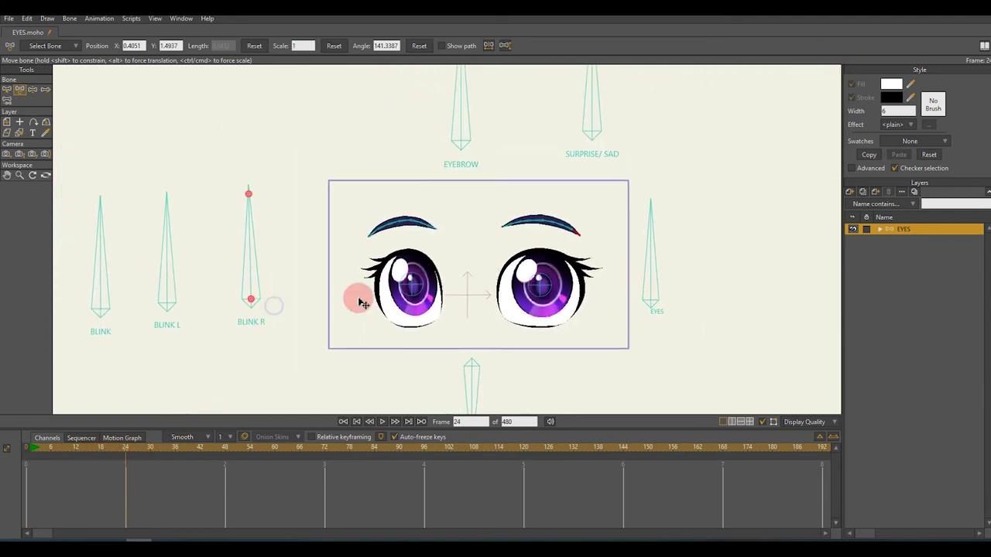
pyautogui.scroll(1, 232, 356)
pyautogui.click(117, 415)
pyautogui.moveTo(240, 267); pyautogui.dragTo(250, 292)
pyautogui.moveTo(121, 261); pyautogui.dragTo(176, 349)
pyautogui.hotkey('ctrl', 'z')
pyautogui.hotkey('ctrl', 'z')
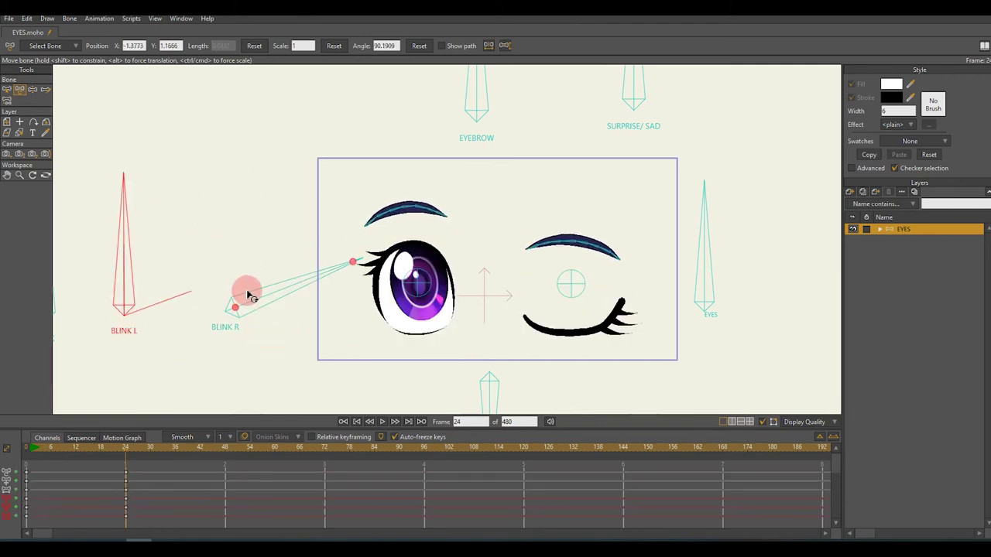
# Test the BLINK, EYES and EYEBROW controls by posing their bones at frame 24.
pyautogui.moveTo(166, 245); pyautogui.dragTo(139, 220)
pyautogui.moveTo(759, 300); pyautogui.dragTo(723, 306)
pyautogui.click(437, 285)
pyautogui.moveTo(589, 290); pyautogui.dragTo(611, 288)
pyautogui.scroll(-2, 611, 287)
pyautogui.moveTo(513, 194); pyautogui.dragTo(514, 149)
# At frame 0, detach the SURPRISE/ SAD bone from the EYEBROW bone, and delete the test keyframes at frame 24.
pyautogui.click(26, 447)
pyautogui.click(584, 161)
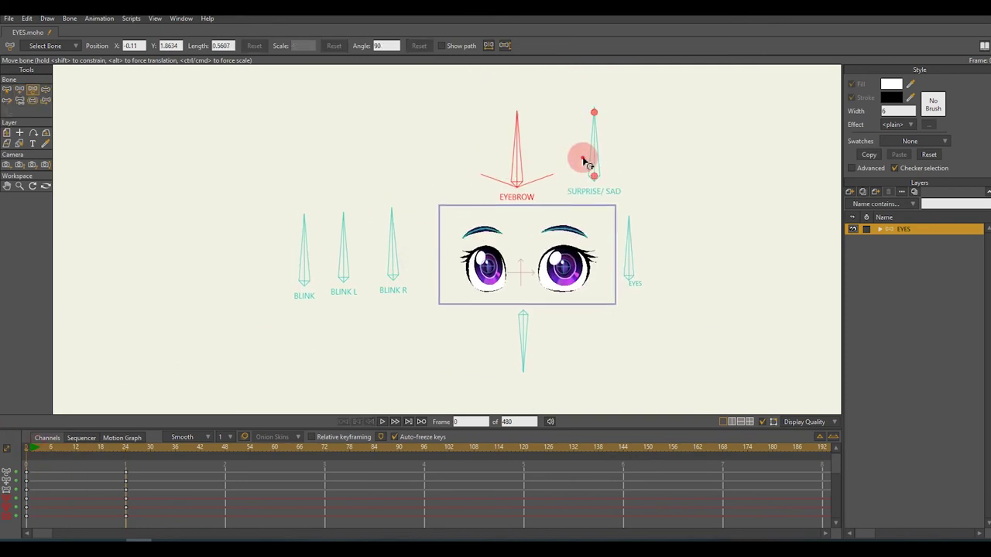
pyautogui.press('p')
pyautogui.click(125, 447)
pyautogui.scroll(-2, 356, 343)
pyautogui.click(132, 516)
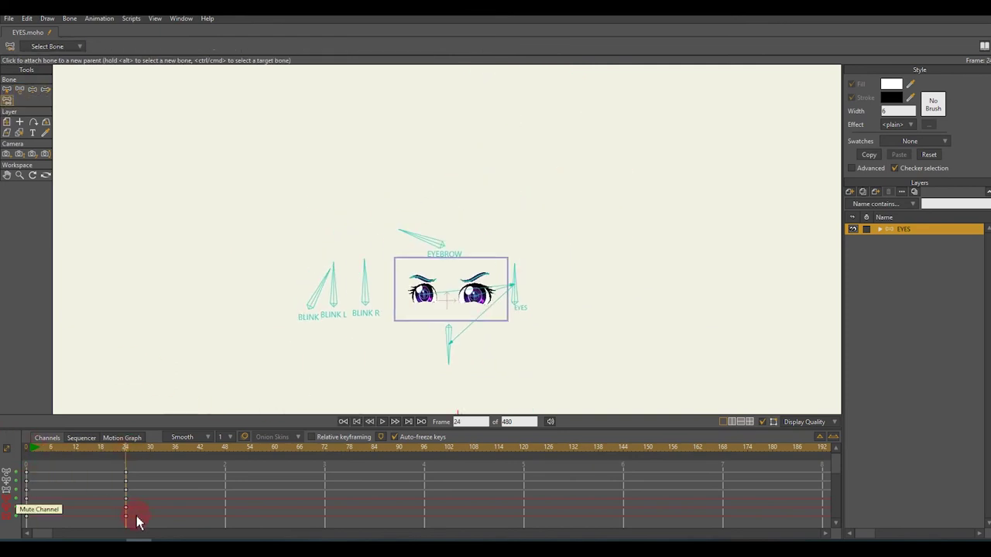
pyautogui.press('Delete')
# Pose the EYEBROW, SURPRISE/ SAD, BLINK and EYES bones to test the combined expressions, and clear the poses.
pyautogui.scroll(3, 480, 236)
pyautogui.press('t')
pyautogui.moveTo(504, 194); pyautogui.dragTo(531, 185)
pyautogui.moveTo(460, 155); pyautogui.dragTo(448, 126)
pyautogui.moveTo(595, 163); pyautogui.dragTo(549, 137)
pyautogui.moveTo(454, 150); pyautogui.dragTo(336, 228)
pyautogui.moveTo(260, 208); pyautogui.dragTo(207, 188)
pyautogui.moveTo(635, 232)
pyautogui.mouseDown()
pyautogui.moveTo(634, 261)
pyautogui.moveTo(634, 232)
pyautogui.mouseUp()
pyautogui.click(34, 456)
pyautogui.click(298, 297)
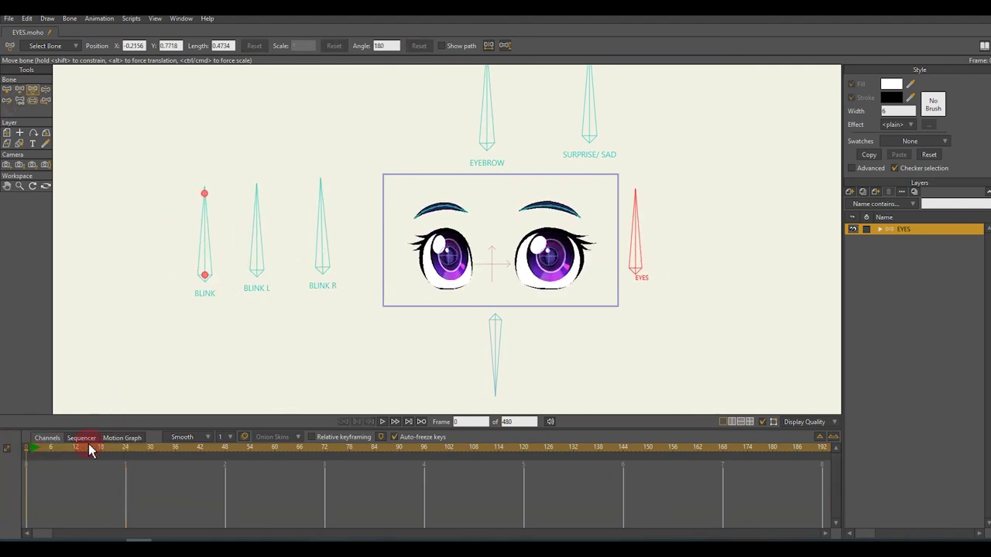
# Keyframe the BLINK bone upright at frame 12 and rotate it left at frame 18 to close both eyes.
pyautogui.click(75, 452)
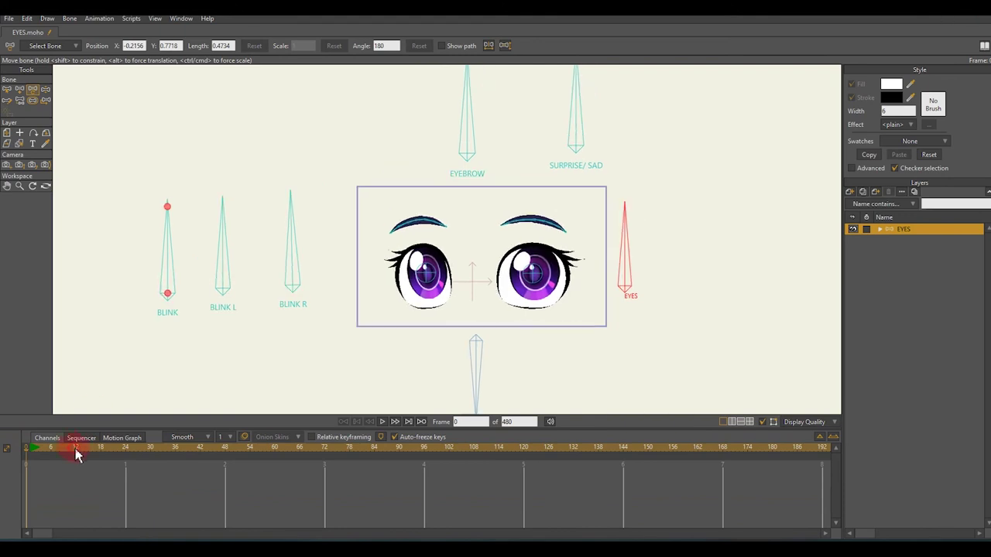
pyautogui.click(316, 314)
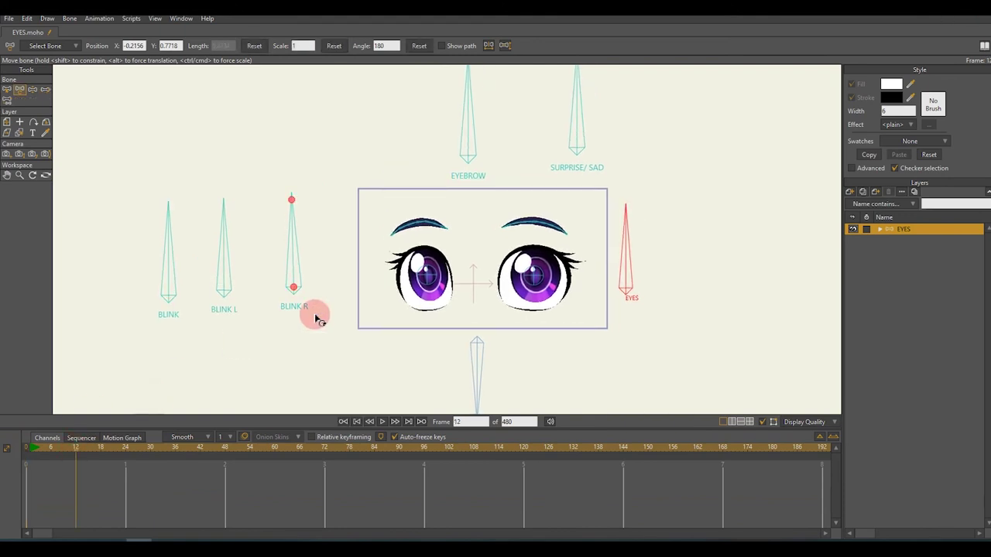
pyautogui.click(166, 260)
pyautogui.click(100, 449)
pyautogui.moveTo(164, 267); pyautogui.dragTo(116, 338)
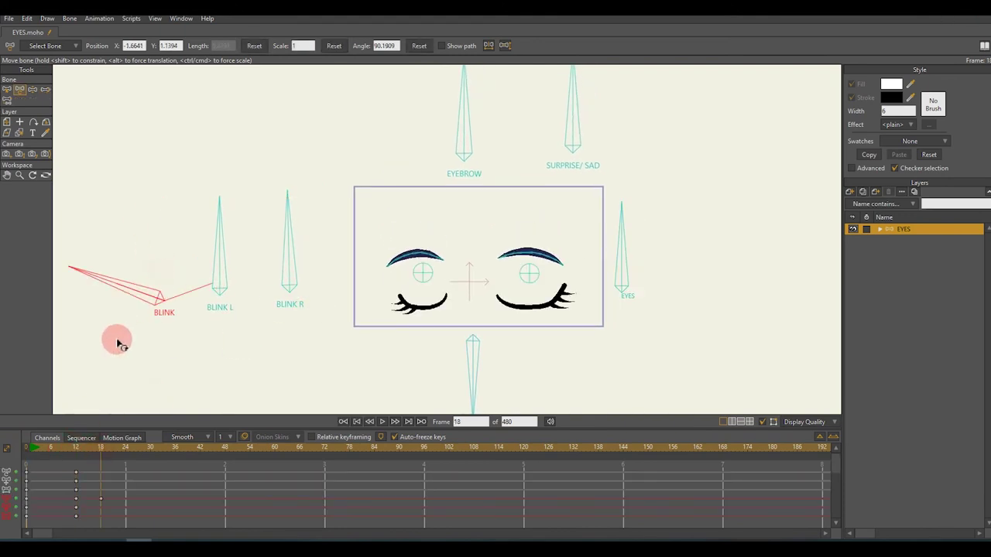
# Keyframe the BLINK bone upright at frame 25 to reopen both eyes, and key the BLINK L bone upright at frame 33.
pyautogui.click(129, 456)
pyautogui.moveTo(119, 299); pyautogui.dragTo(151, 249)
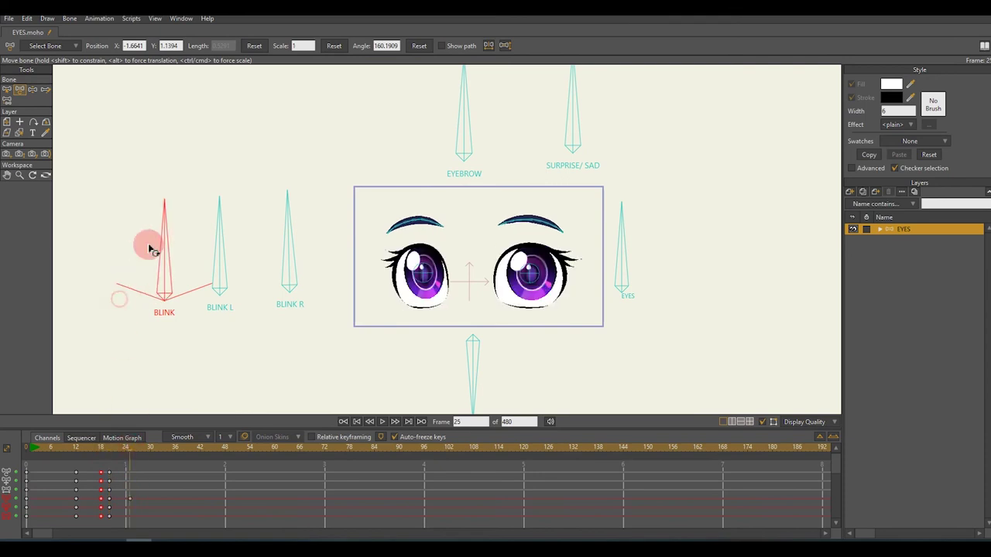
pyautogui.click(162, 453)
pyautogui.click(231, 353)
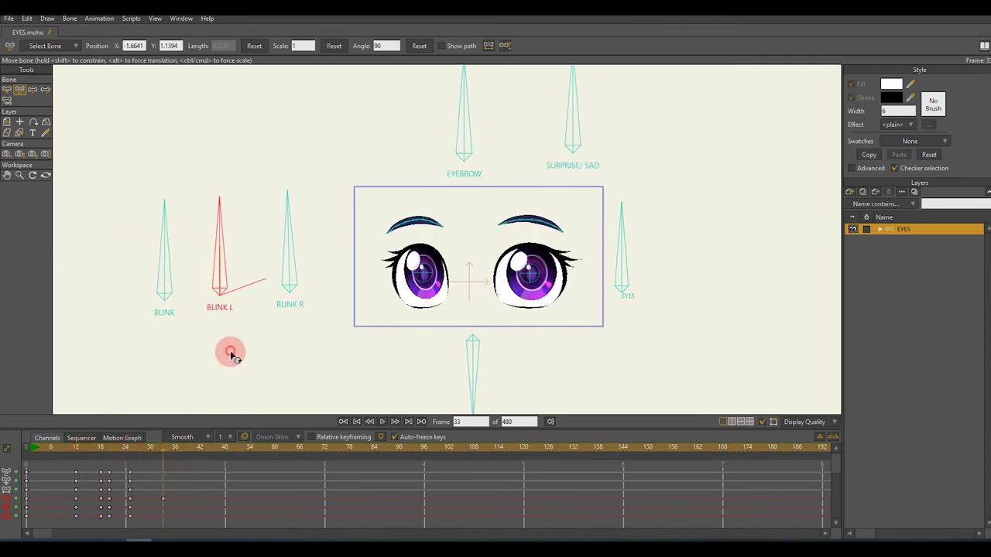
# Keyframe the EYES bone to look right at frame 41 and look left at frame 53.
pyautogui.moveTo(586, 315); pyautogui.dragTo(609, 287)
pyautogui.click(230, 455)
pyautogui.click(221, 454)
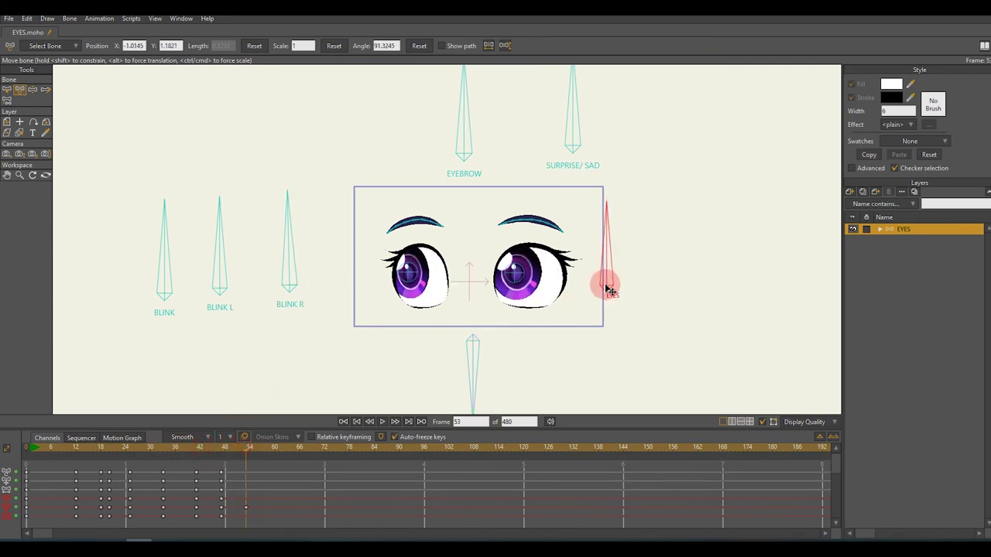
# At frame 41, rotate the EYEBROW bone left to 160 degrees for an angry look, and play the animation.
pyautogui.moveTo(154, 449); pyautogui.dragTo(197, 464)
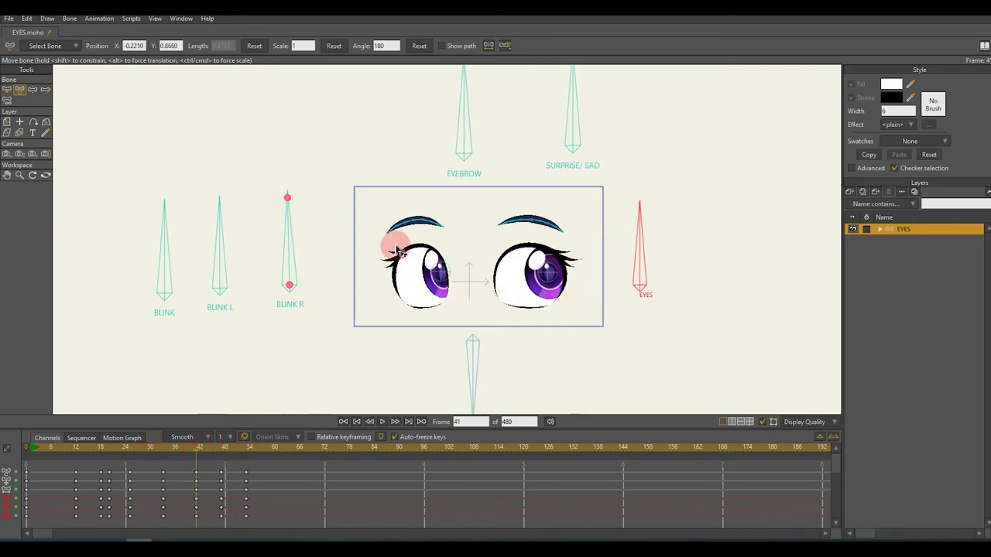
pyautogui.moveTo(464, 124); pyautogui.dragTo(393, 198)
pyautogui.press('space')
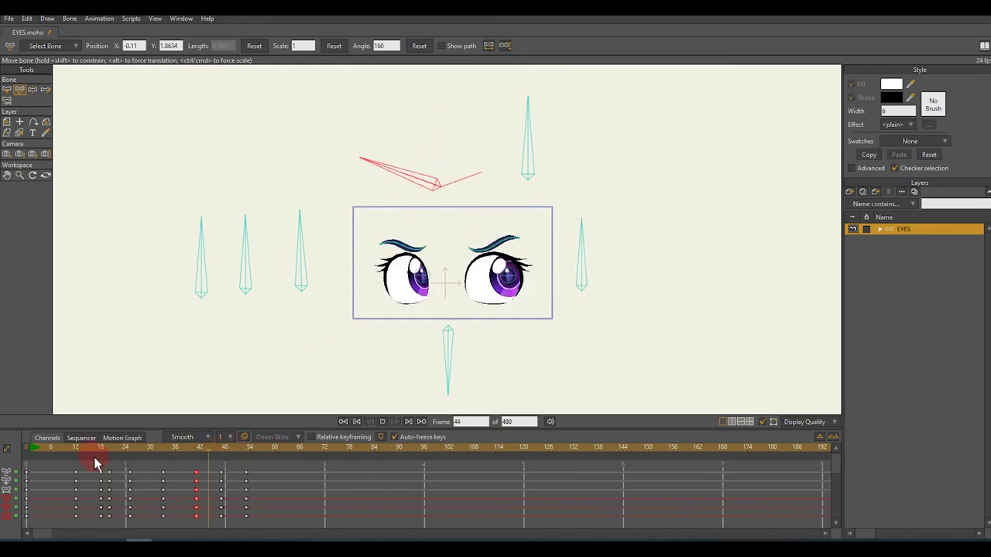
pyautogui.press('space')
# At frame 72, pose the EYEBROW bone upright, the SURPRISE/ SAD bone rotated right and the EYES bone lowered, playing the animation to check it.
pyautogui.moveTo(174, 451); pyautogui.dragTo(328, 455)
pyautogui.moveTo(489, 180); pyautogui.dragTo(460, 122)
pyautogui.moveTo(528, 147); pyautogui.dragTo(568, 206)
pyautogui.click(194, 458)
pyautogui.press('space')
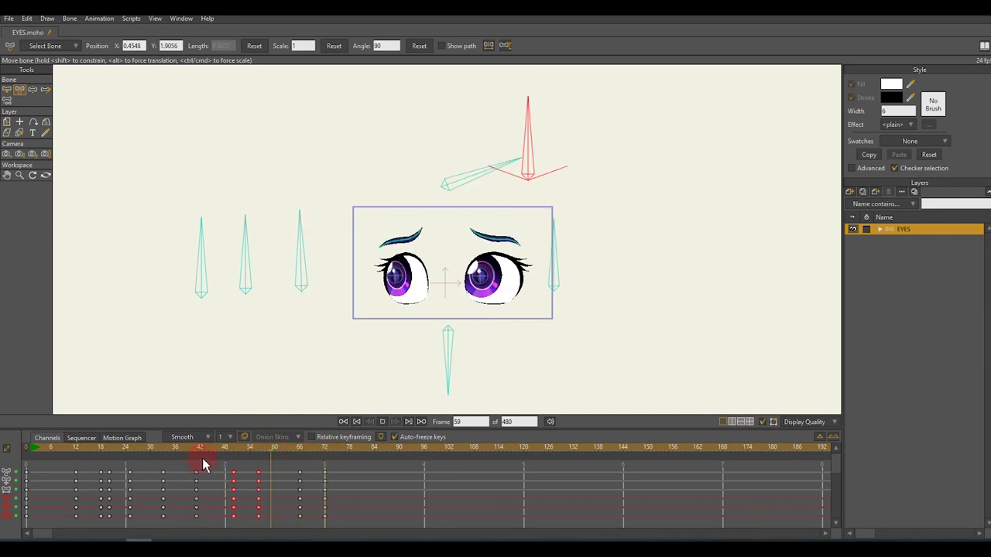
pyautogui.press('space')
pyautogui.moveTo(557, 292); pyautogui.dragTo(568, 303)
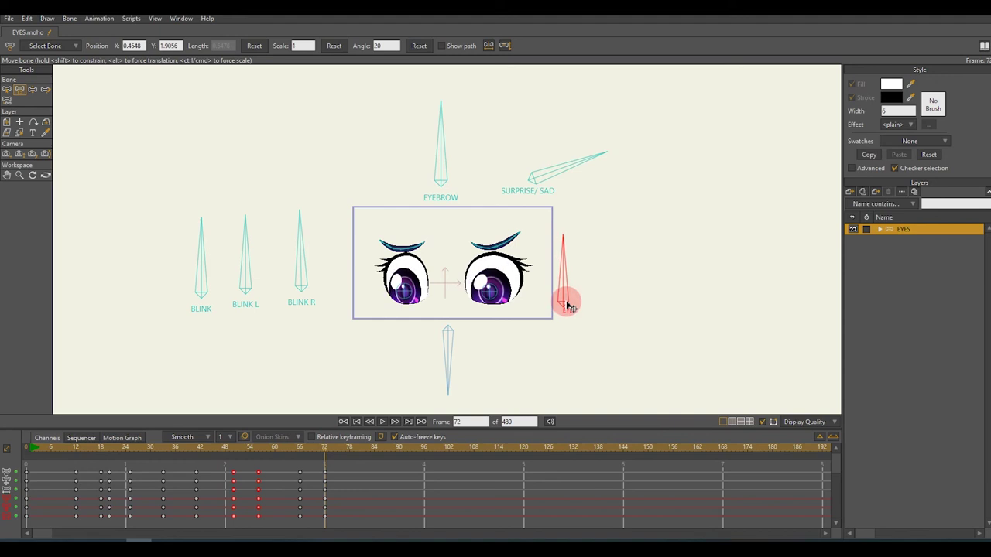
# Try a wink with the BLINK R bone at frame 76, and delete its keyframe.
pyautogui.click(322, 261)
pyautogui.click(343, 457)
pyautogui.moveTo(322, 271); pyautogui.dragTo(372, 348)
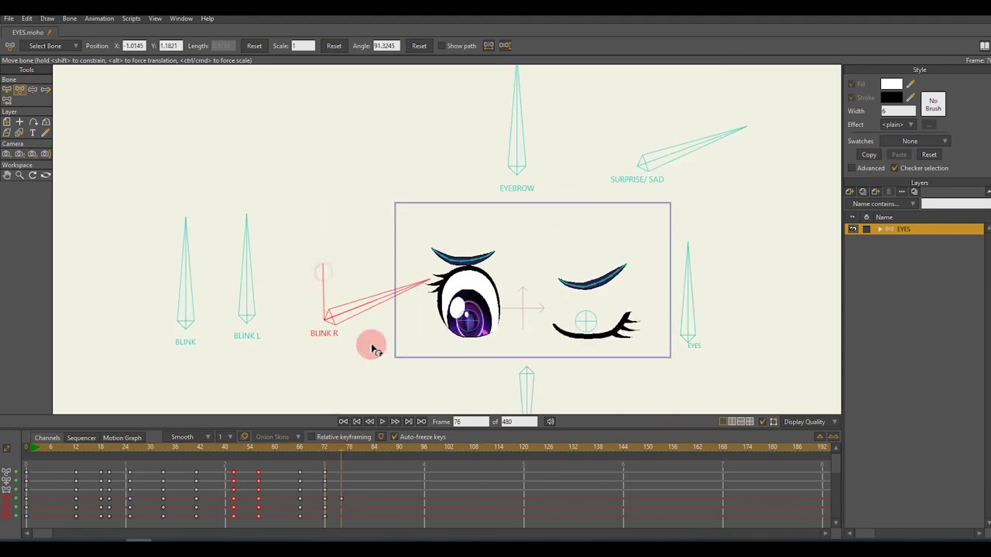
pyautogui.moveTo(328, 458); pyautogui.dragTo(352, 455)
pyautogui.press('Delete')
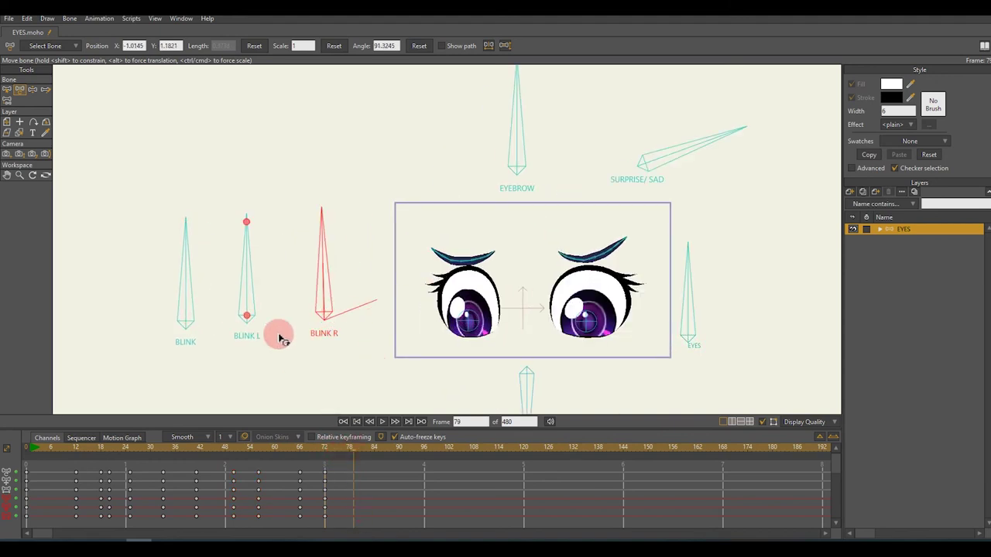
# Close both eyes by rotating the BLINK bone left at frame 83, hold to frame 85, and return it upright by frame 90.
pyautogui.click(177, 249)
pyautogui.moveTo(189, 264); pyautogui.dragTo(31, 338)
pyautogui.click(377, 410)
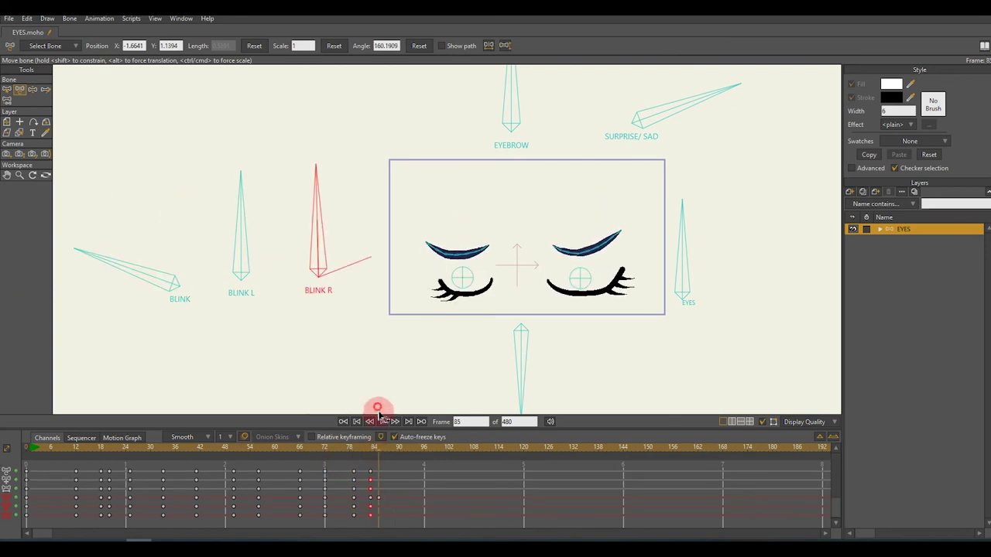
pyautogui.moveTo(147, 272); pyautogui.dragTo(188, 210)
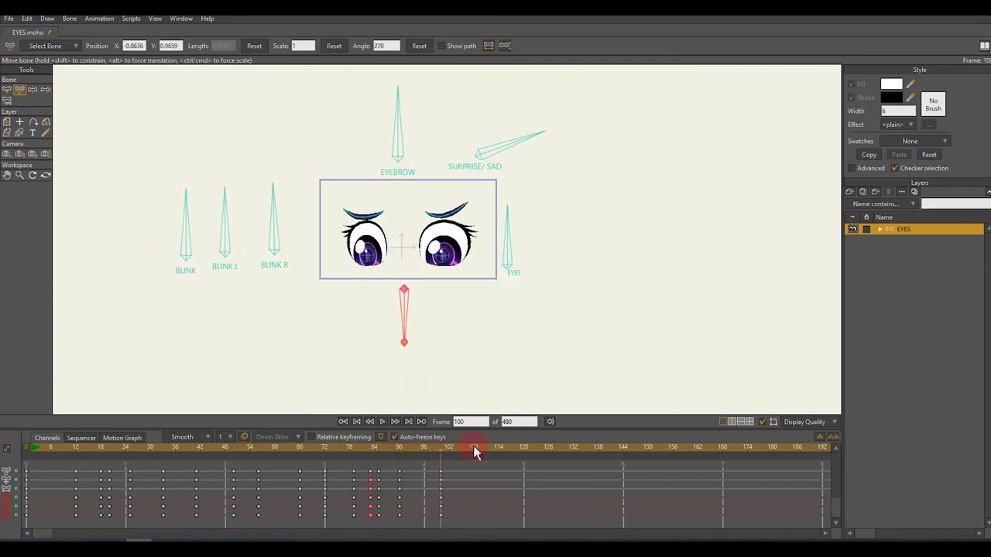
# At frame 107, raise the EYES bone to look up and rotate the SURPRISE/ SAD bone left to 160 degrees.
pyautogui.click(469, 449)
pyautogui.moveTo(524, 298); pyautogui.dragTo(524, 255)
pyautogui.moveTo(500, 128); pyautogui.dragTo(418, 136)
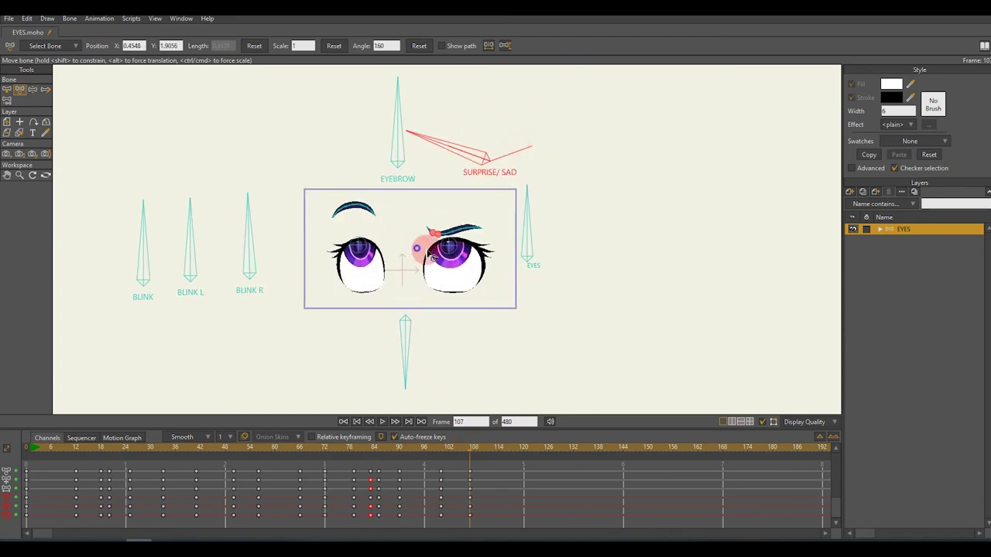
# Close both eyes upward by rotating the BLINK bone right up to frame 122, and return it upright by frame 128.
pyautogui.click(180, 239)
pyautogui.click(504, 449)
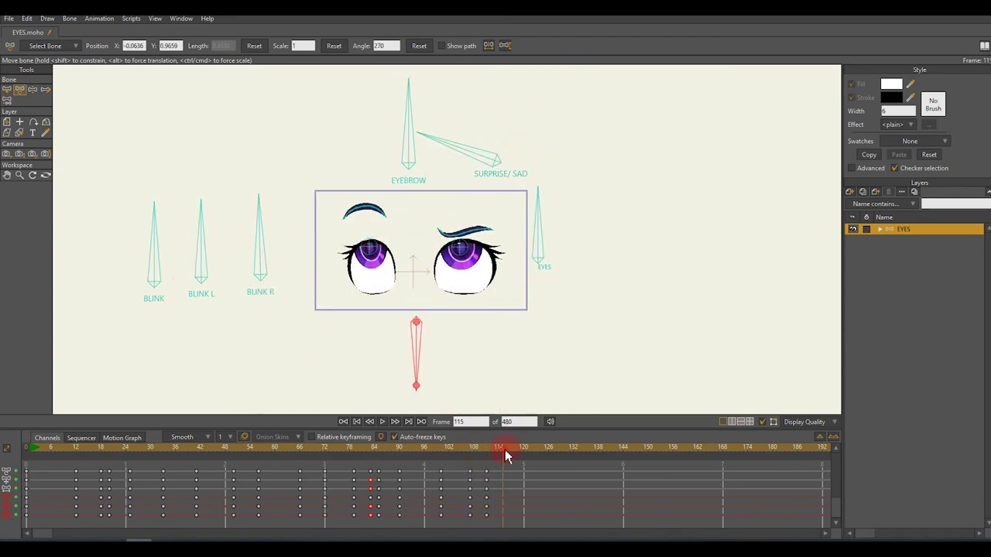
pyautogui.moveTo(154, 205); pyautogui.dragTo(160, 214)
pyautogui.click(527, 453)
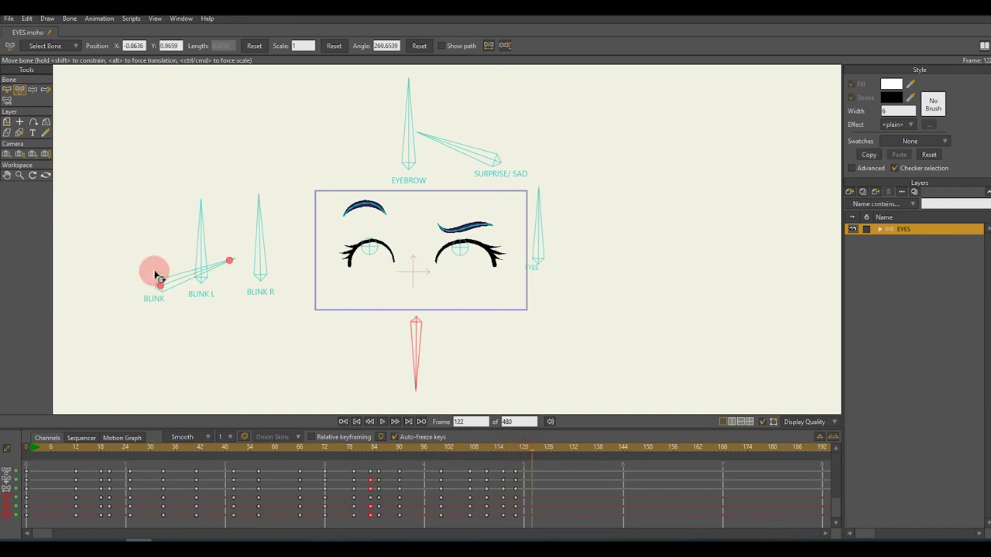
pyautogui.moveTo(155, 275); pyautogui.dragTo(152, 225)
pyautogui.click(556, 452)
# At frame 134, lower the EYES bone, bring the SURPRISE/ SAD bone nearly upright and rotate the EYEBROW bone right for sad brows.
pyautogui.click(601, 371)
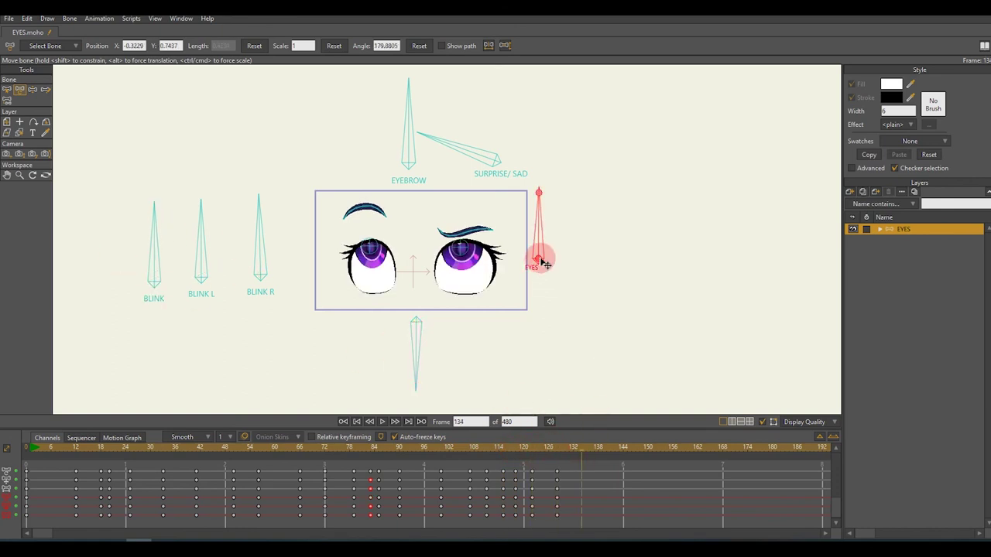
pyautogui.moveTo(544, 264); pyautogui.dragTo(542, 276)
pyautogui.moveTo(464, 149); pyautogui.dragTo(522, 103)
pyautogui.moveTo(408, 105); pyautogui.dragTo(480, 115)
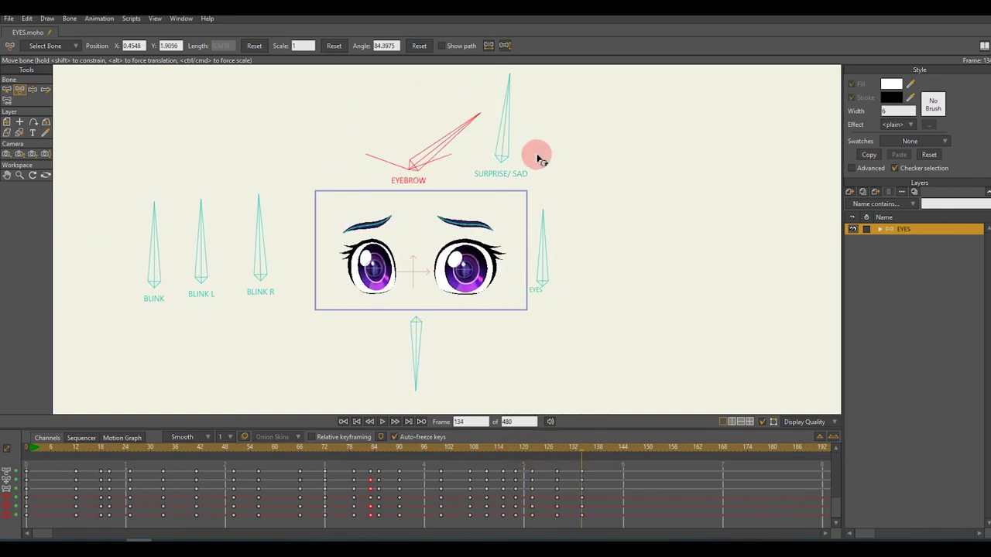
pyautogui.click(531, 310)
# Keyframe a one-eye wink after frame 143 by rotating the BLINK R bone right, and return it upright at frame 157.
pyautogui.click(553, 453)
pyautogui.click(619, 453)
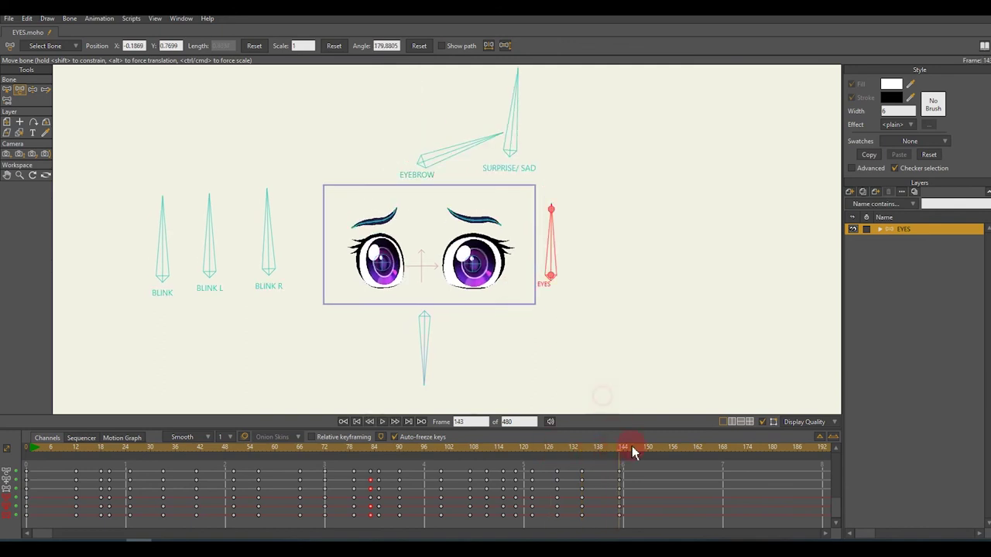
pyautogui.moveTo(271, 234); pyautogui.dragTo(313, 256)
pyautogui.click(597, 449)
pyautogui.click(652, 426)
pyautogui.click(679, 454)
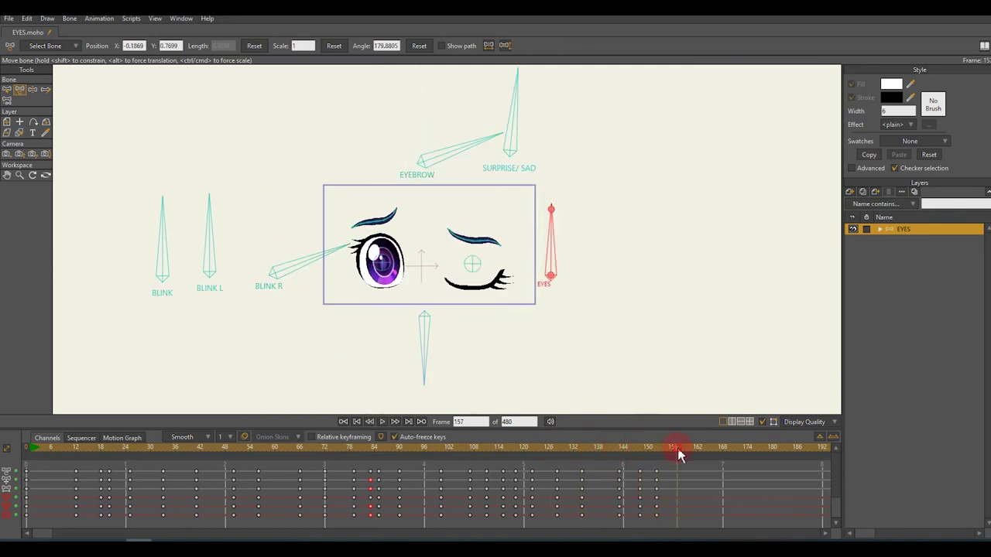
pyautogui.moveTo(269, 232); pyautogui.dragTo(282, 222)
# Hold the open eyes at frame 168, and keyframe a wink after it by rotating the BLINK L bone right.
pyautogui.click(719, 450)
pyautogui.click(748, 454)
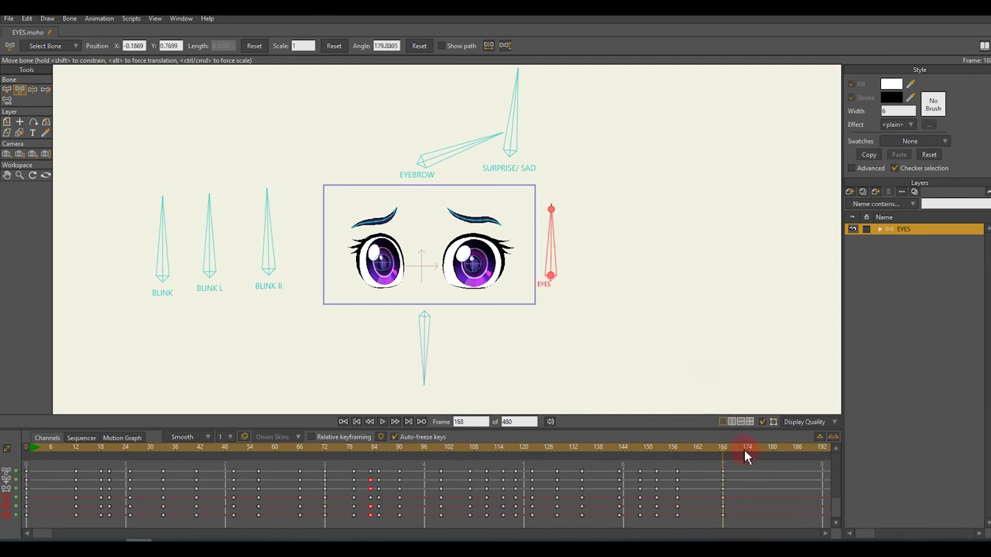
pyautogui.moveTo(220, 247); pyautogui.dragTo(276, 320)
pyautogui.moveTo(214, 272); pyautogui.dragTo(288, 250)
# Close both eyes with BLINK L and BLINK R around frame 211, reopen them, and add a BLINK bone blink ending upright at frame 234.
pyautogui.click(712, 464)
pyautogui.hscroll(3, 557, 458)
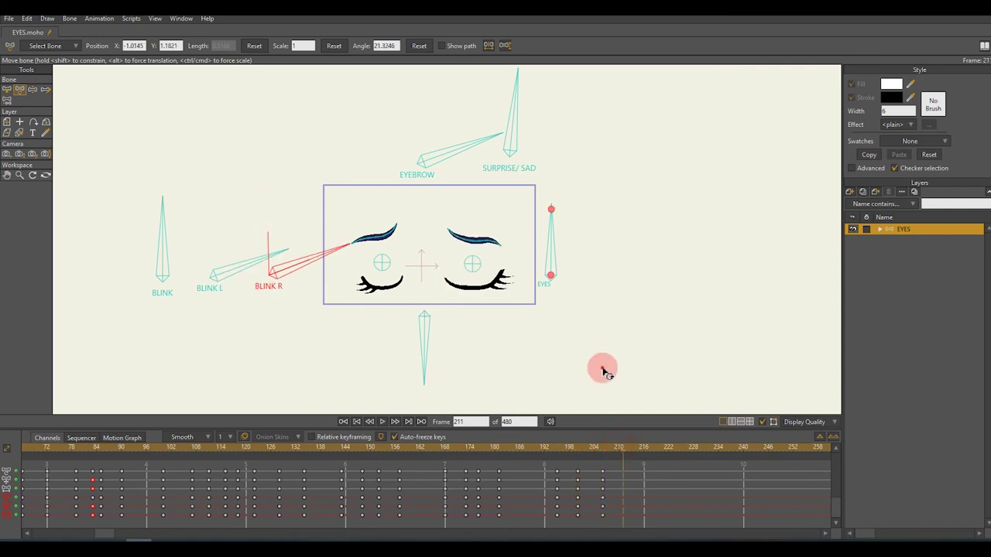
pyautogui.moveTo(227, 279); pyautogui.dragTo(283, 261)
pyautogui.moveTo(624, 449); pyautogui.dragTo(665, 407)
pyautogui.moveTo(230, 248); pyautogui.dragTo(230, 203)
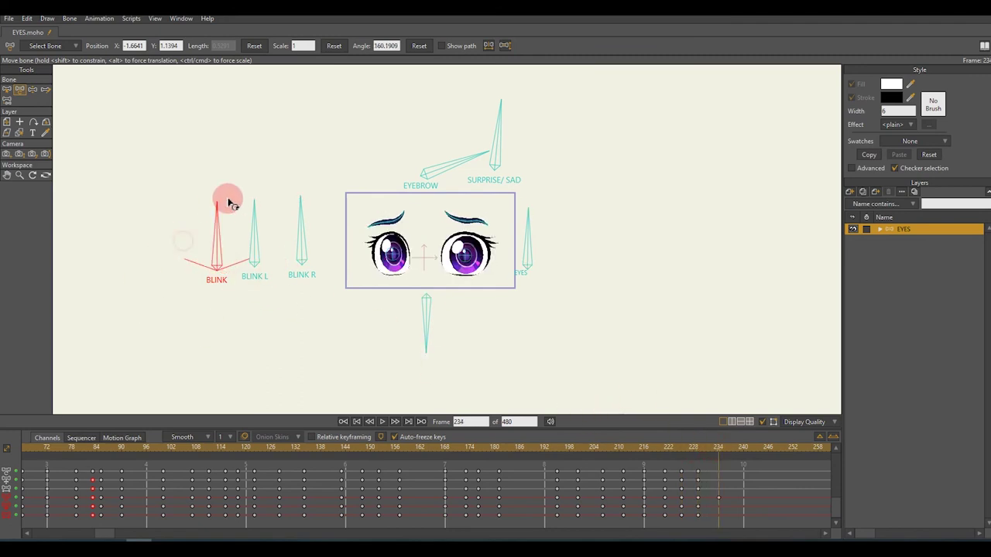
# Hide the bone overlay so only the eye artwork is displayed.
pyautogui.moveTo(106, 533); pyautogui.dragTo(3, 530)
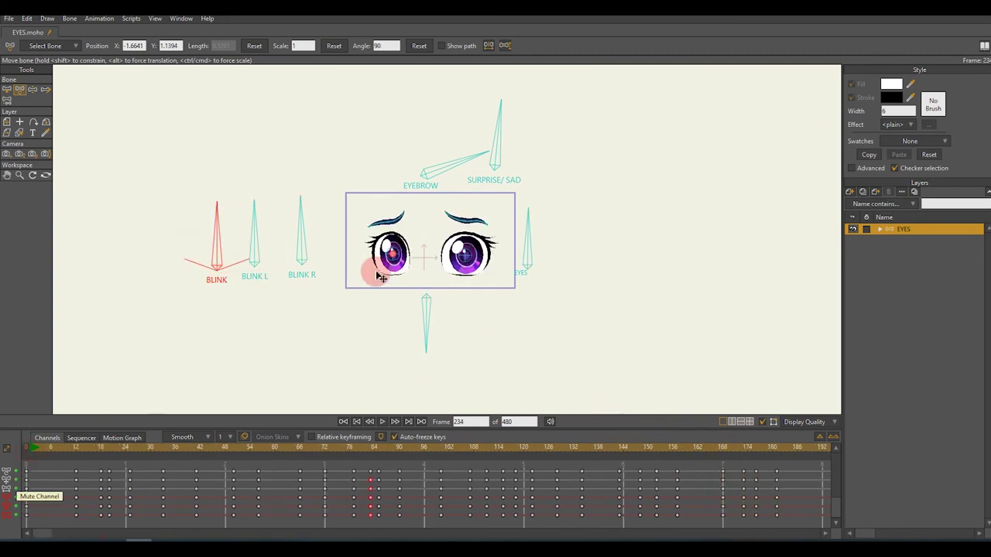
pyautogui.scroll(4, 379, 277)
pyautogui.press('space')
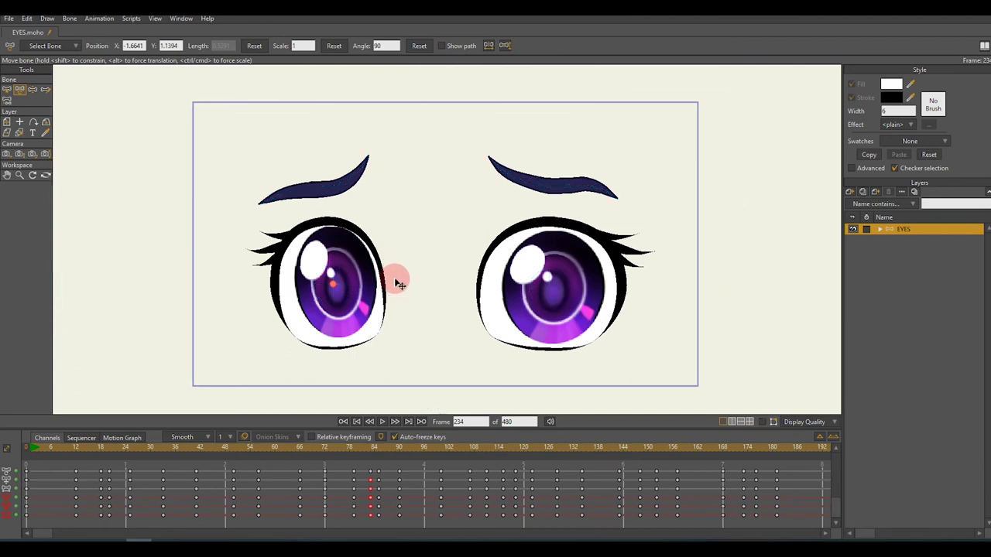
pyautogui.scroll(1, 394, 281)
# Set the animation's end frame to 240, and play the finished animation.
pyautogui.moveTo(255, 533); pyautogui.dragTo(232, 531)
pyautogui.click(229, 450)
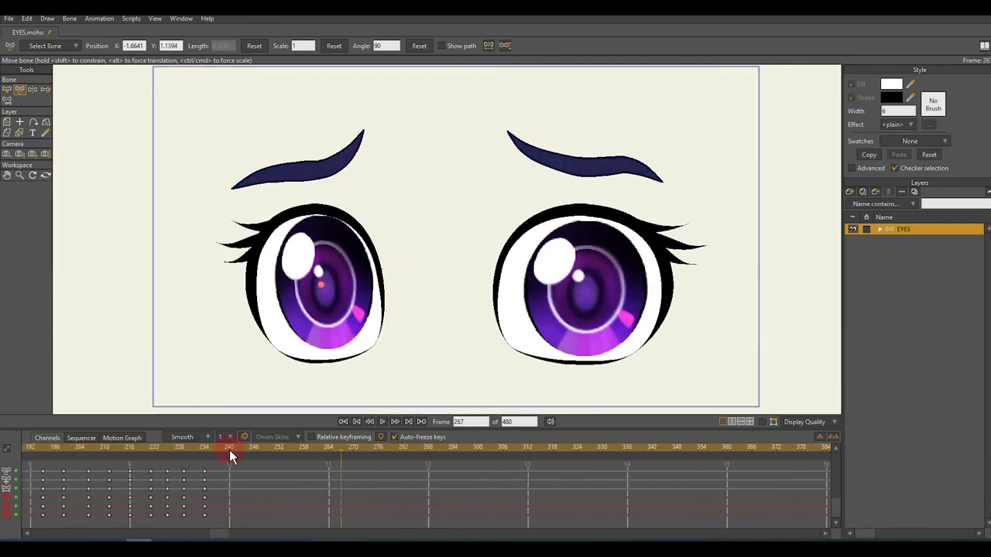
pyautogui.press('space')
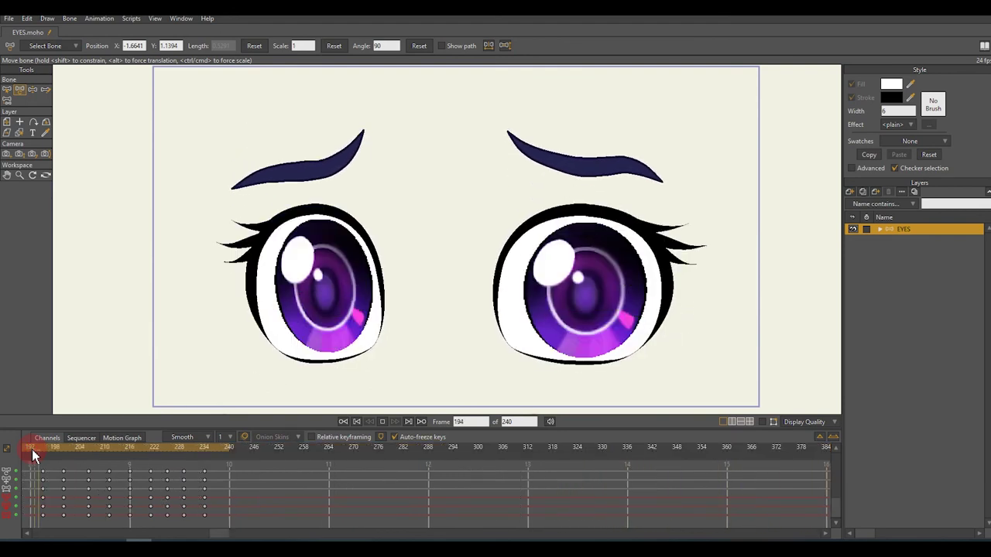
pyautogui.press('space')
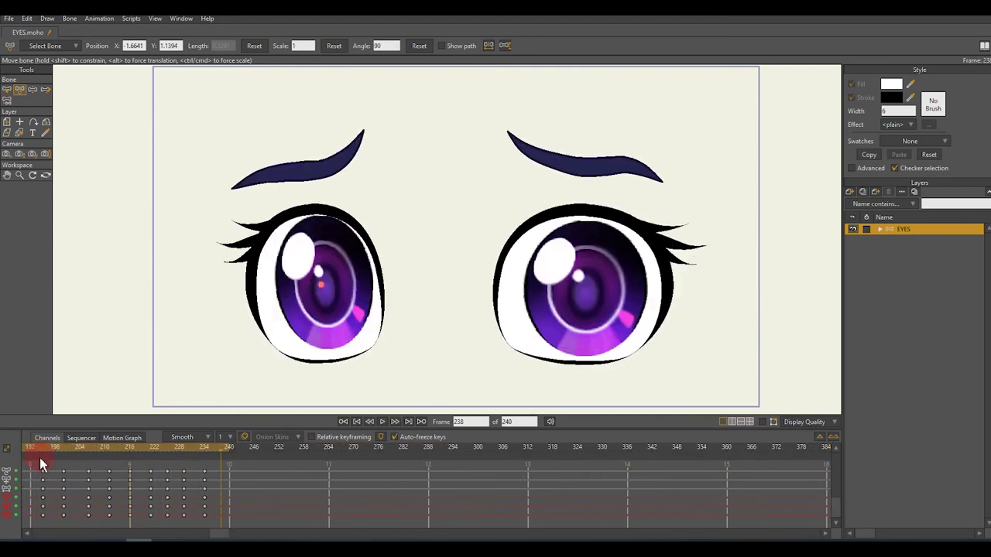